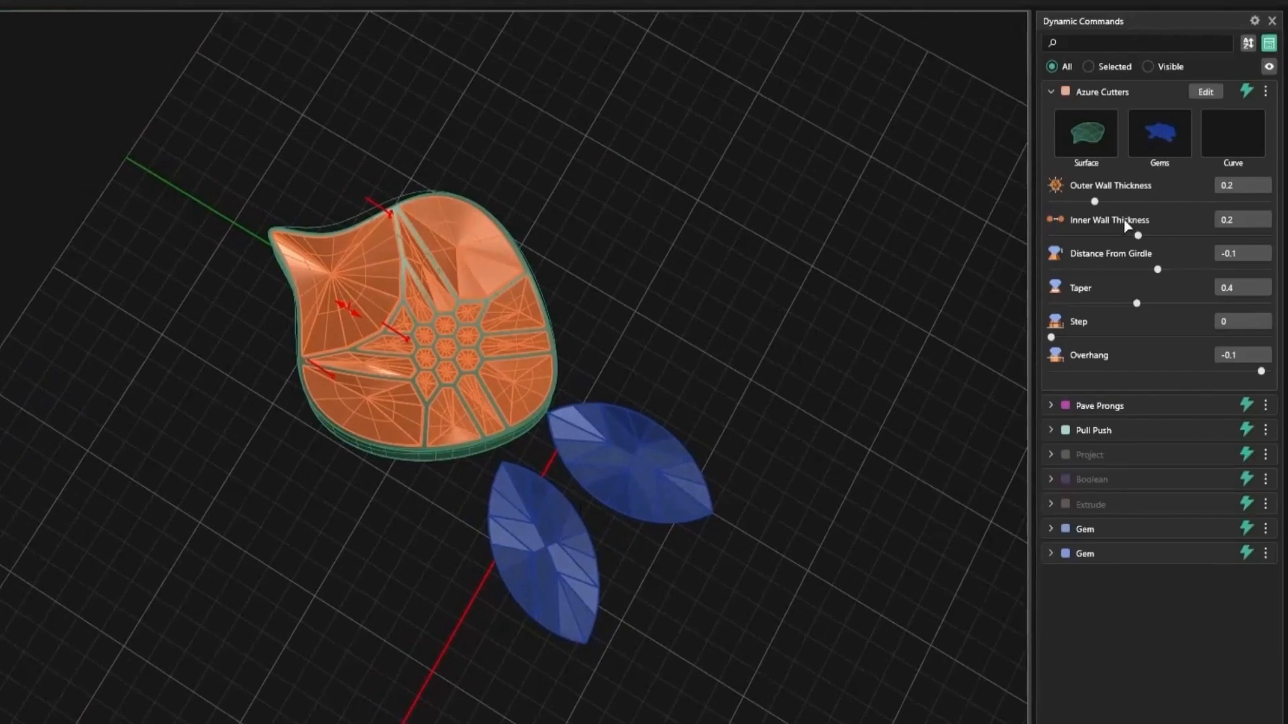
Set the azure cutters' outer wall thickness to 0.4
scroll(545, 276, up, 3)
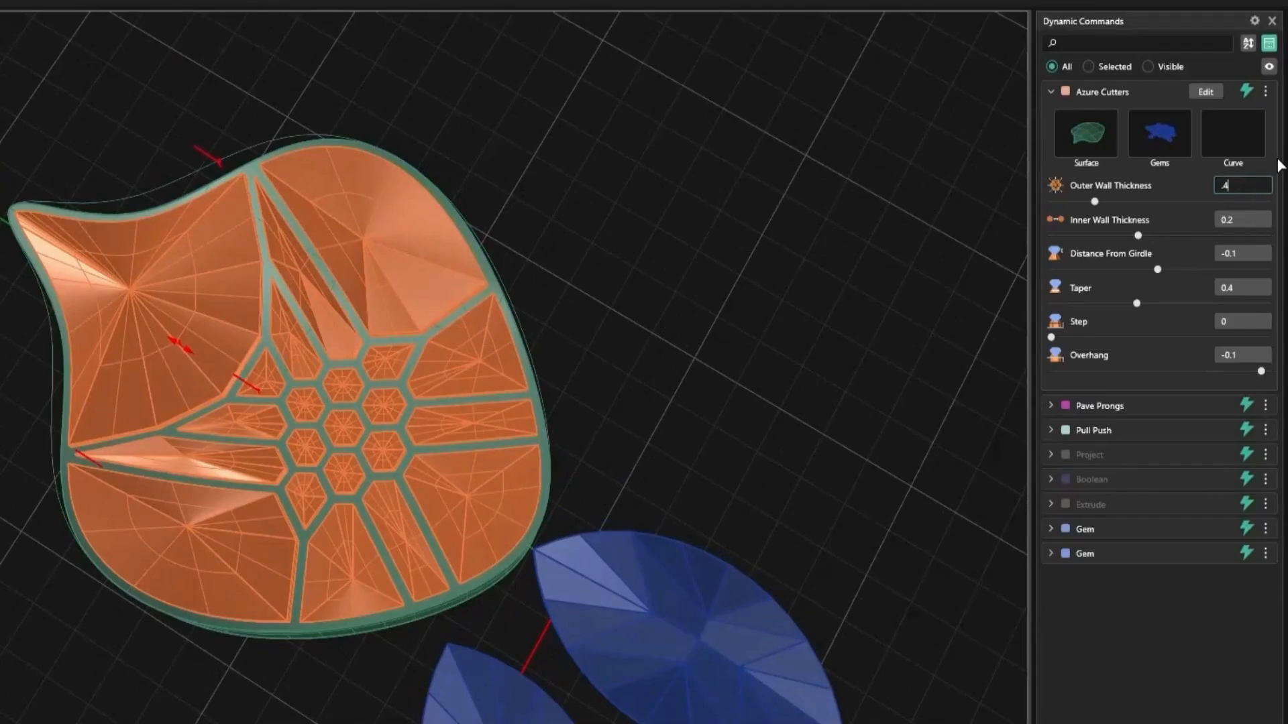
key(Return)
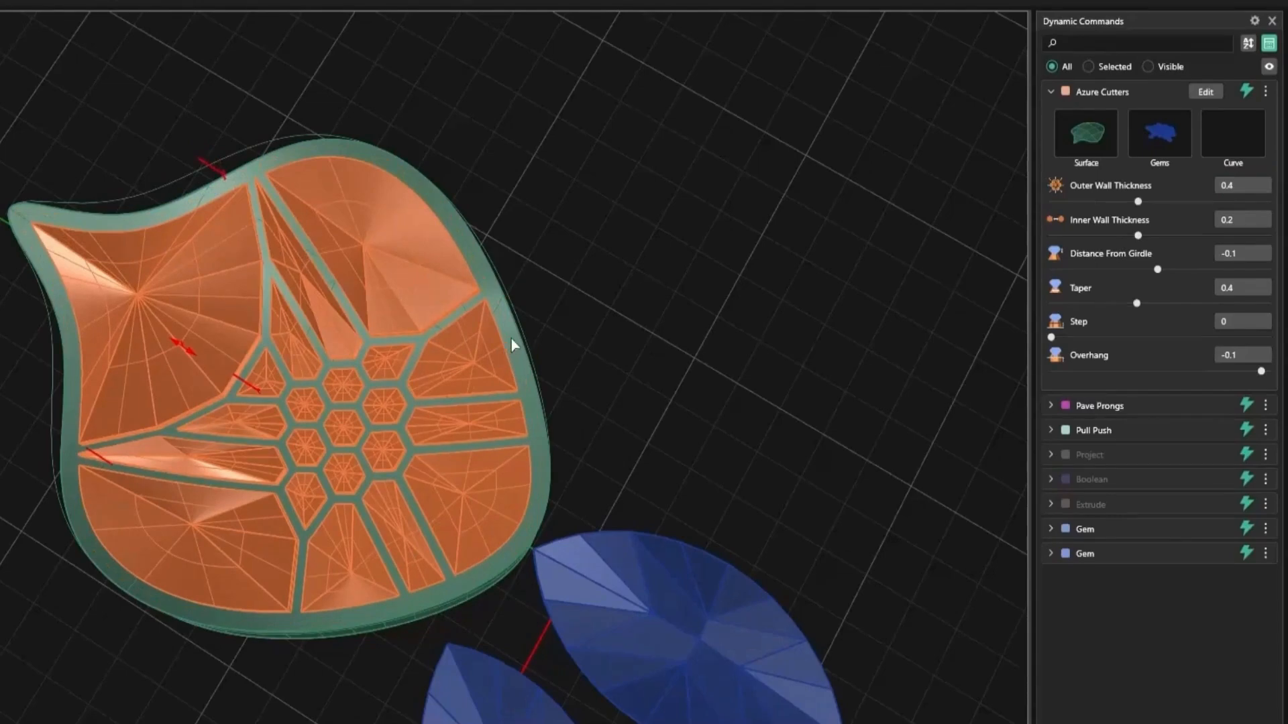
Try an inner wall thickness of 0.3 on the azure cutters and restore it to 0.2
scroll(373, 360, up, 5)
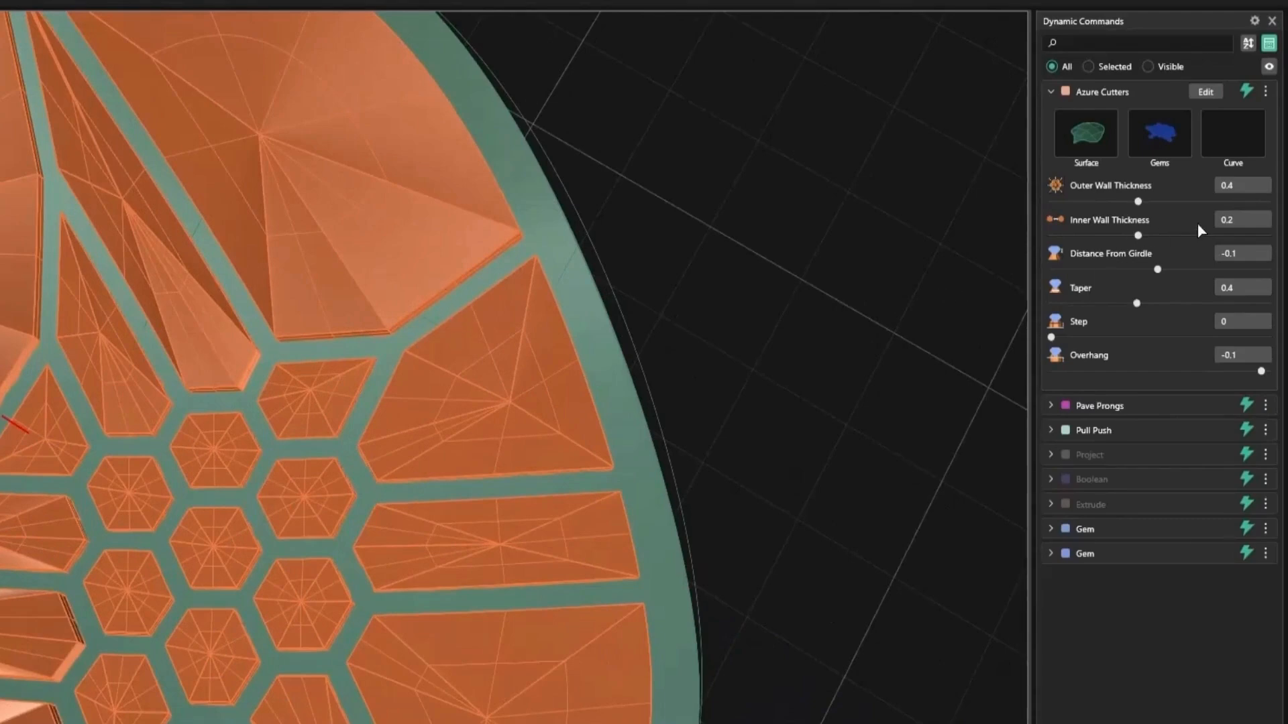
key(Return)
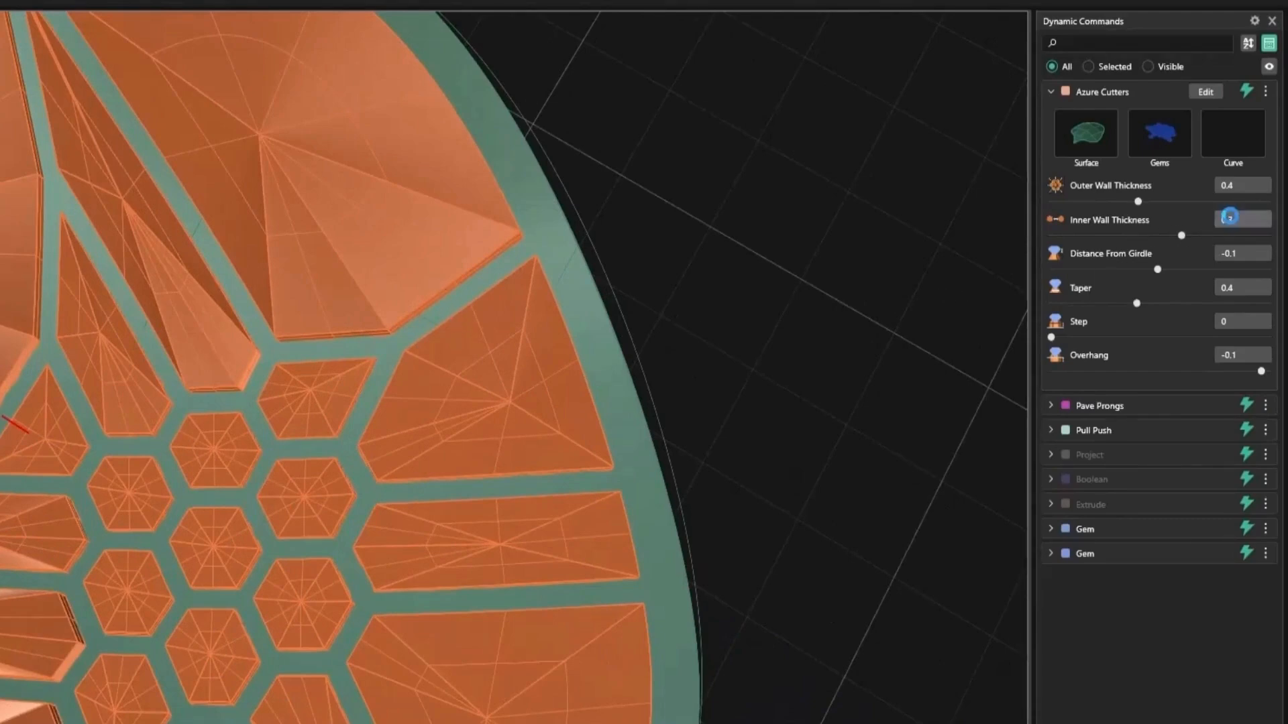
scroll(431, 286, down, 5)
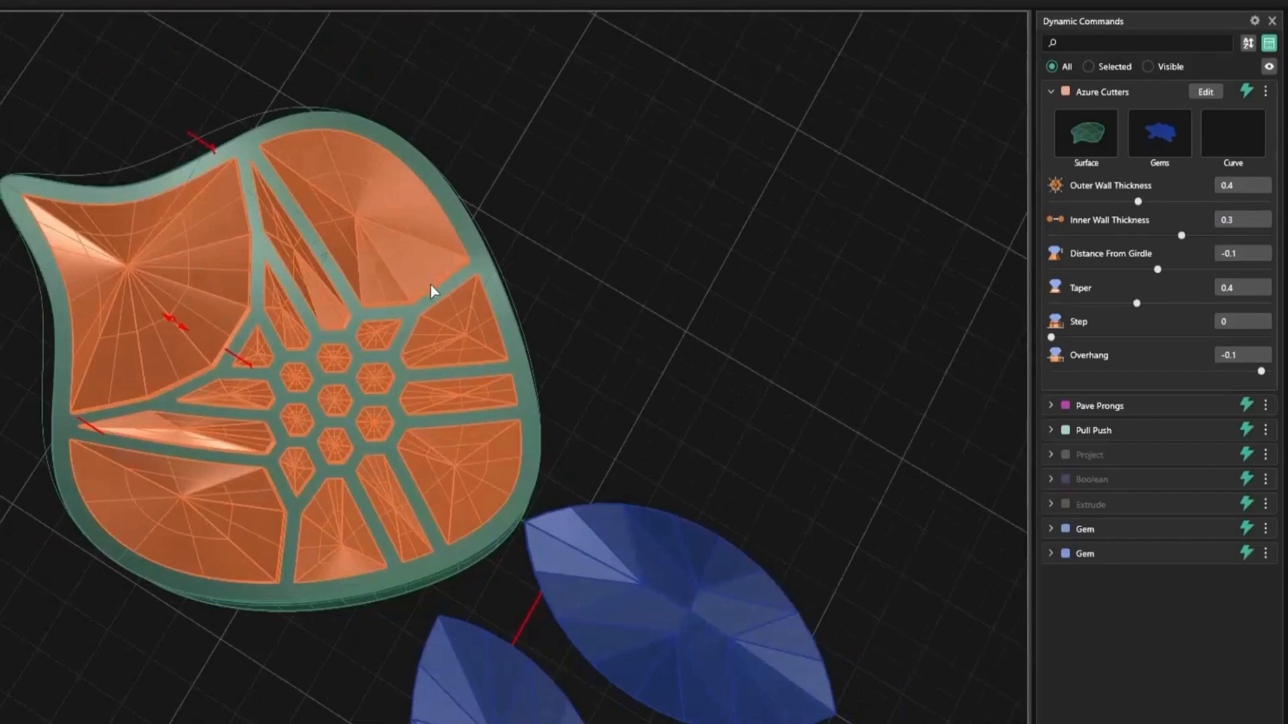
right_drag(430, 285, 425, 334)
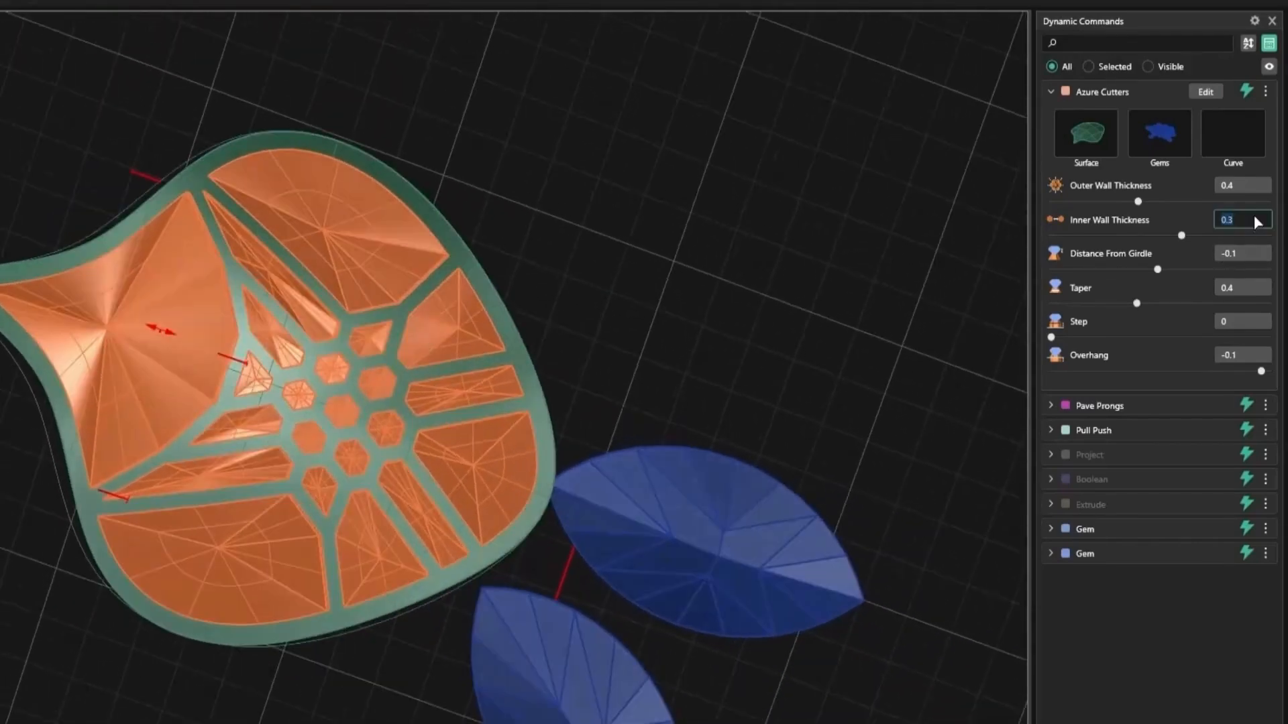
text(0.2)
key(Return)
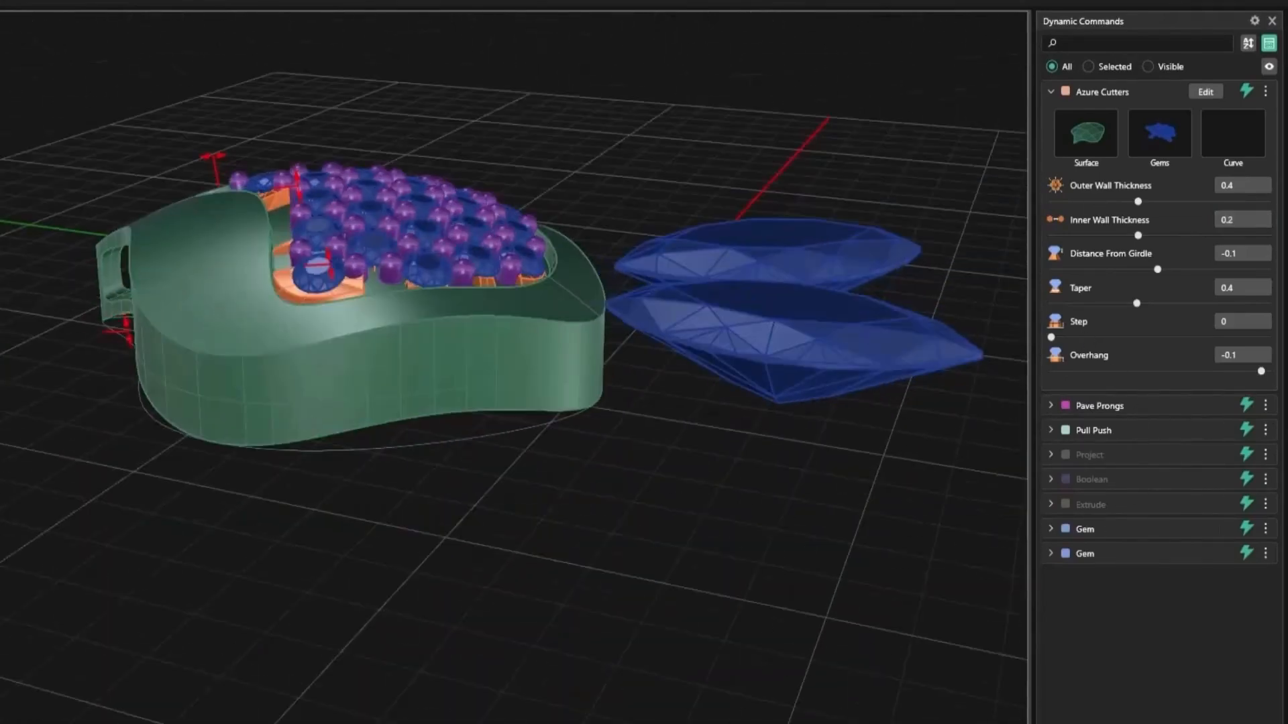
Show the model in wireframe and set the azure cutters' distance from the girdle to -0.8
key(ctrl+alt+w)
right_drag(322, 362, 384, 317)
mouse_move(256, 219)
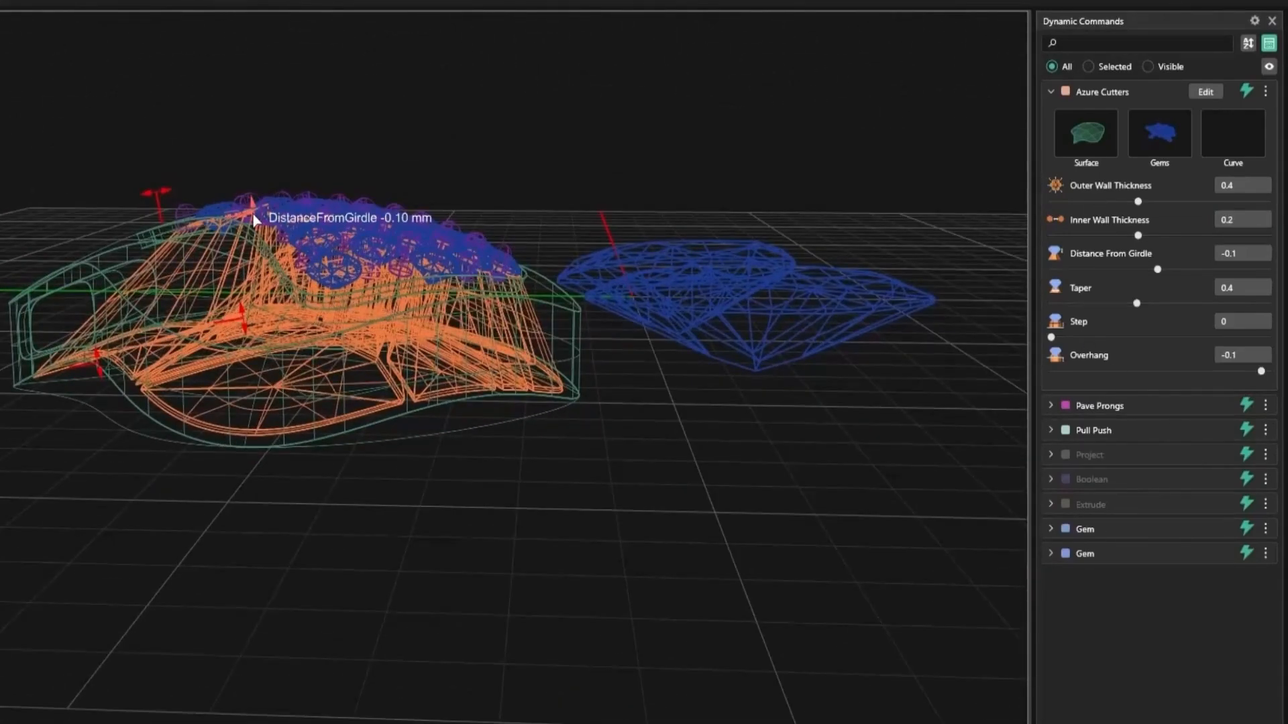
drag(255, 224, 261, 247)
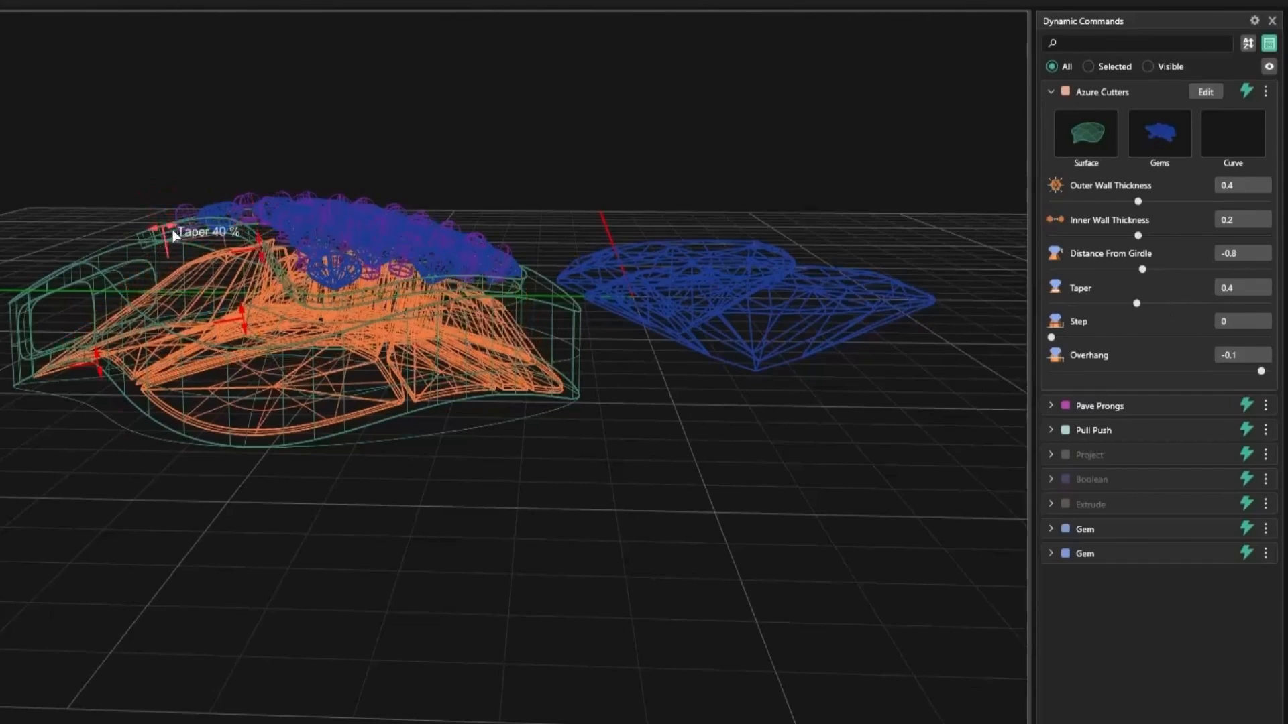
drag(172, 228, 174, 227)
Raise the step of the azure cutters to 0.2 at their lower rim
scroll(187, 388, up, 5)
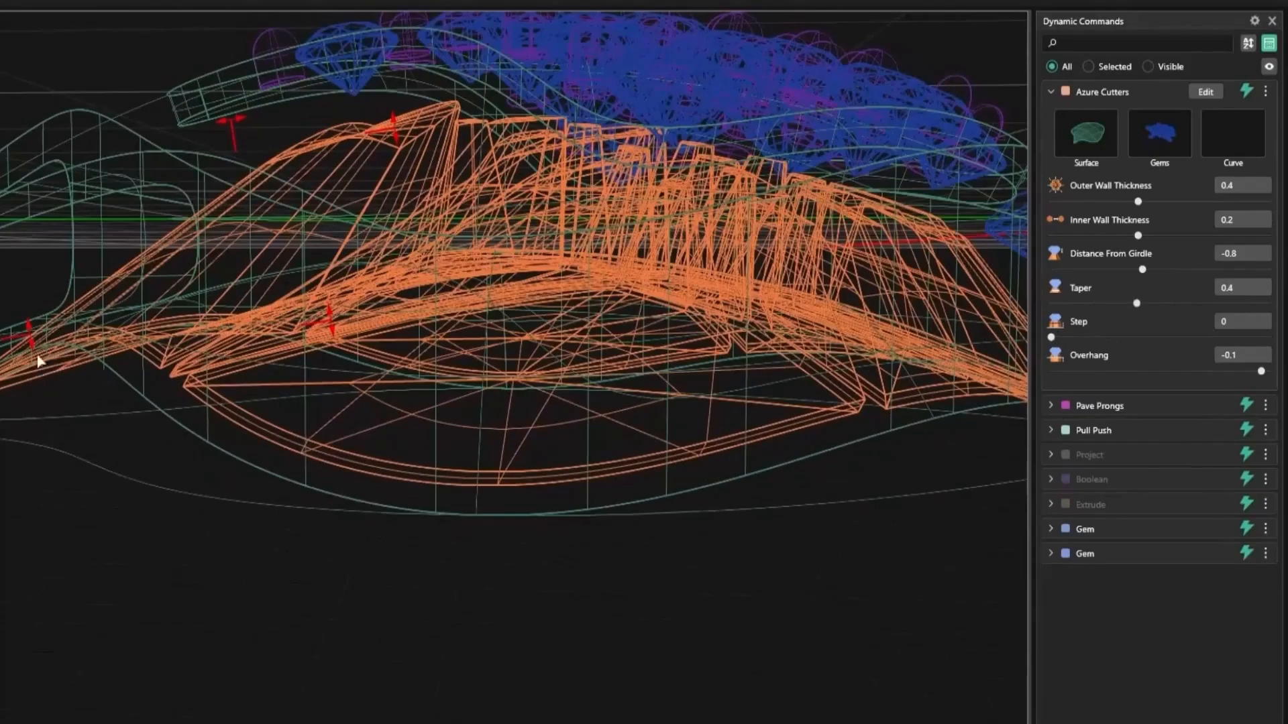
scroll(224, 407, up, 3)
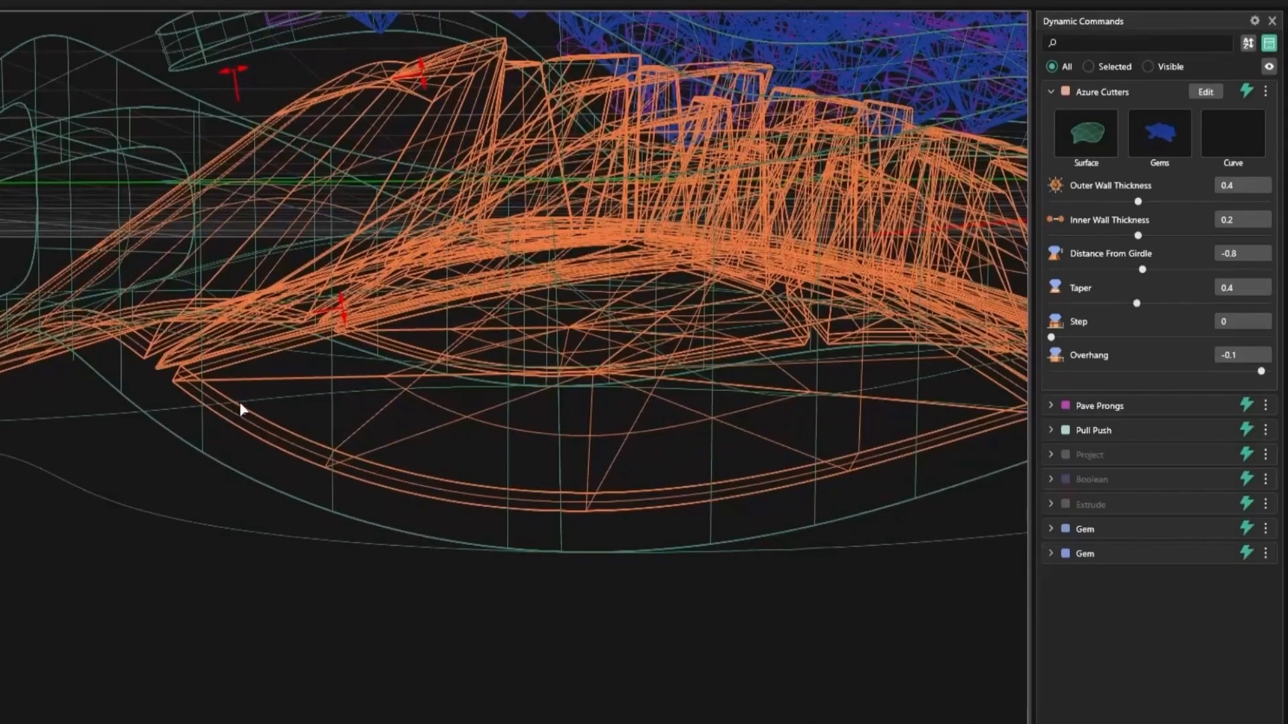
drag(339, 320, 338, 291)
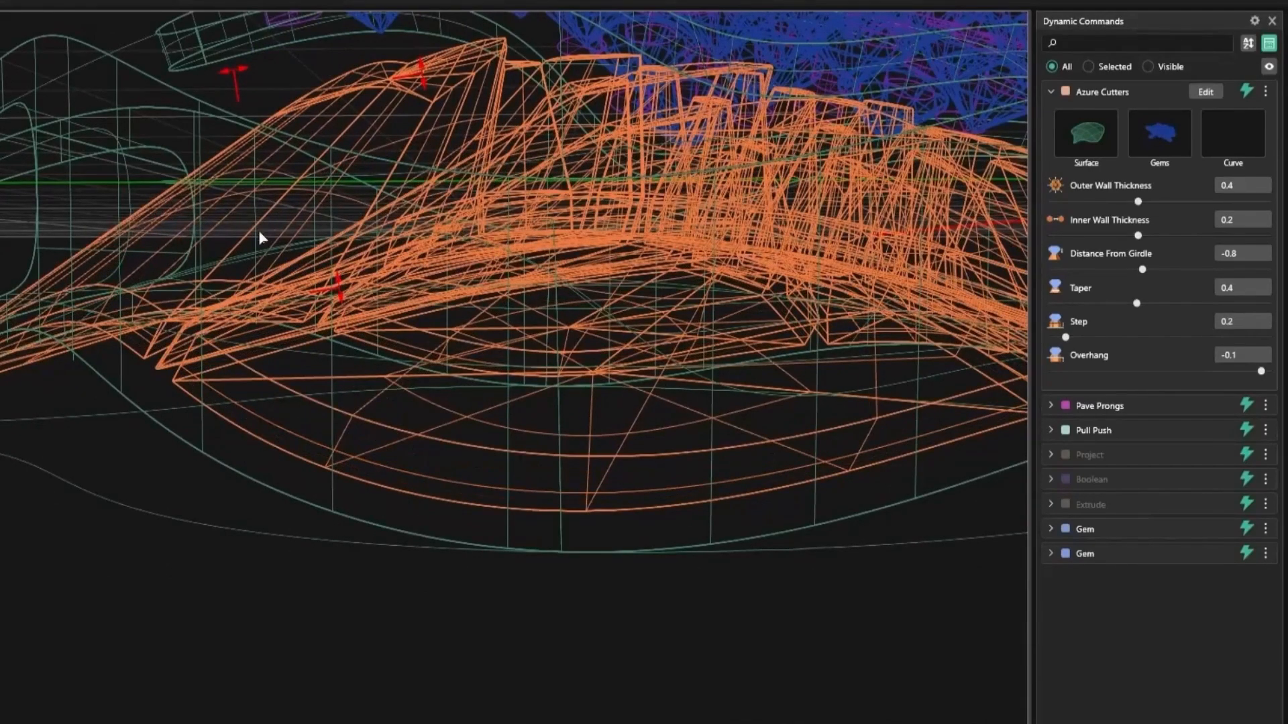
Set the azure cutters' overhang to -0.5
scroll(305, 346, down, 2)
scroll(973, 436, down, 2)
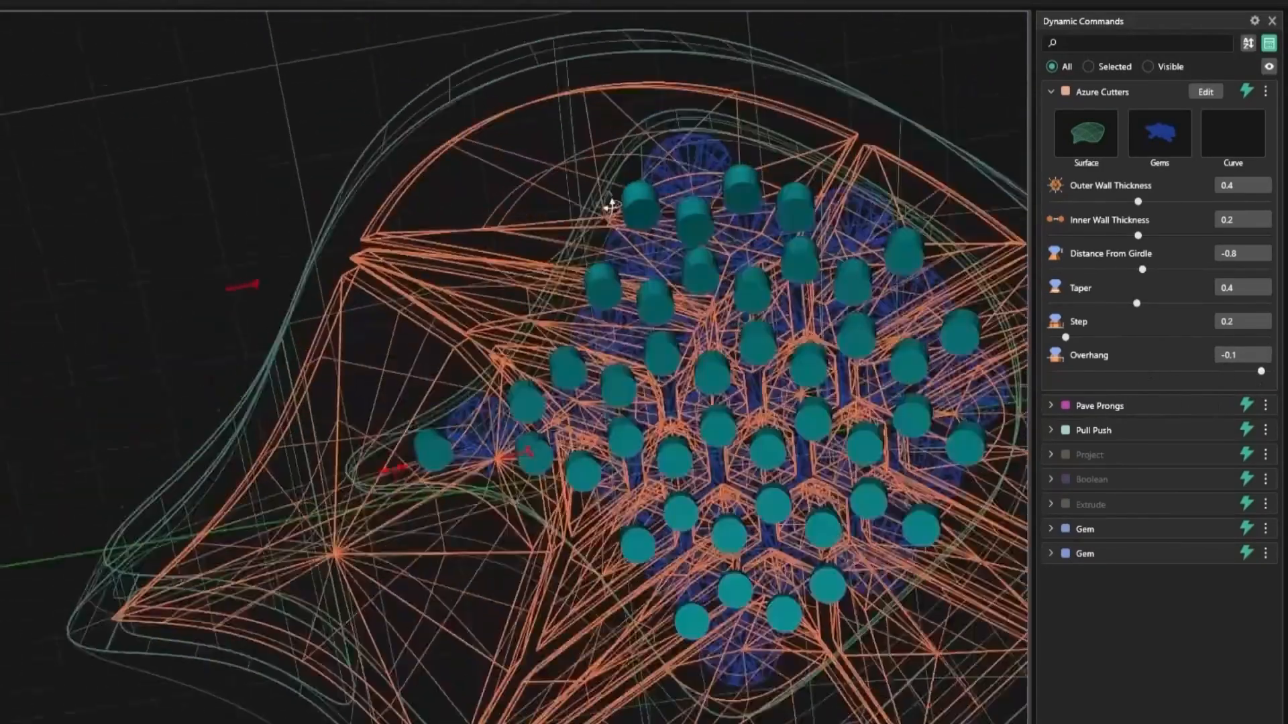
right_drag(610, 205, 402, 234)
drag(1263, 371, 1232, 372)
Return to shaded display and examine the stepped azure cutter cells and their walls from underneath
mouse_move(896, 384)
right_down()
mouse_move(831, 528)
mouse_move(719, 480)
mouse_move(607, 552)
mouse_move(667, 489)
mouse_move(673, 462)
right_up()
key(ctrl+alt+s)
mouse_move(236, 329)
right_down()
mouse_move(370, 246)
mouse_move(382, 195)
mouse_move(494, 296)
mouse_move(830, 310)
right_up()
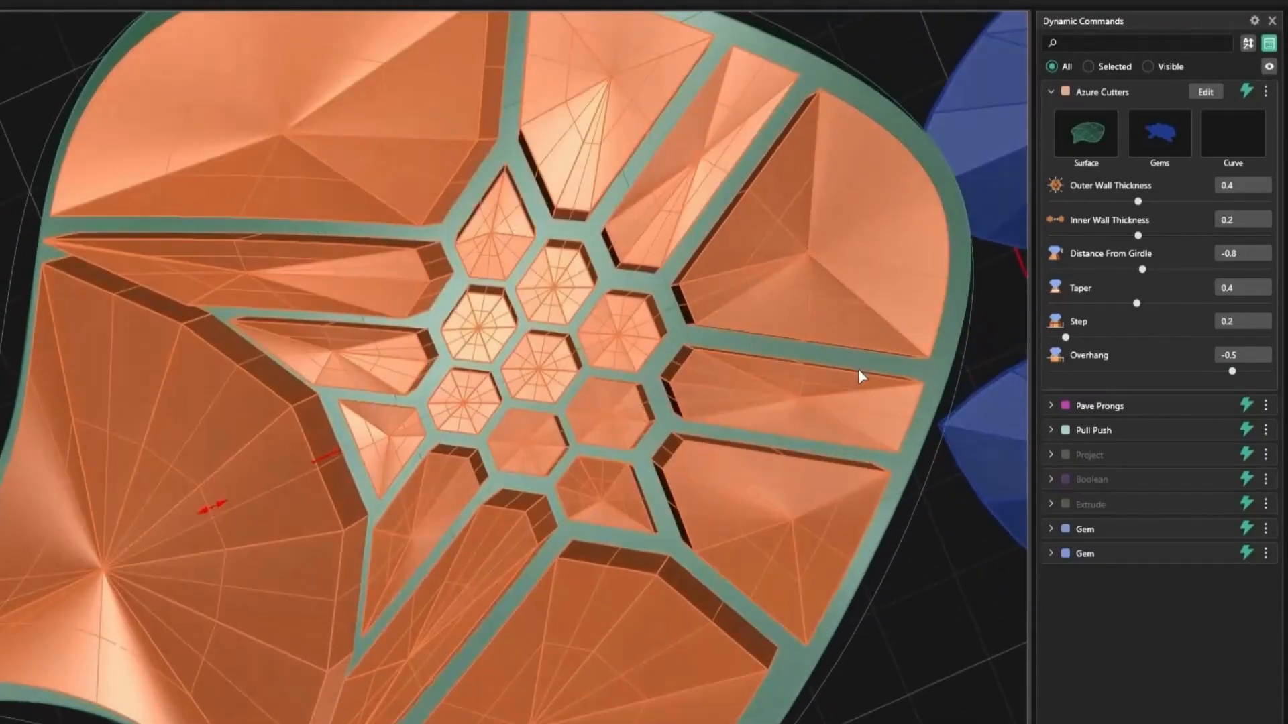
scroll(859, 370, down, 5)
right_drag(856, 362, 619, 405)
right_drag(622, 505, 579, 213)
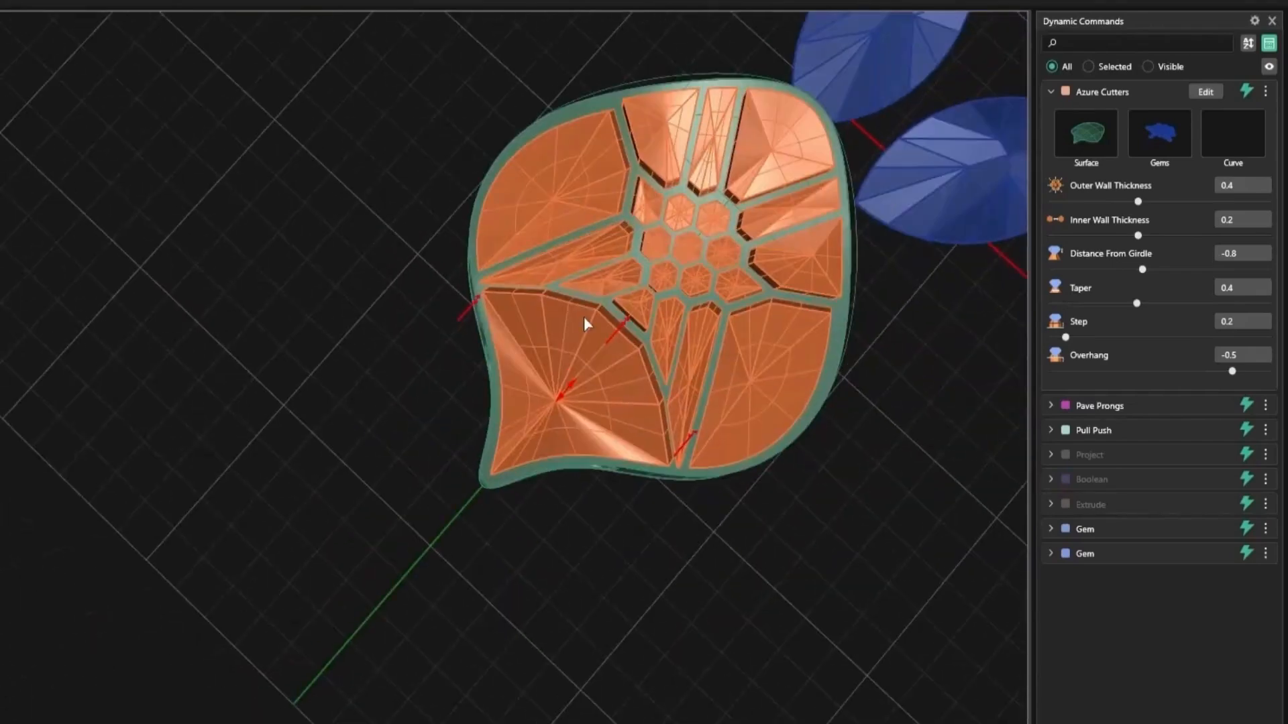
right_drag(715, 288, 624, 201)
scroll(637, 90, up, 7)
shift+right_drag(637, 90, 619, 253)
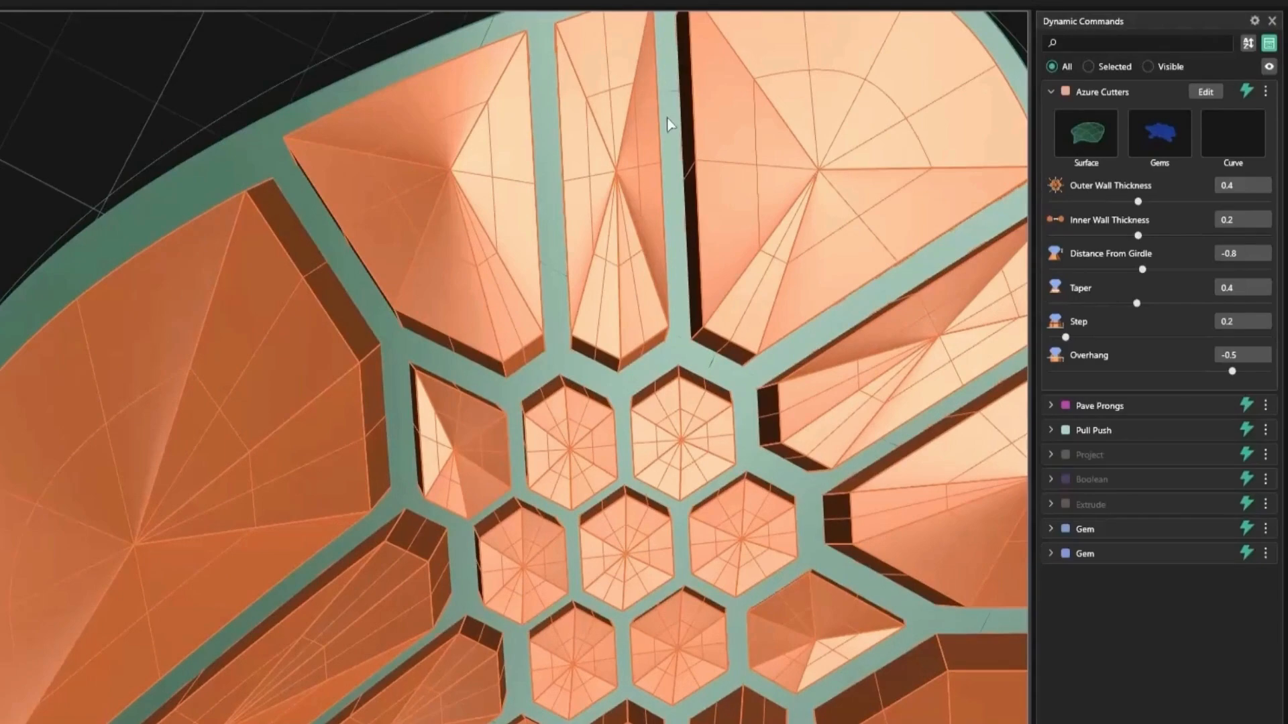
scroll(654, 122, down, 7)
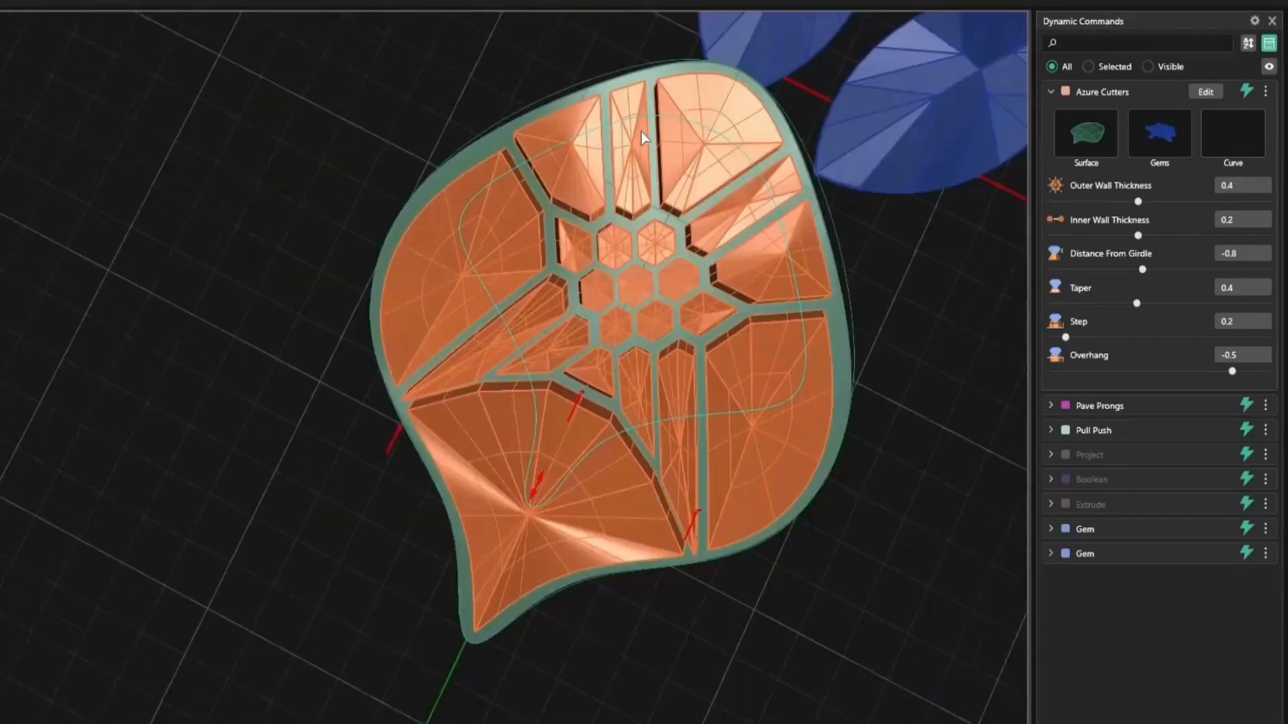
Assign the curve inside the piece's outline as the azure cutters' boundary curve and inspect the confined cells
right_drag(645, 137, 537, 295)
key(ctrl+z)
right_drag(383, 359, 409, 395)
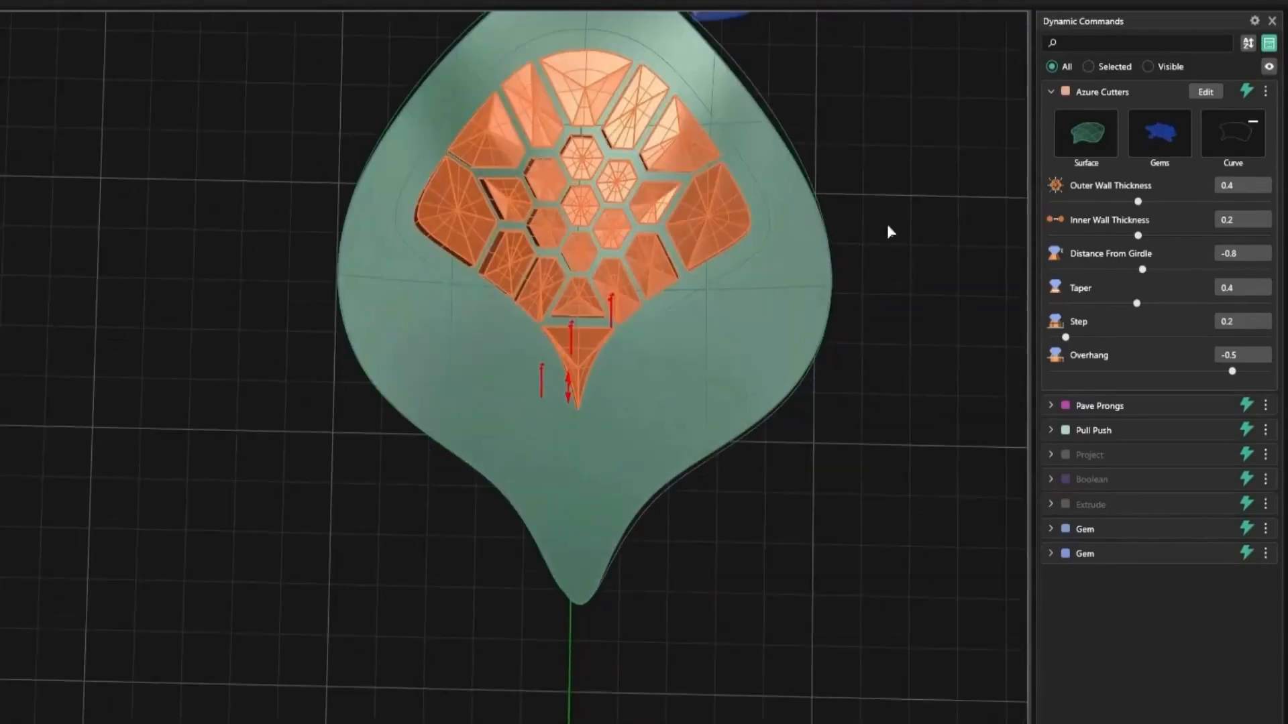
right_drag(699, 301, 667, 240)
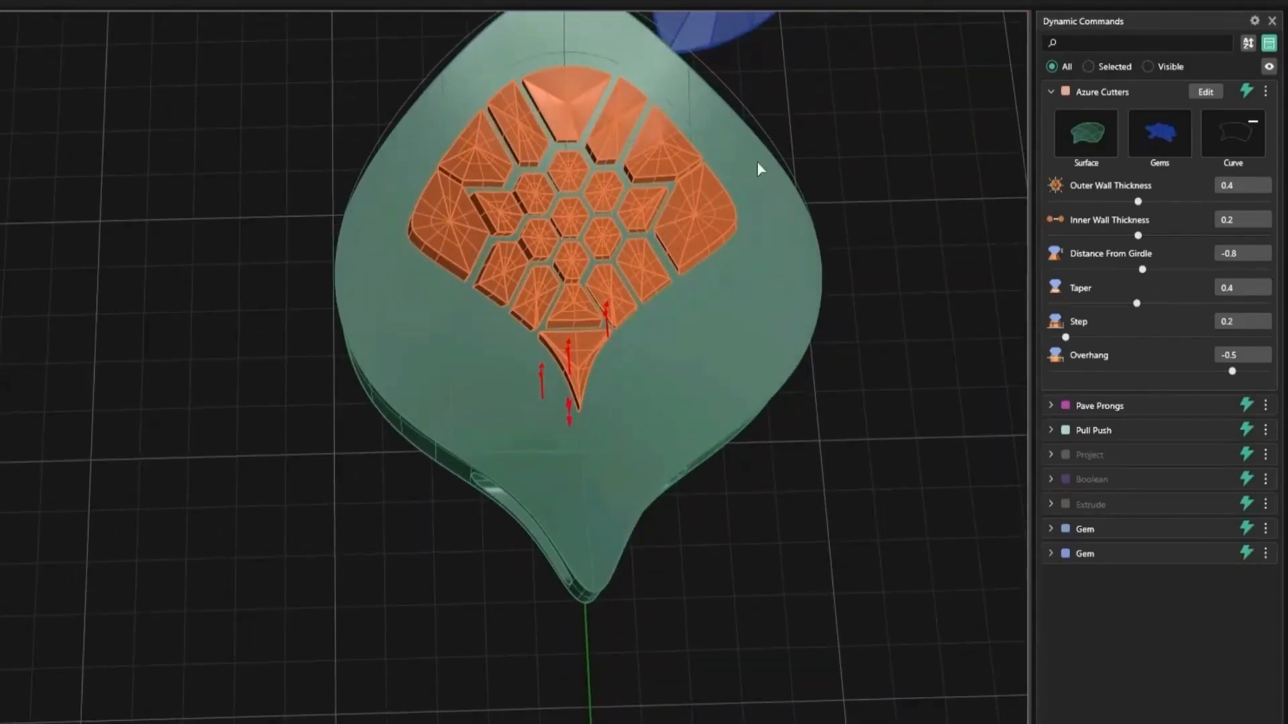
right_drag(673, 166, 311, 357)
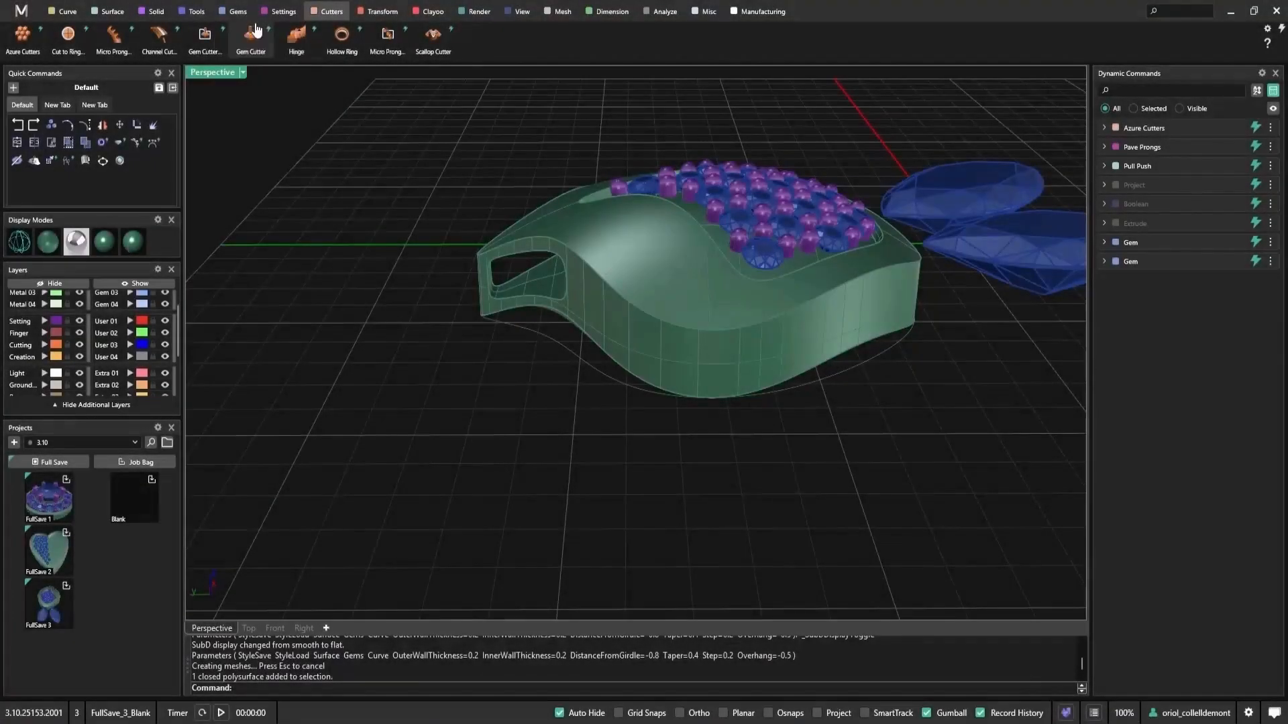
Create gem cutters for all the pavé gems, check them in wireframe and accept them
click(251, 34)
click(774, 262)
right_click(877, 402)
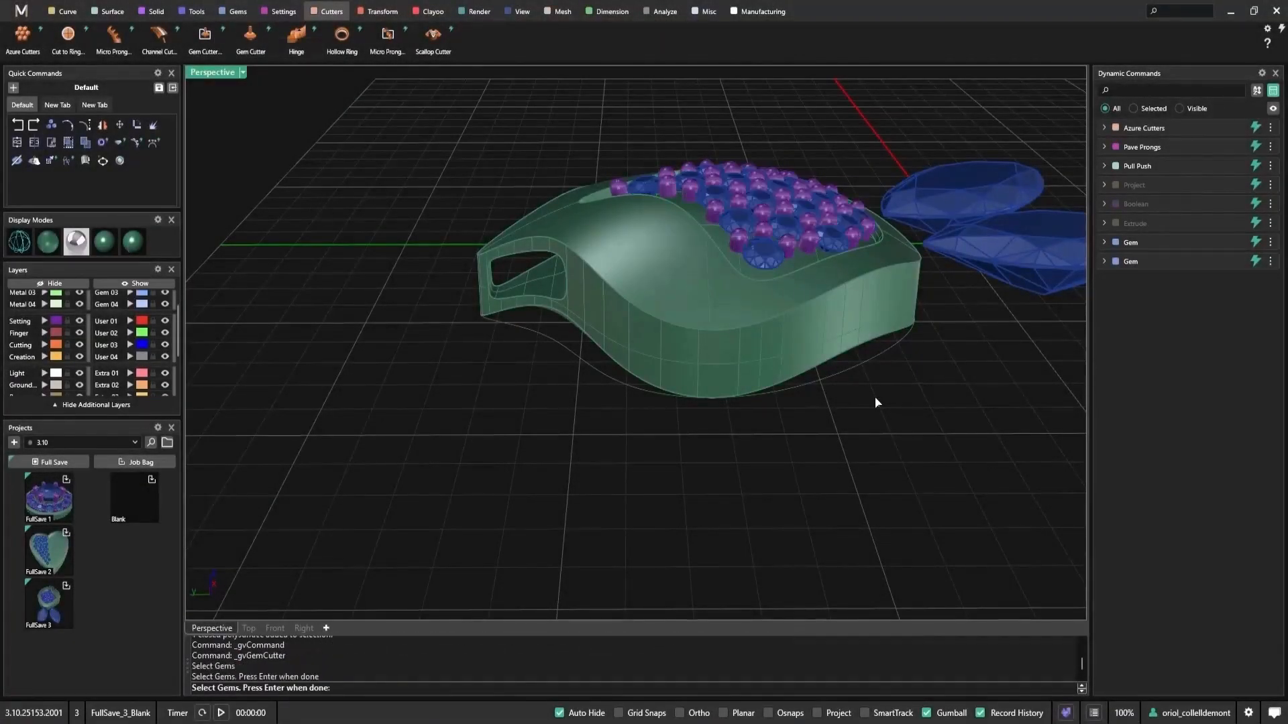
right_drag(877, 402, 872, 347)
right_drag(846, 465, 631, 477)
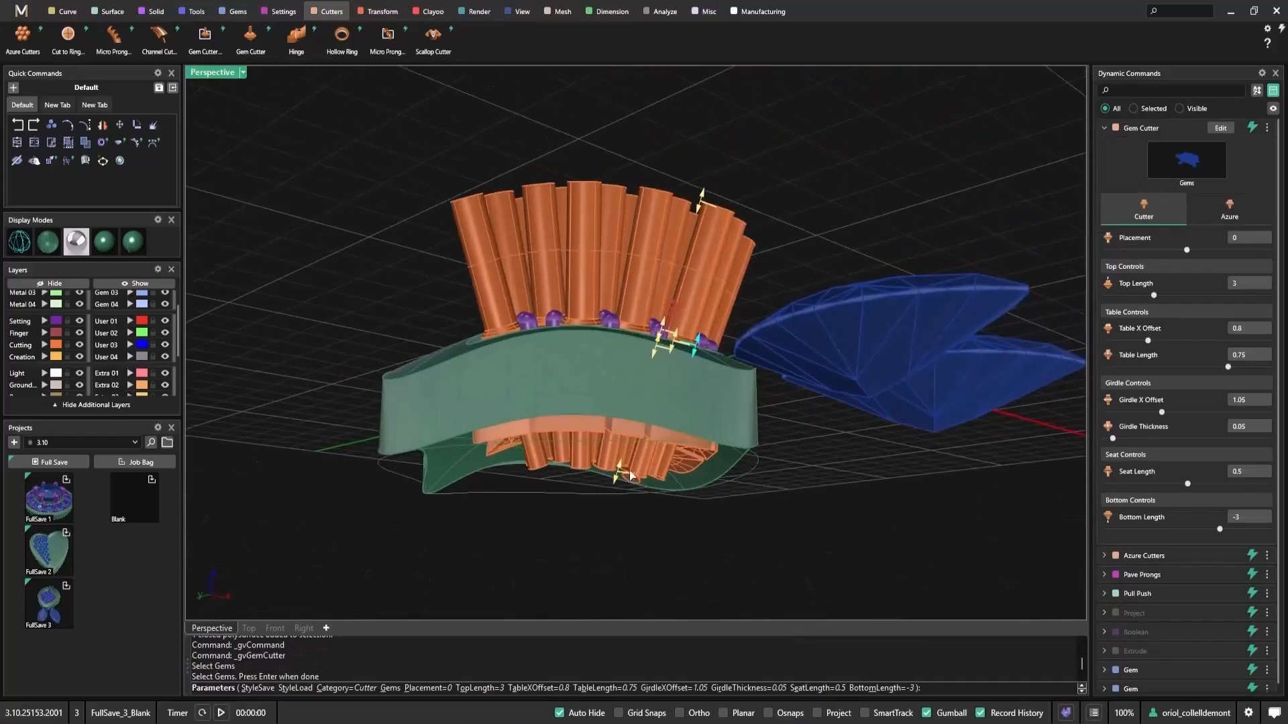
click(29, 250)
scroll(509, 557, up, 5)
drag(517, 577, 621, 348)
key(Return)
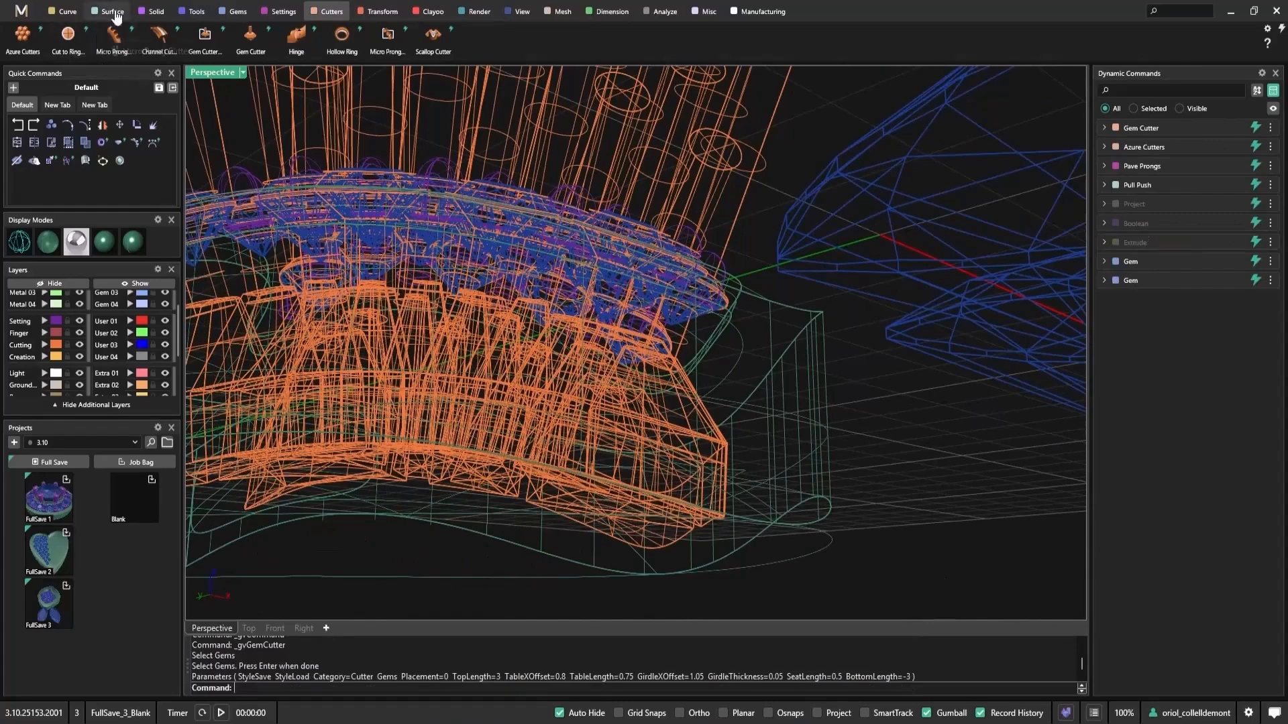
Subtract the azure cutters from the green metal body with a Boolean Difference
click(152, 11)
click(68, 35)
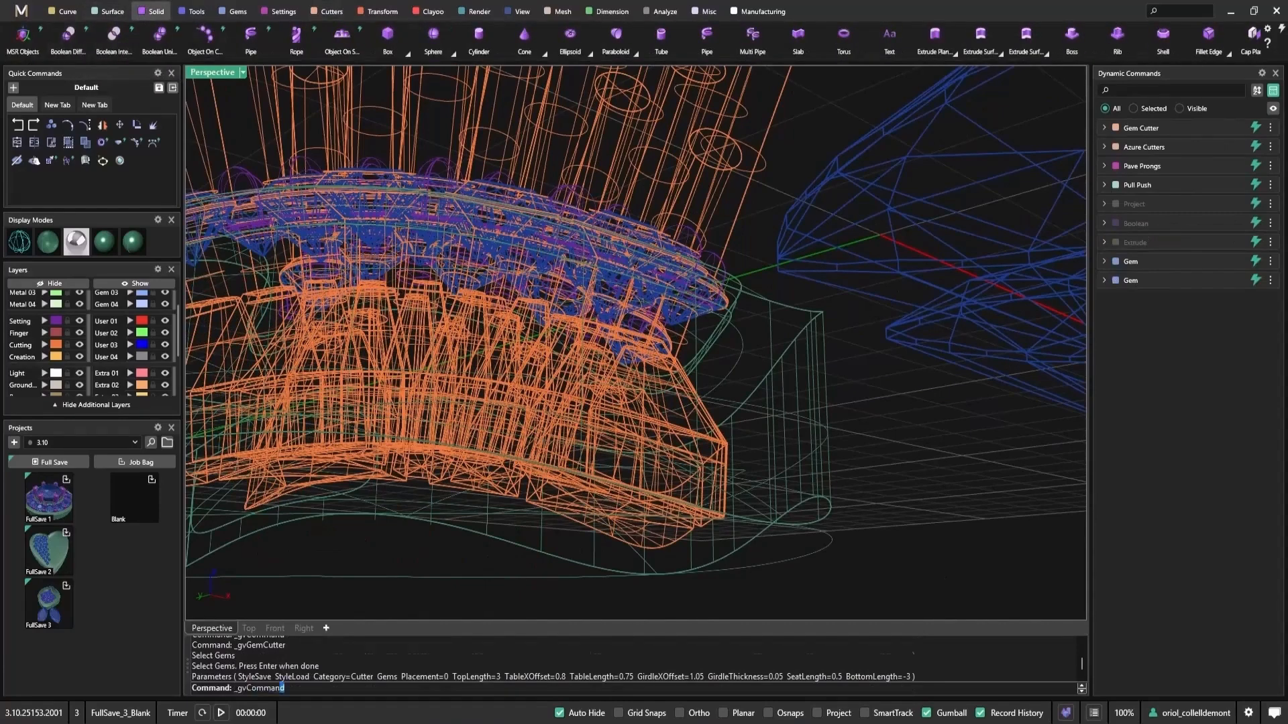
click(818, 454)
key(Return)
click(666, 545)
key(Return)
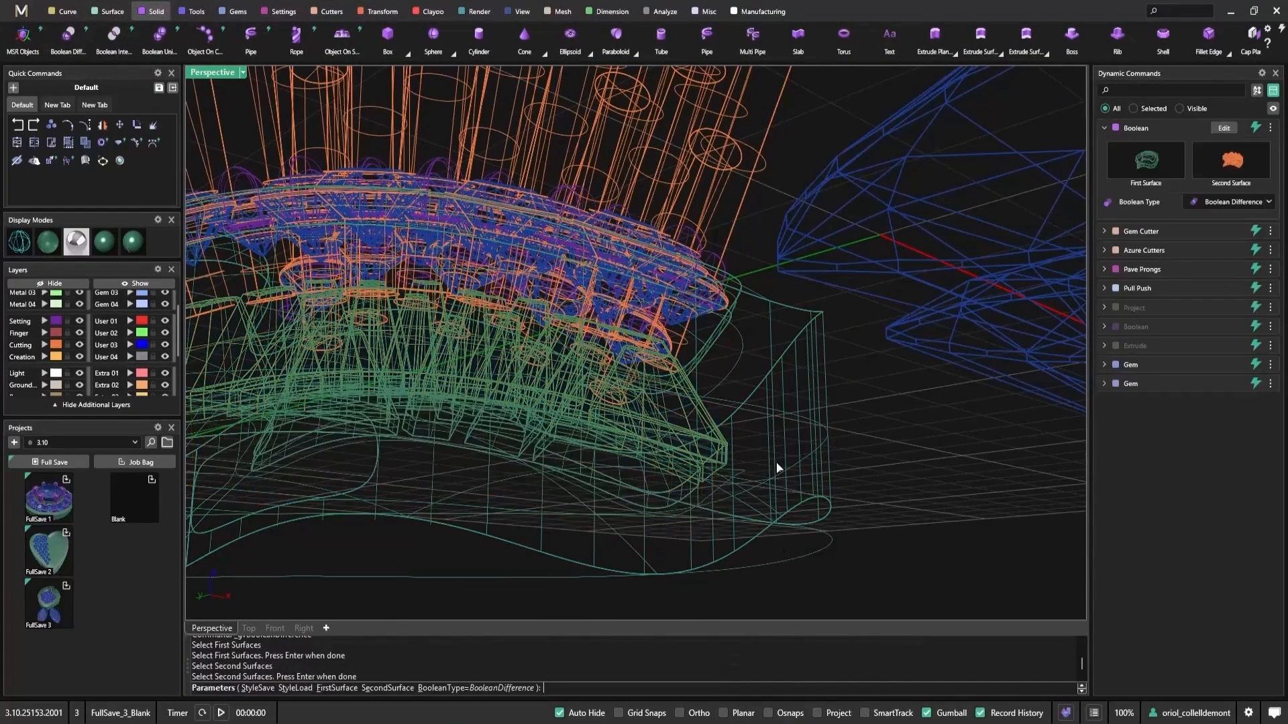
key(Return)
Repeat the Boolean Difference to subtract the gem cutters from the metal body
key(Return)
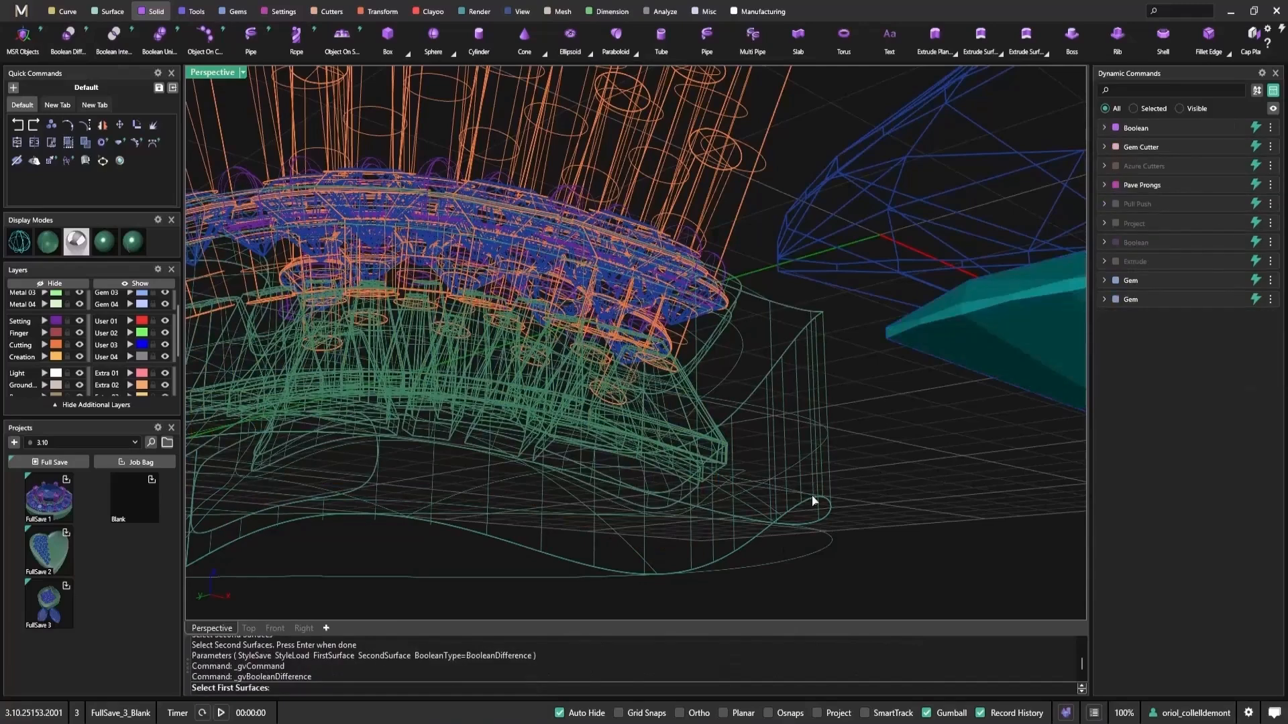
ctrl+click(813, 500)
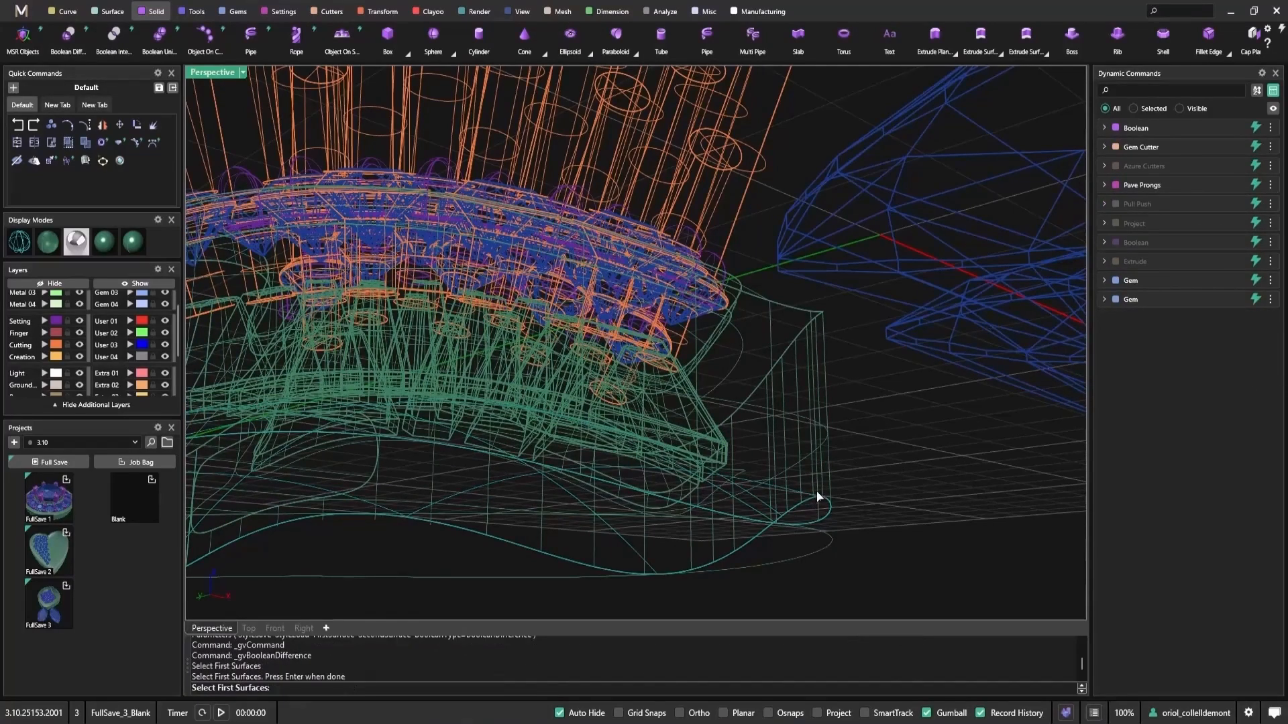
click(825, 464)
key(Return)
click(740, 206)
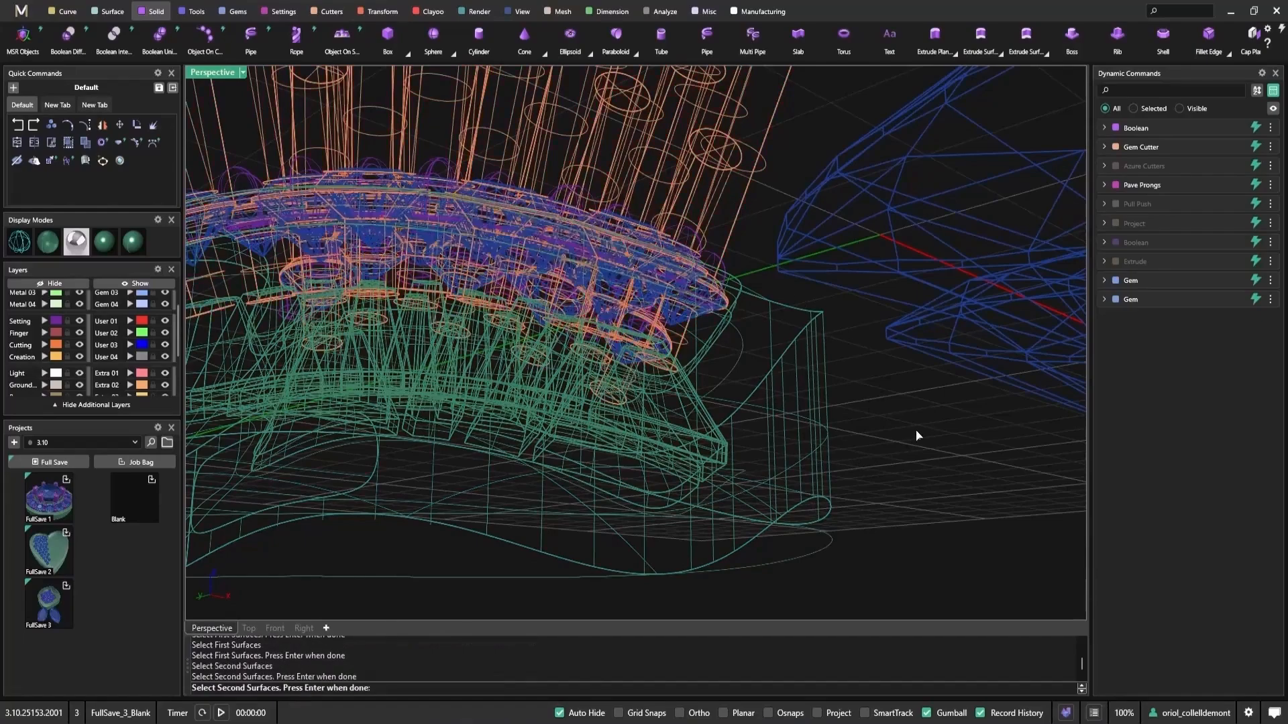
key(Return)
key(Return)
Switch to shaded display and hide the Gem 01 layer to inspect the gem seats and the underside
click(47, 249)
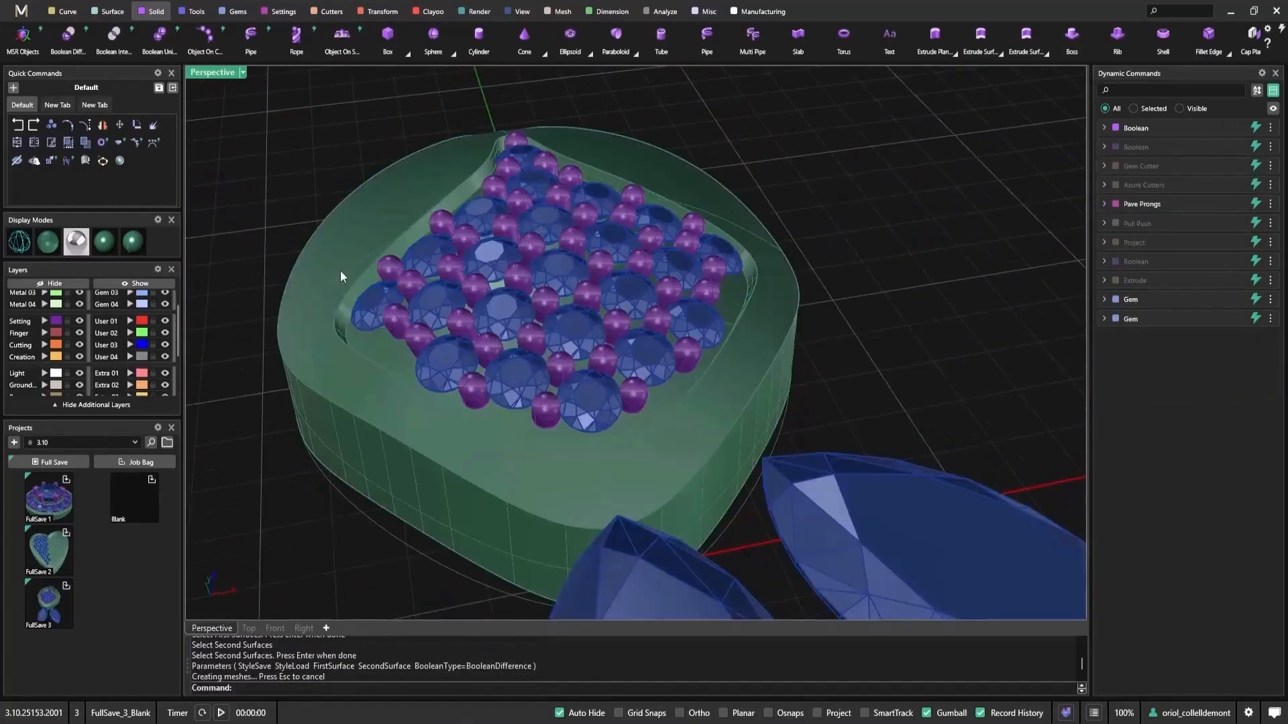
right_drag(339, 276, 94, 305)
scroll(137, 329, up, 2)
click(165, 297)
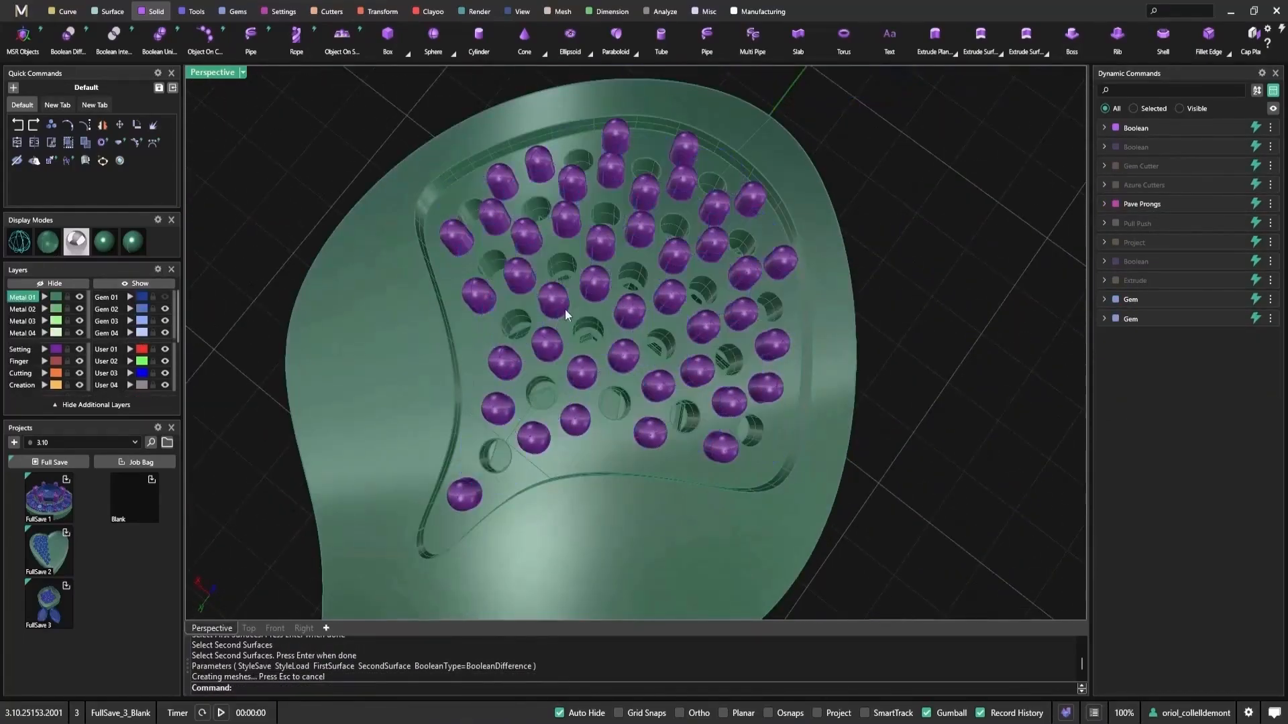
right_drag(565, 309, 758, 202)
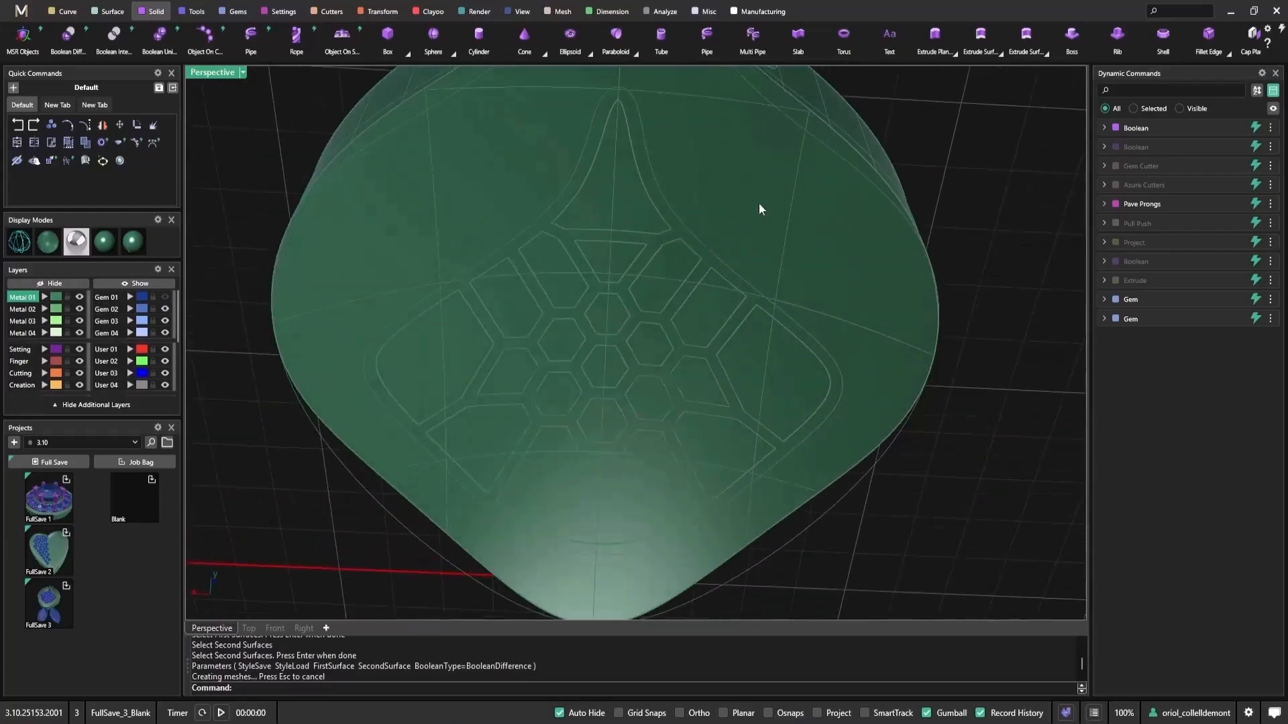
Move the open surface covering the honeycomb underside to the Metal 02 layer
click(701, 258)
click(44, 310)
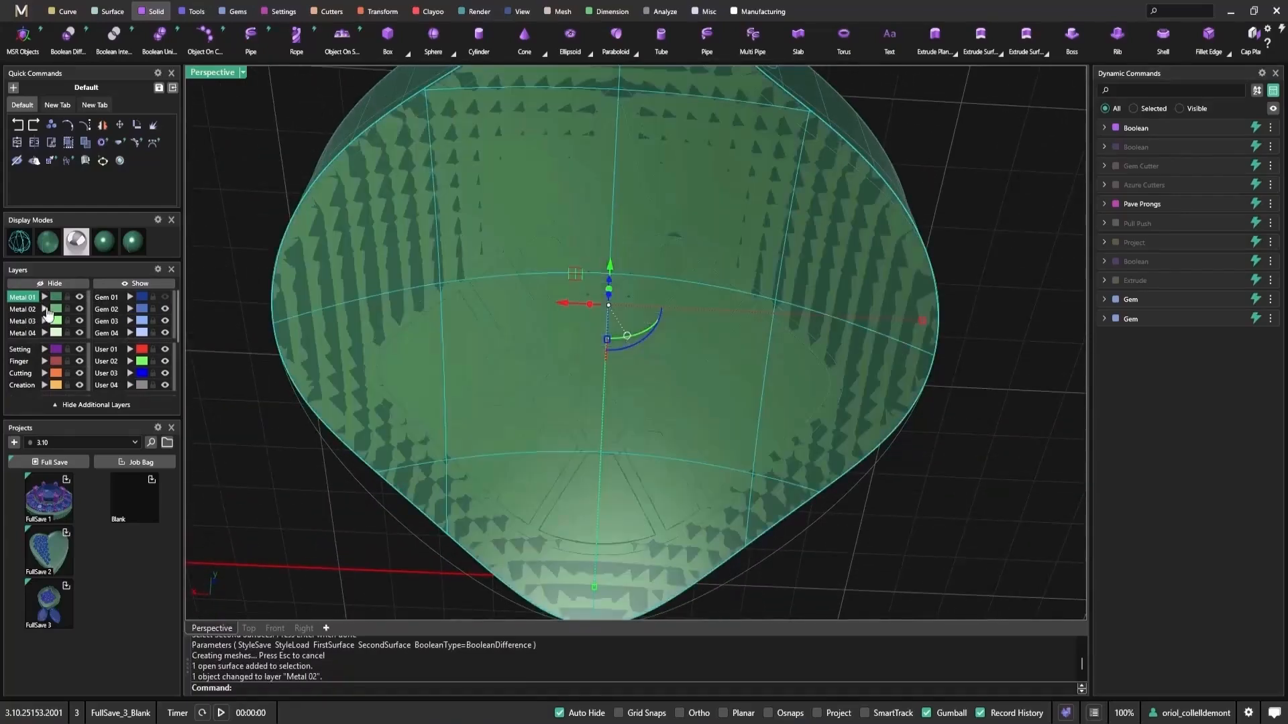
right_drag(518, 340, 687, 440)
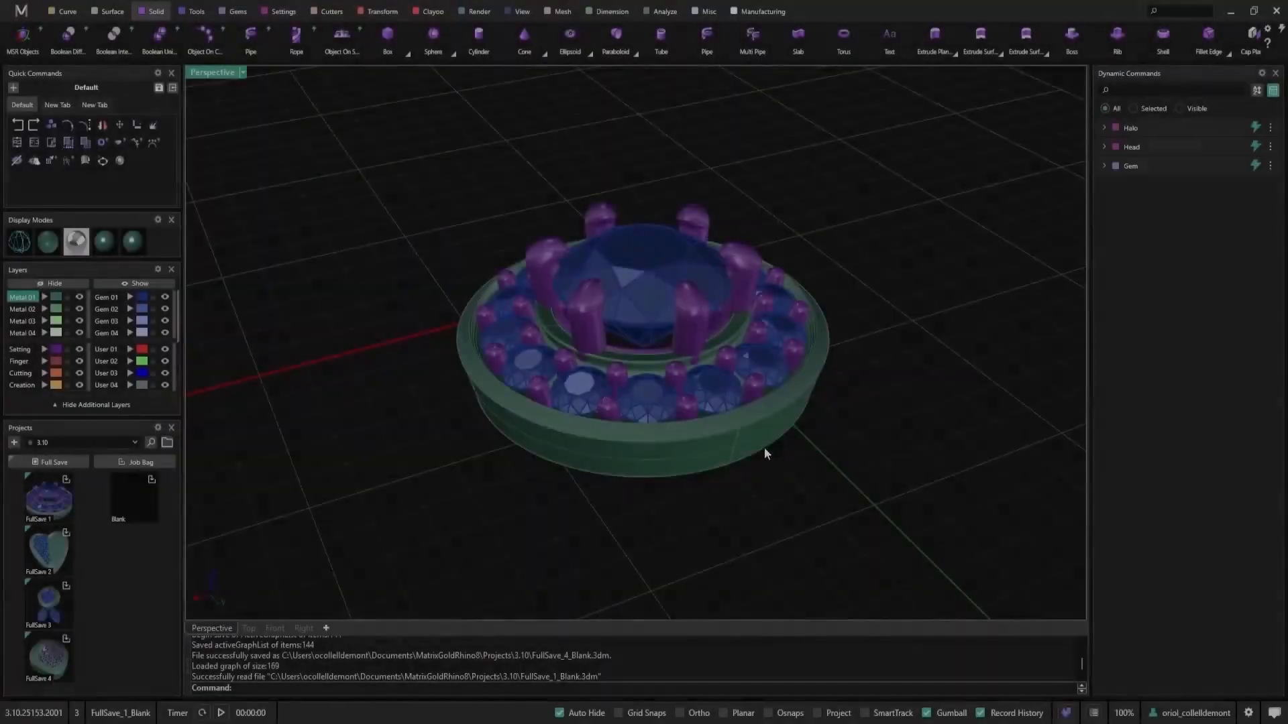
Inspect the halo from the side and underneath, checking its metal body and the separate faces of the underside
right_drag(763, 448, 764, 285)
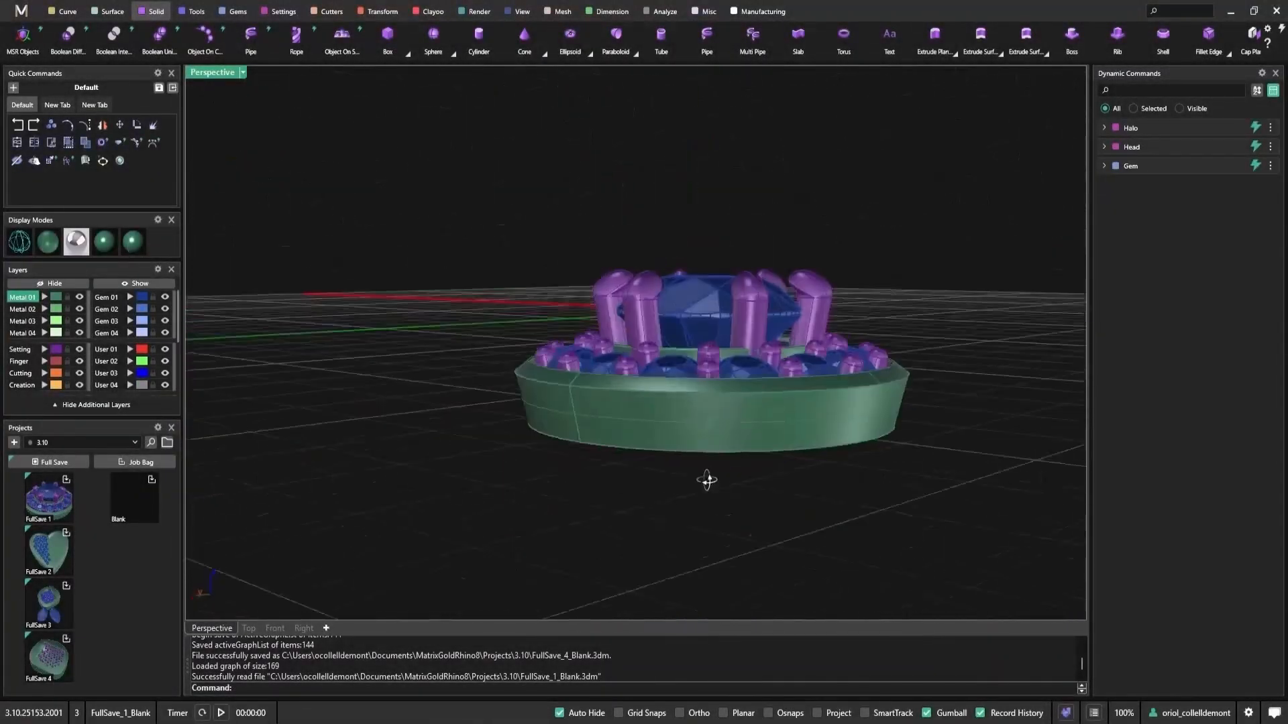
right_drag(704, 481, 698, 536)
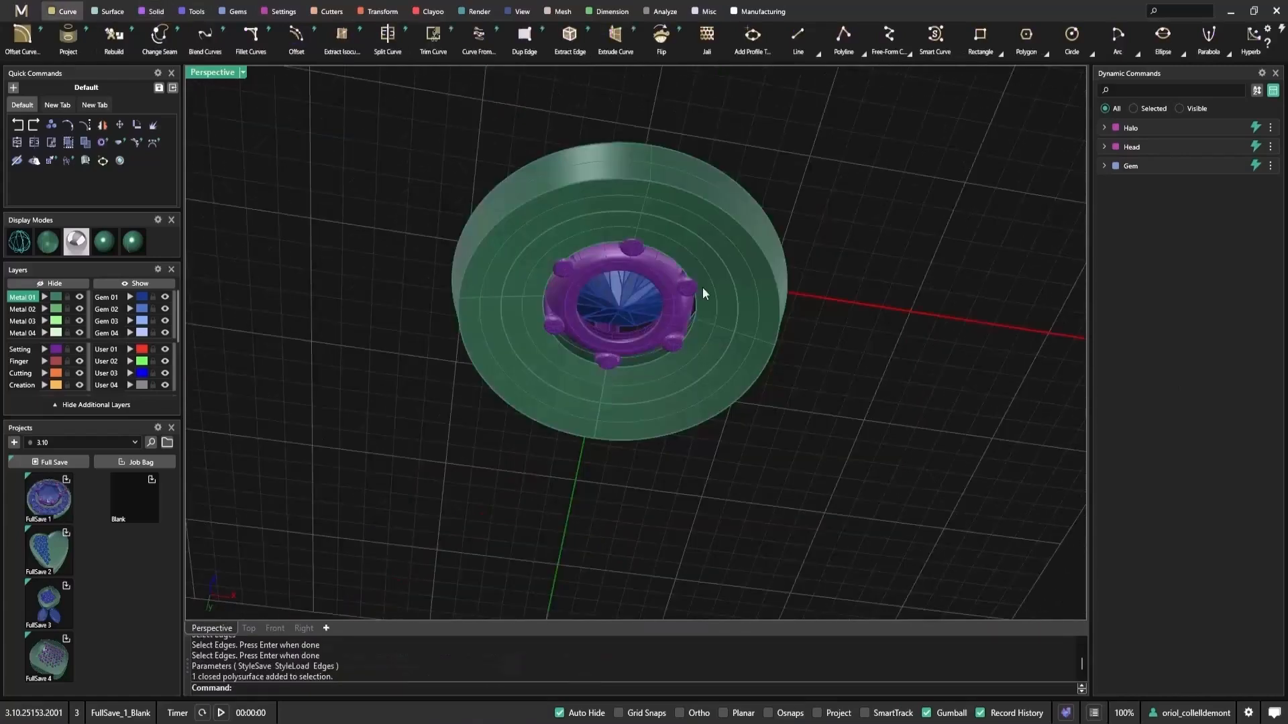
right_drag(878, 267, 708, 208)
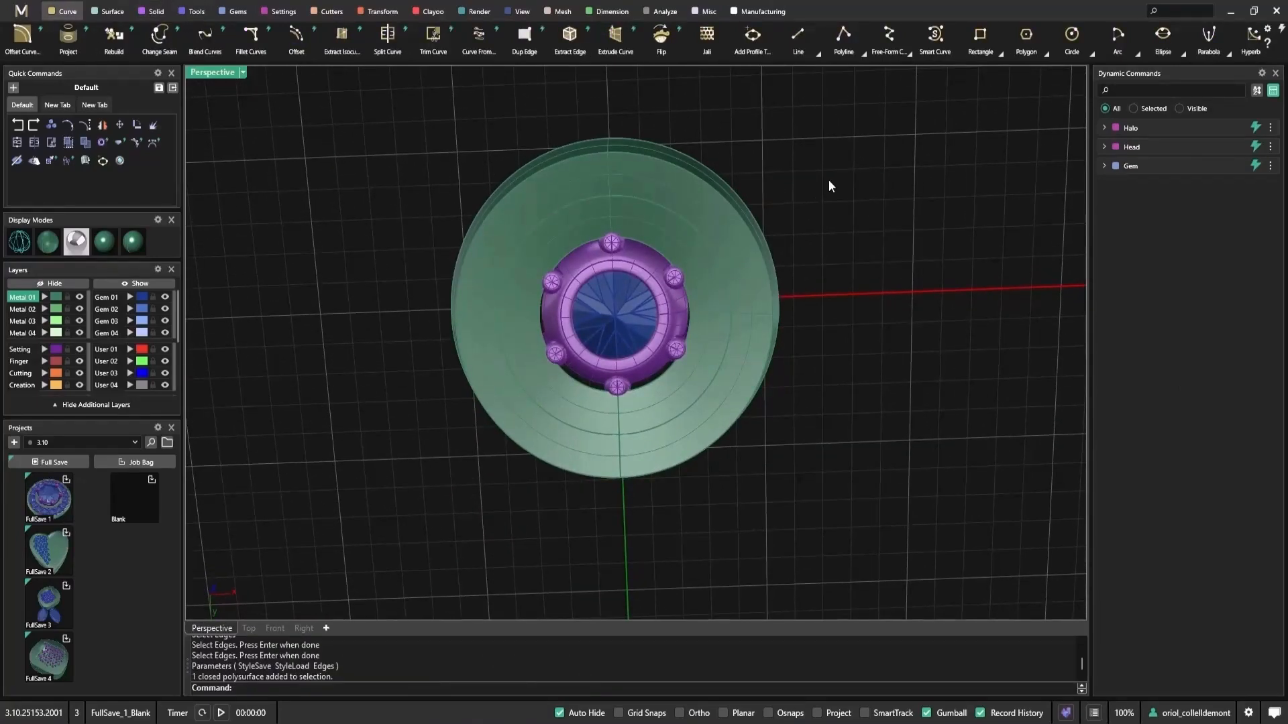
click(743, 252)
right_drag(818, 194, 731, 288)
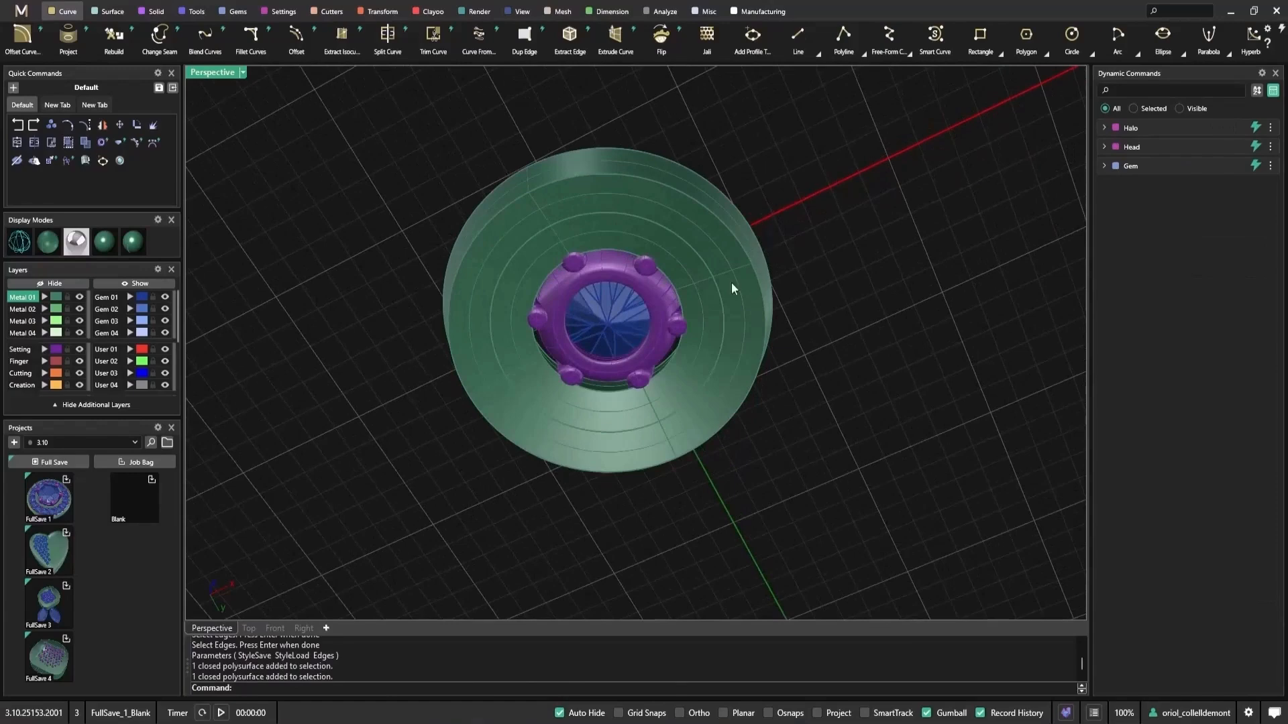
ctrl+shift+click(727, 286)
ctrl+shift+click(712, 312)
click(821, 312)
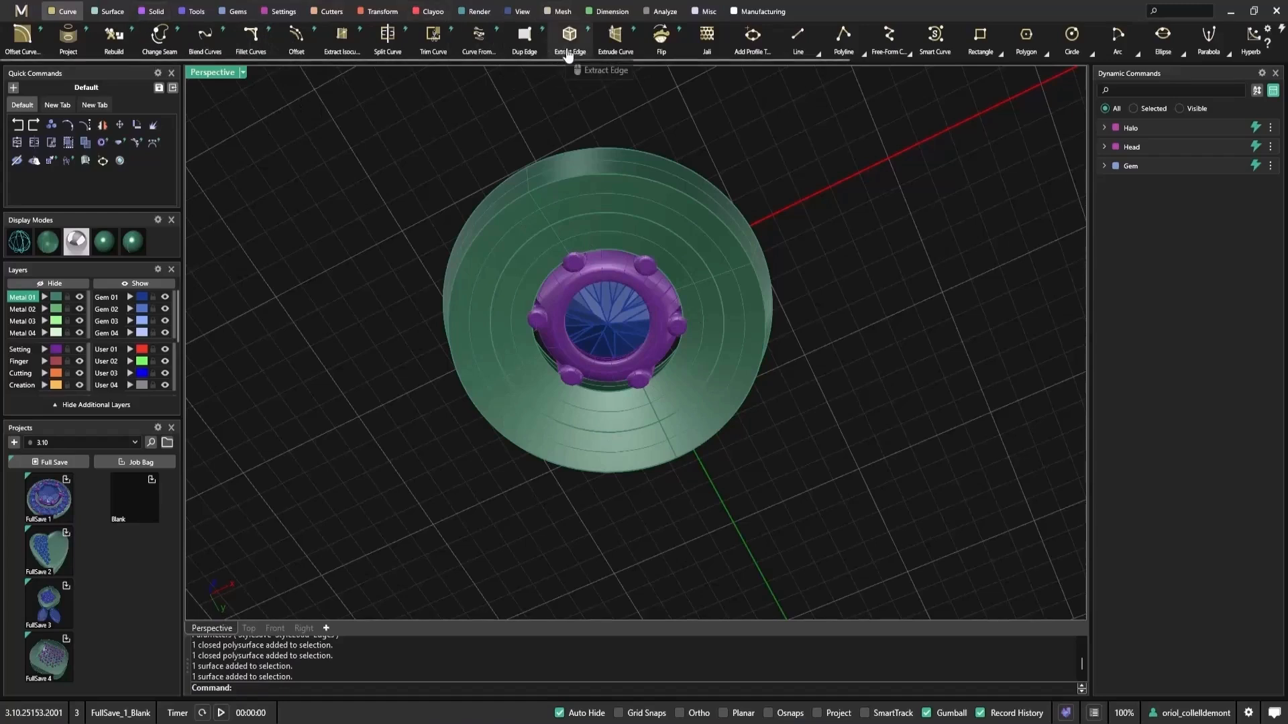
Duplicate the edges of the halo's underside as curves with Dup Edge
click(524, 37)
click(611, 181)
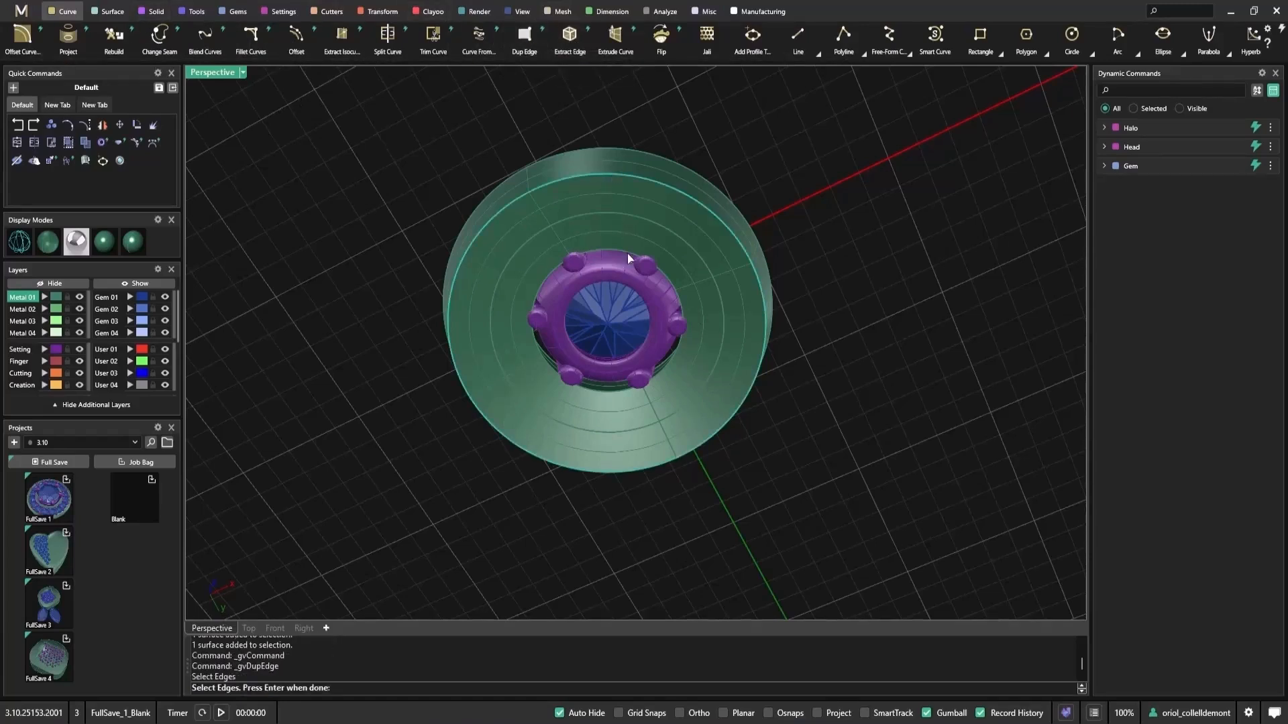
key(Return)
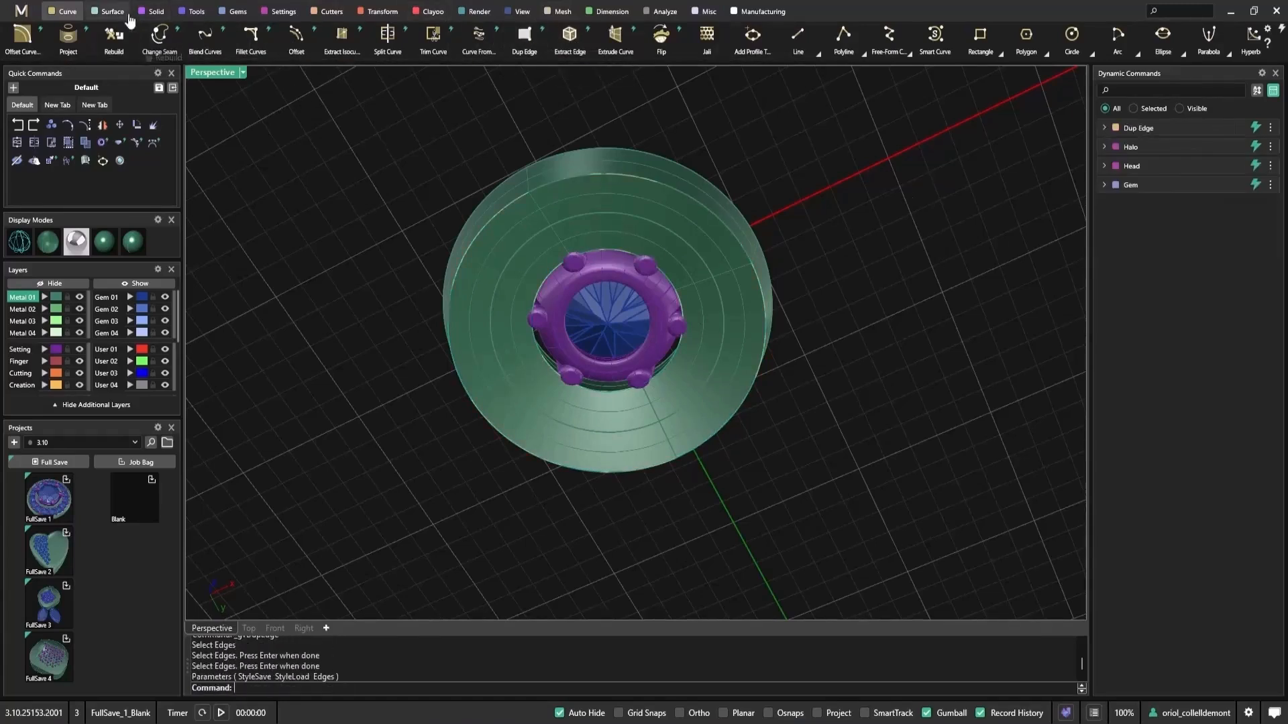
Loft a surface between the outer and inner edge curves on the halo's underside
click(110, 11)
click(23, 37)
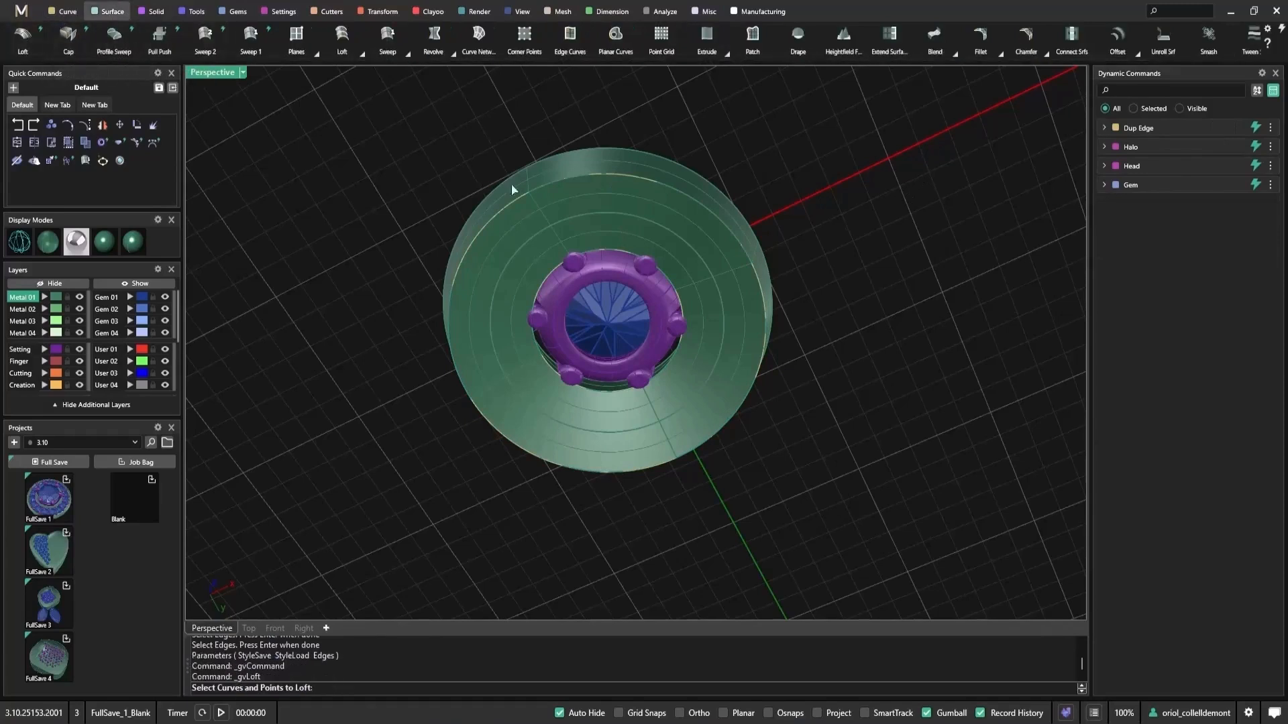
click(593, 180)
click(664, 208)
click(624, 248)
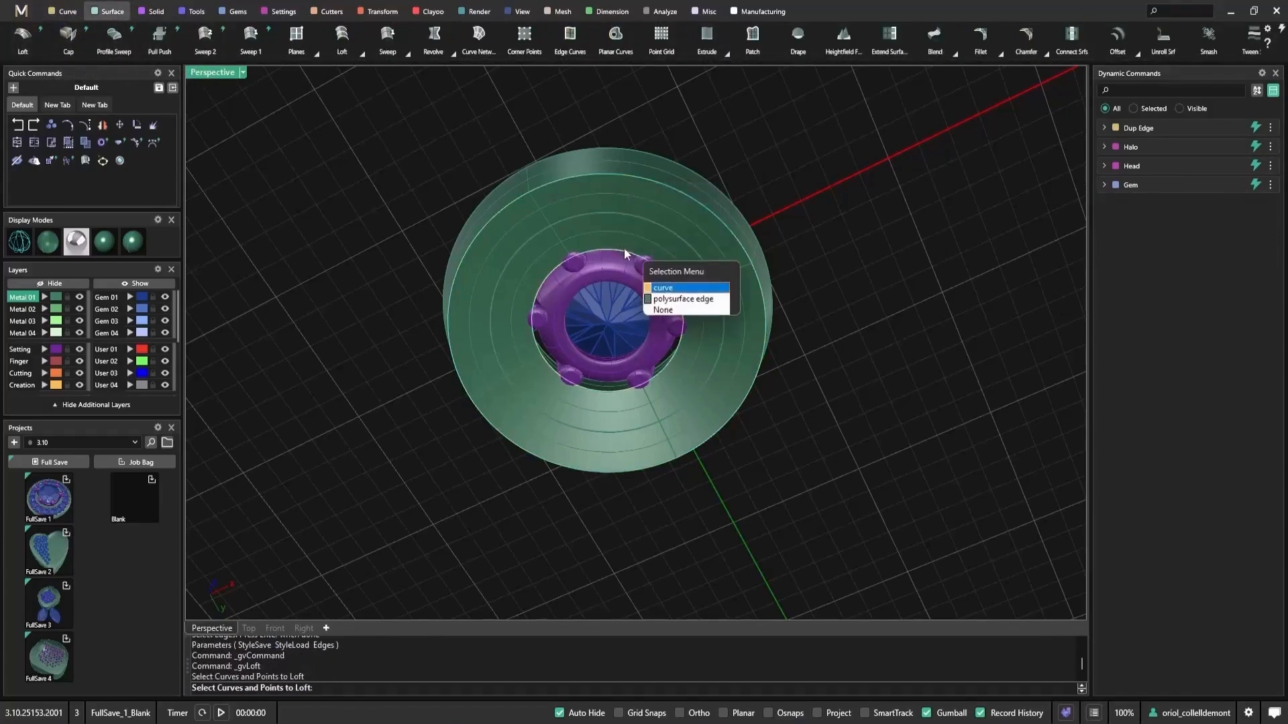
click(698, 292)
key(Return)
key(Return)
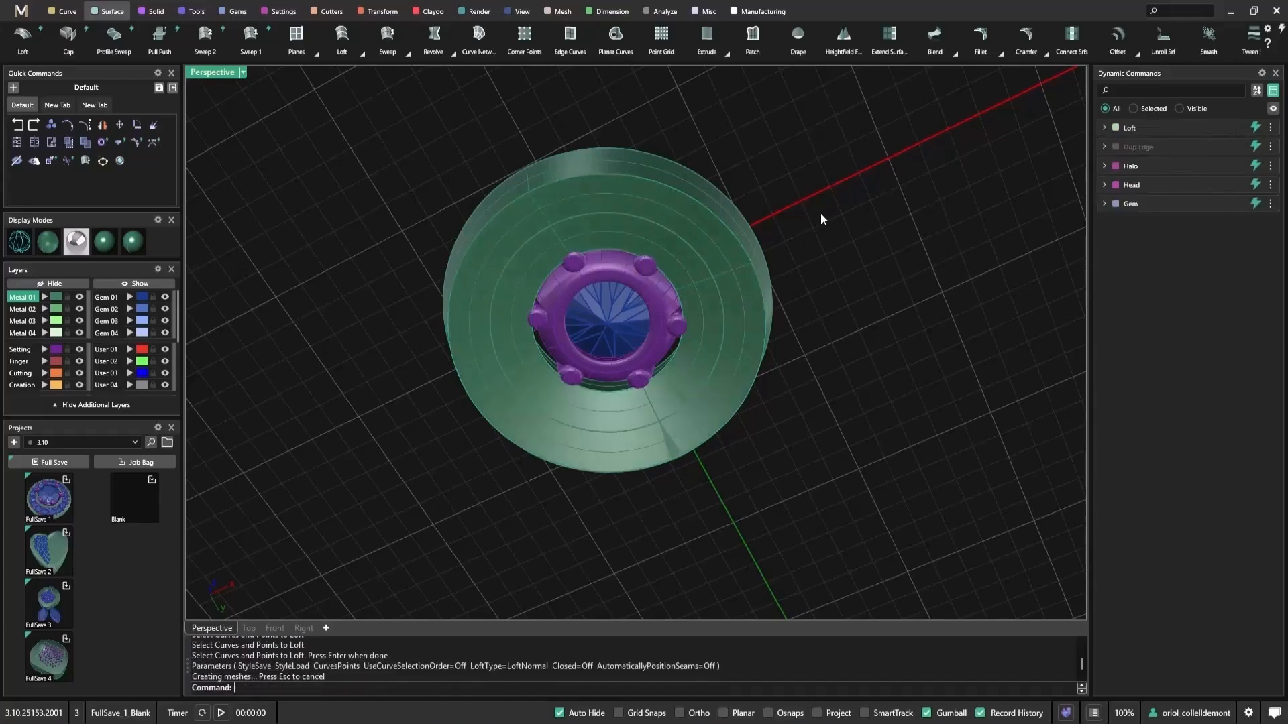
Move the lofted underside surface to the Metal 02 layer
click(709, 391)
click(746, 433)
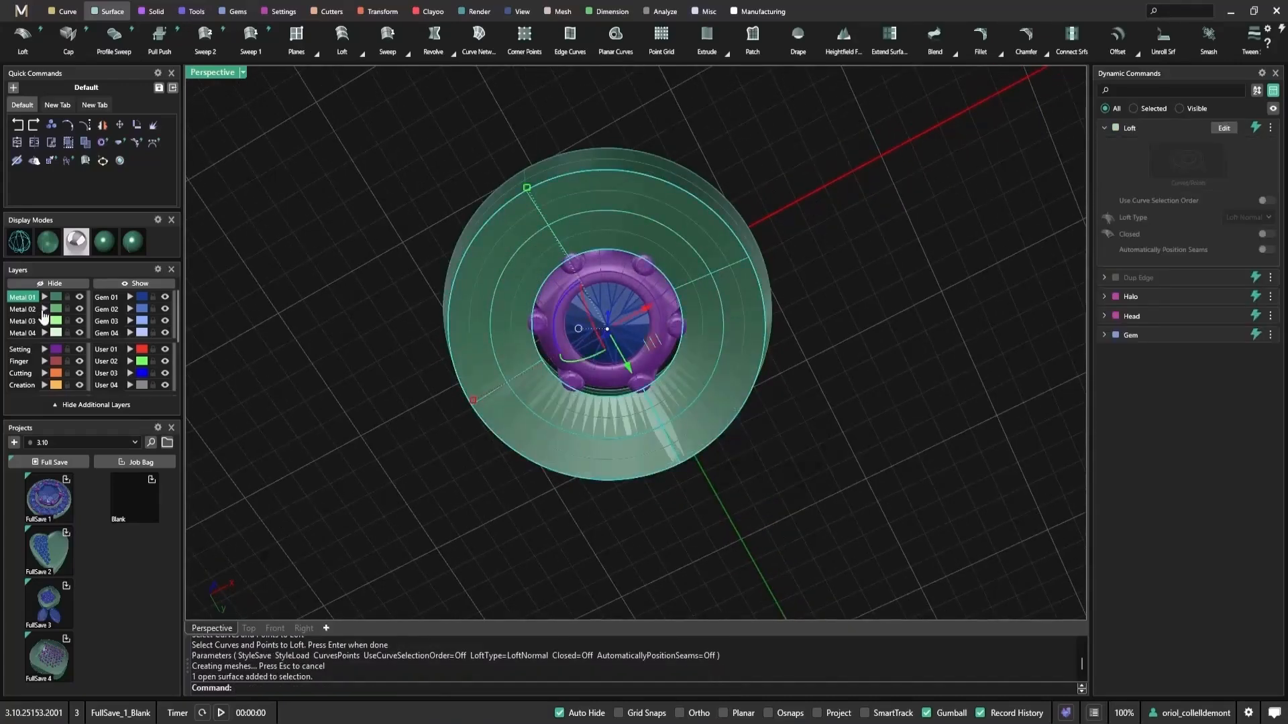
click(44, 309)
right_drag(577, 322, 363, 370)
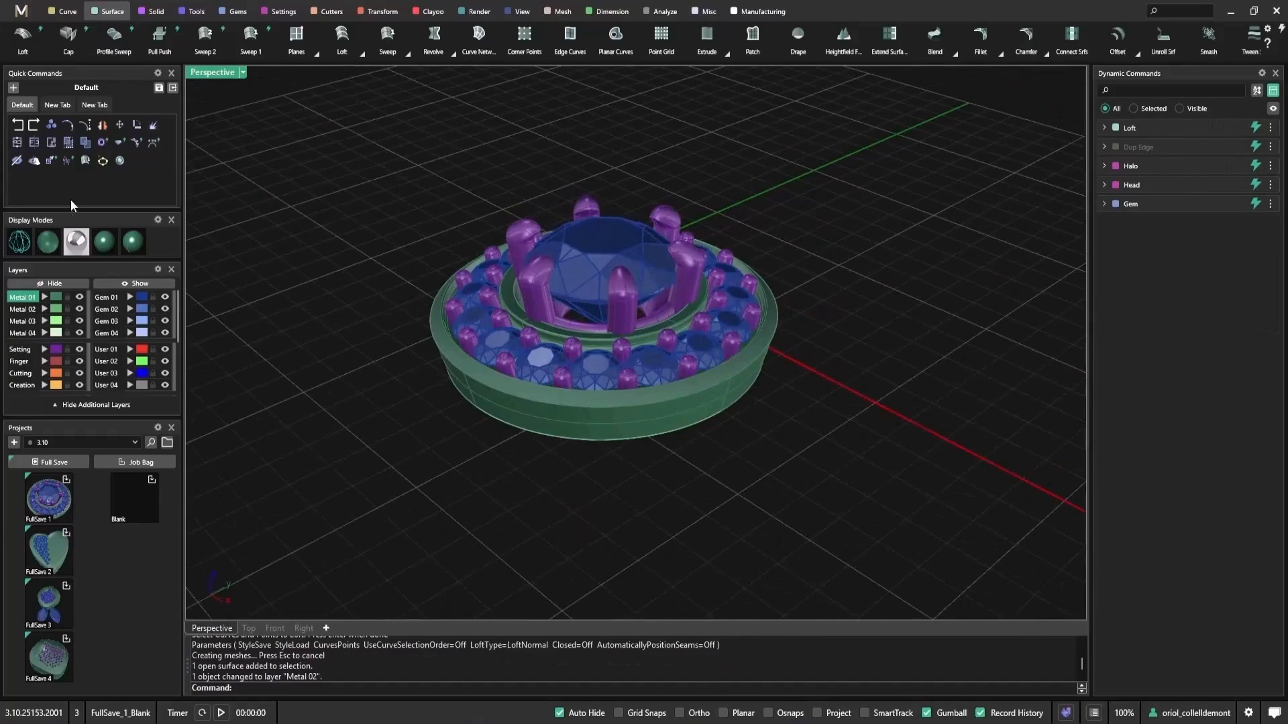
Try to create azure cutters from the lofted surface and the halo gems
click(326, 13)
click(22, 37)
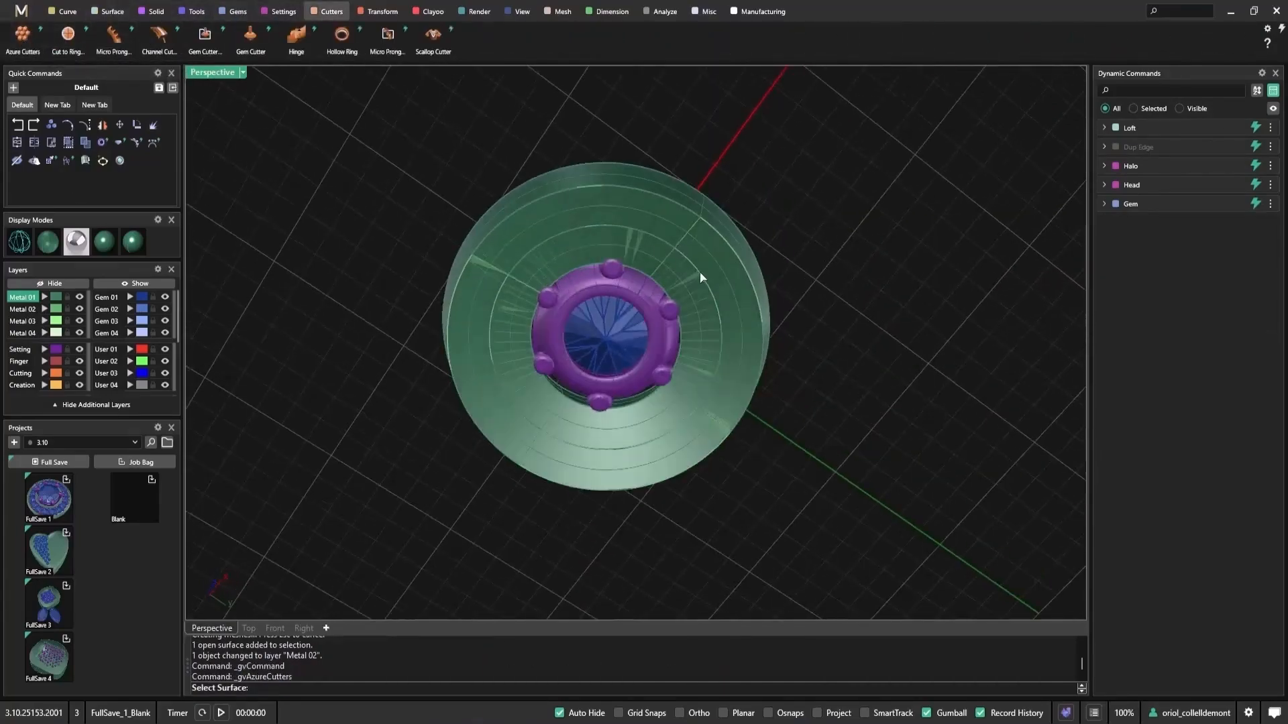
click(700, 277)
click(752, 309)
right_click(818, 310)
right_drag(771, 195, 777, 438)
click(607, 399)
right_click(831, 424)
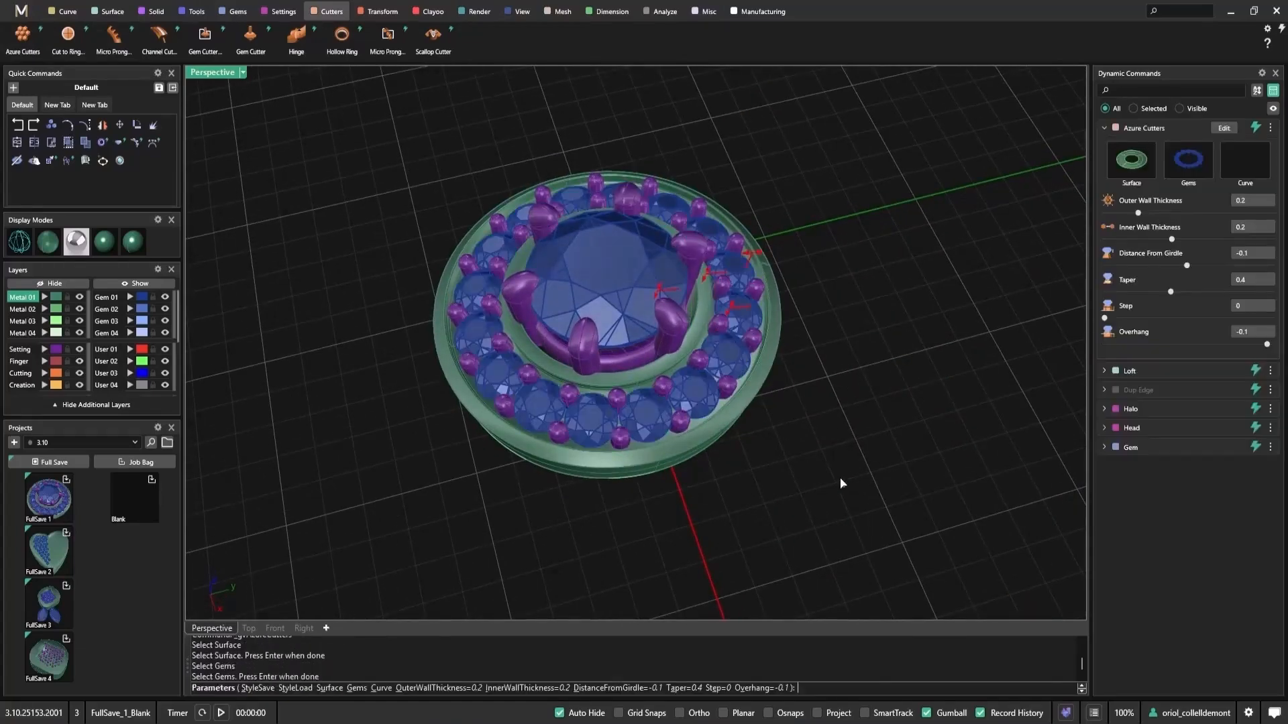
right_drag(840, 479, 833, 228)
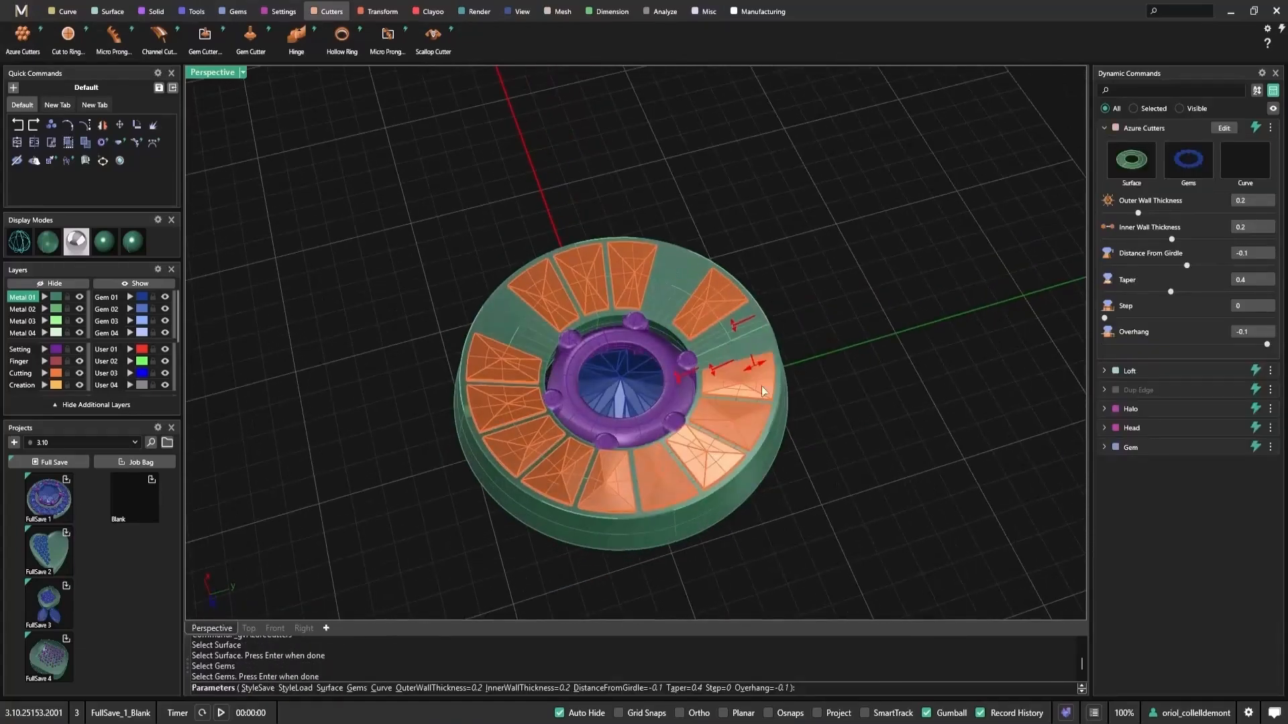
right_drag(762, 391, 881, 333)
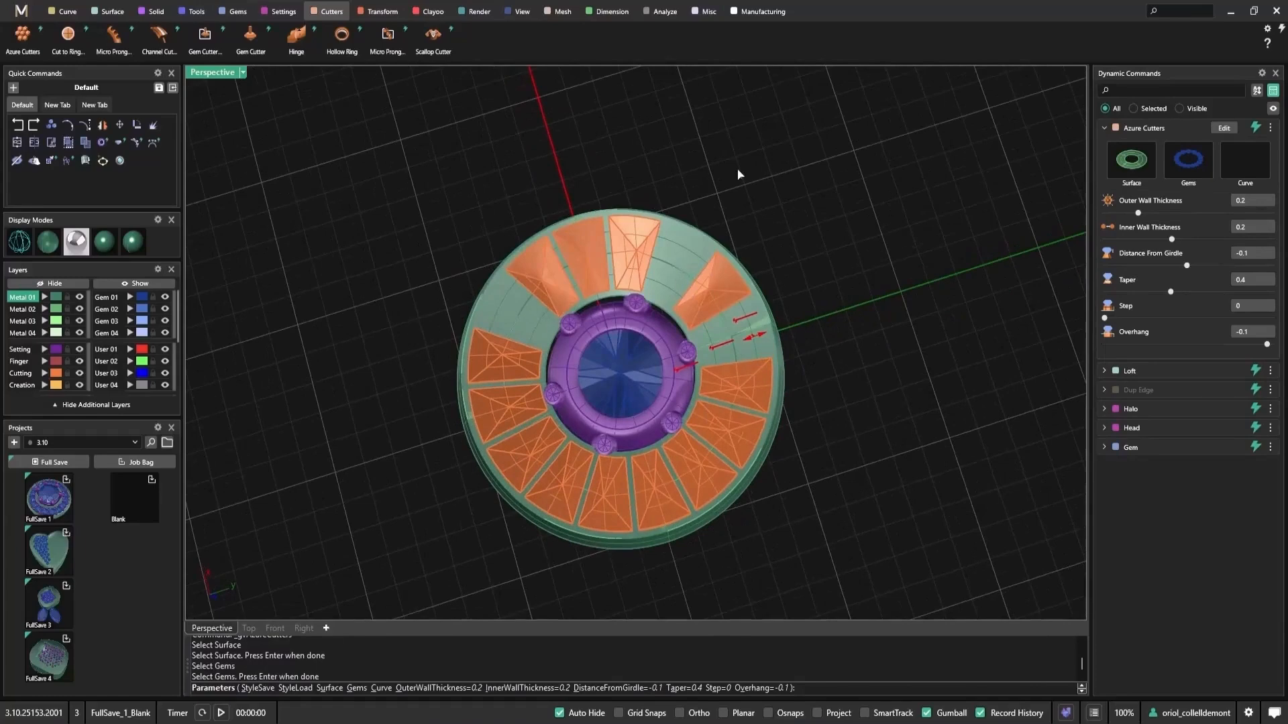
key(Escape)
Rebuild the lofted surface on the halo's underside with the Rebuild command
click(751, 320)
click(789, 338)
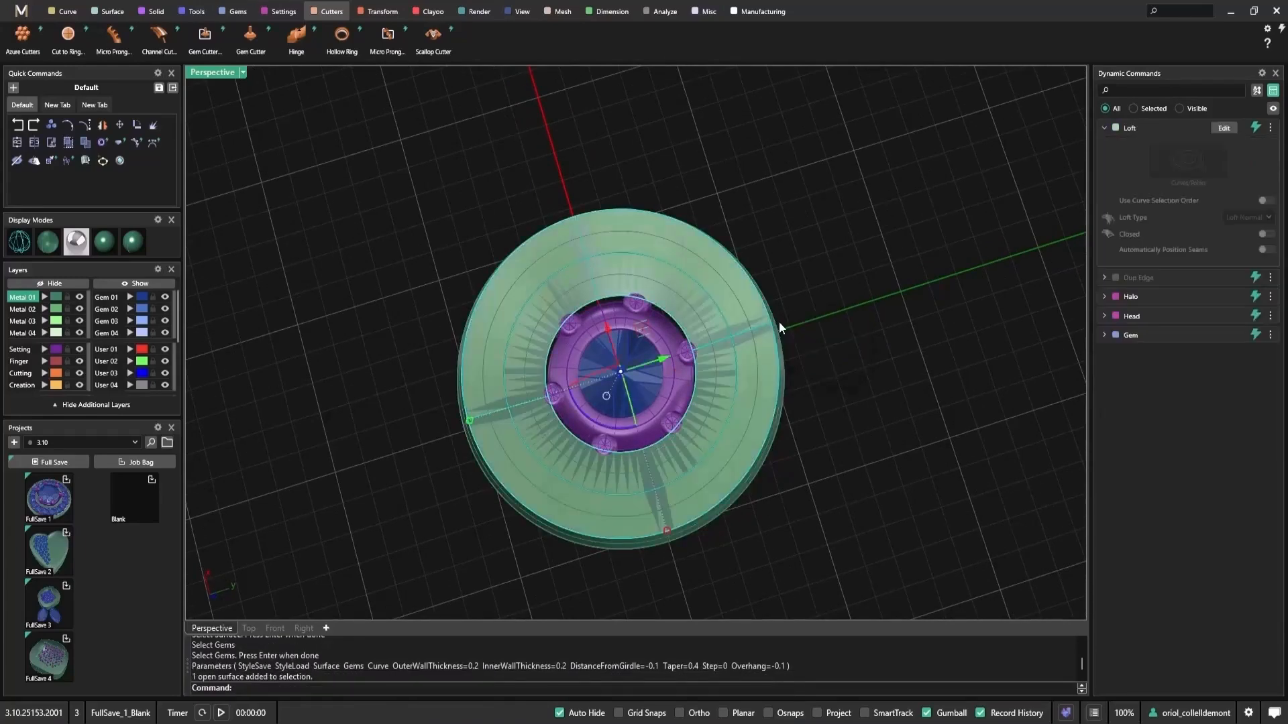
text(Rebuild)
key(Return)
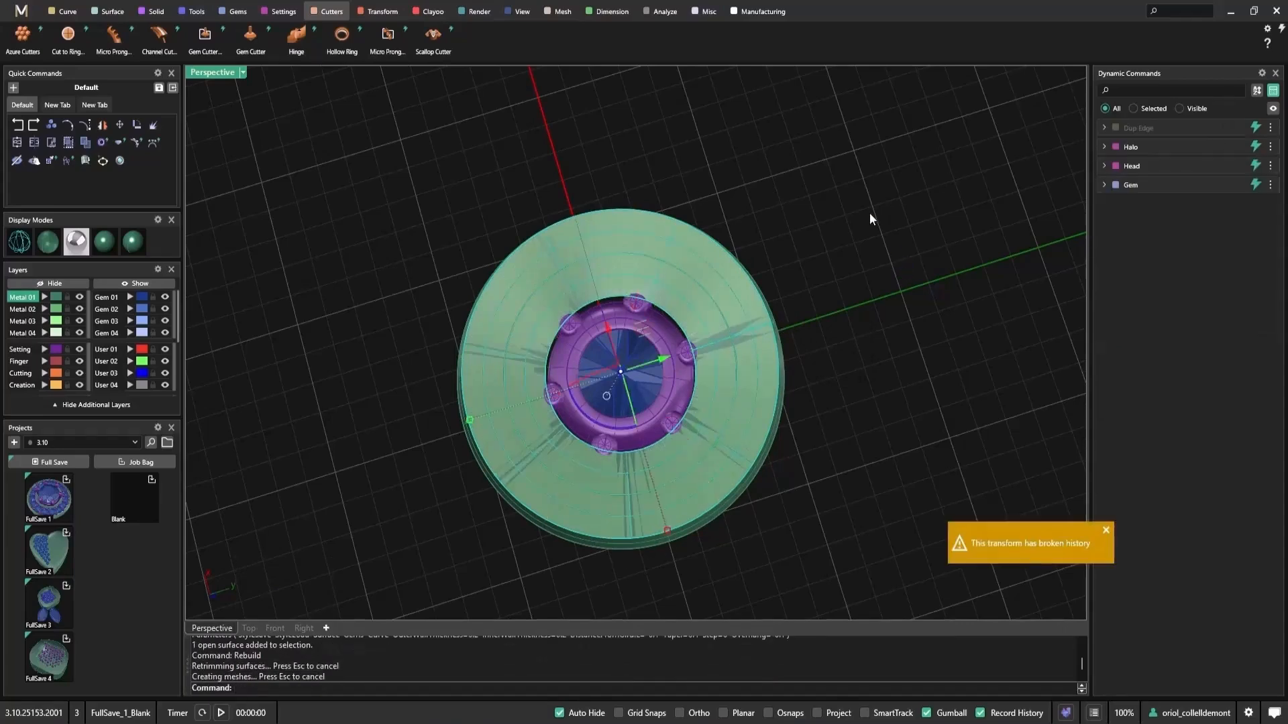
Create azure cutters from the rebuilt underside surface and the ring of halo gems
right_drag(871, 219, 867, 281)
right_drag(1006, 209, 758, 349)
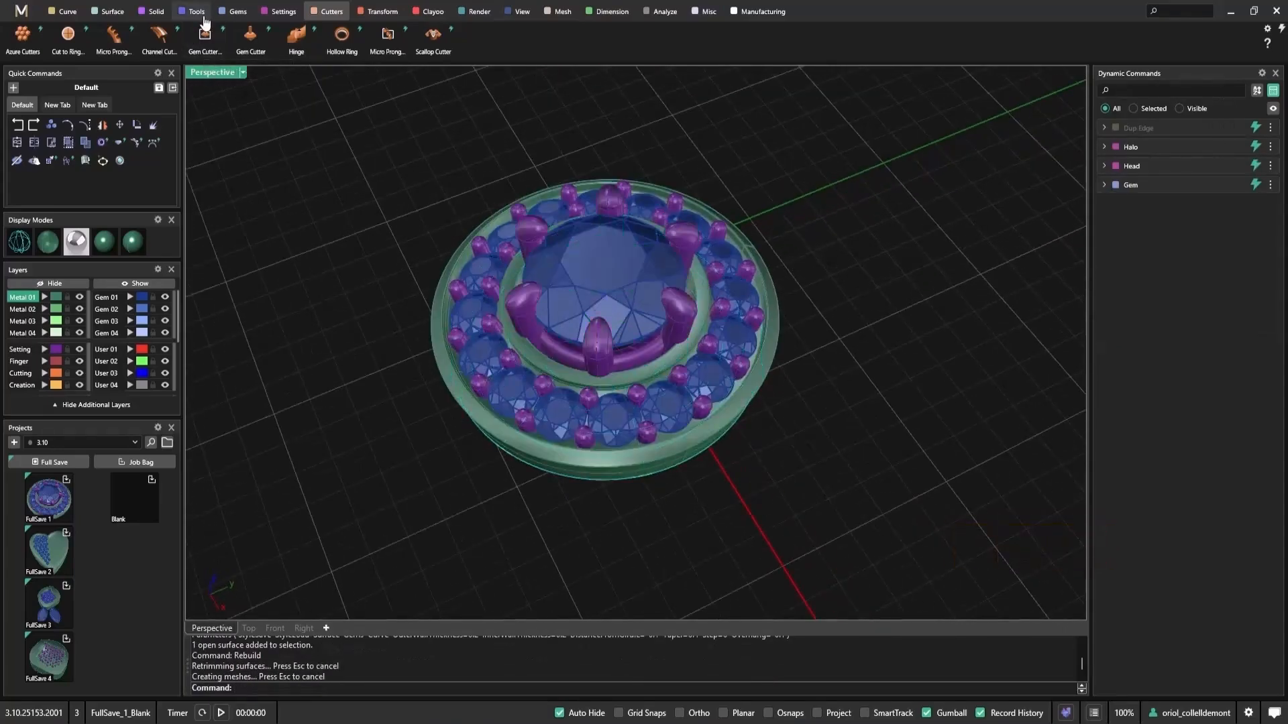
click(20, 52)
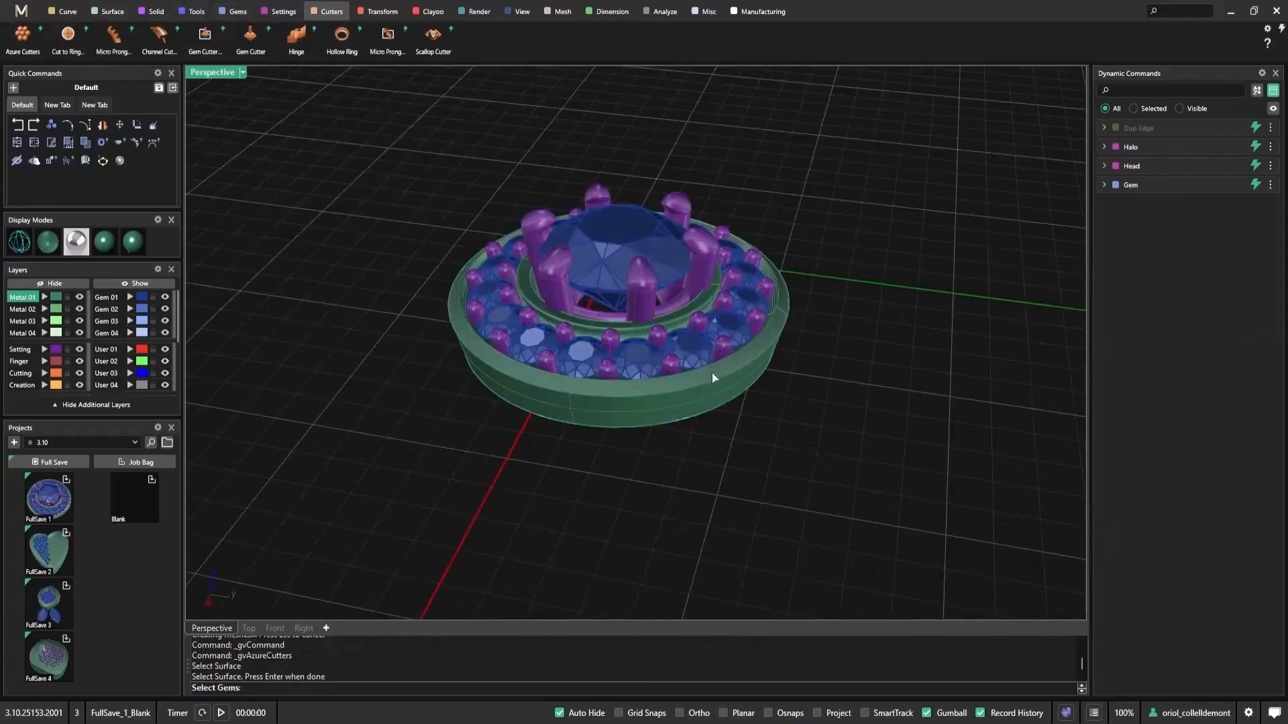
click(713, 377)
key(Return)
right_drag(868, 460, 720, 329)
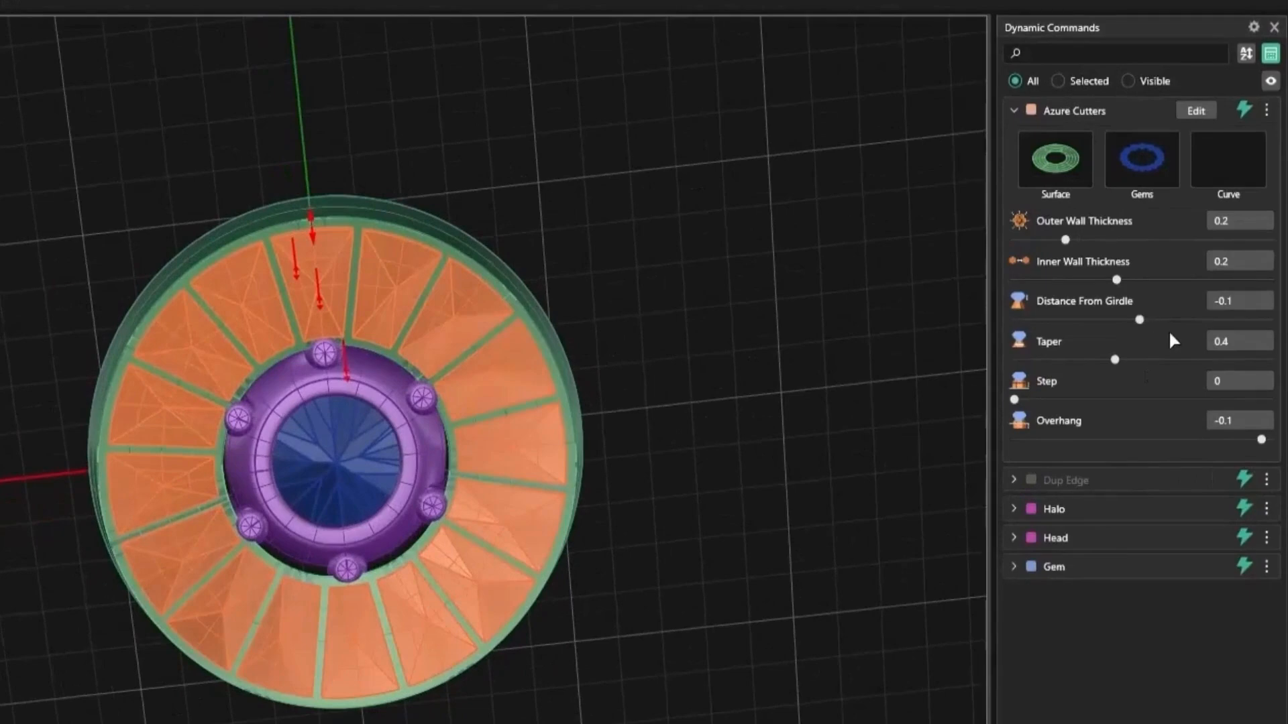
Set the azure cutters' inner wall thickness to 0.3
click(1256, 261)
text(.)
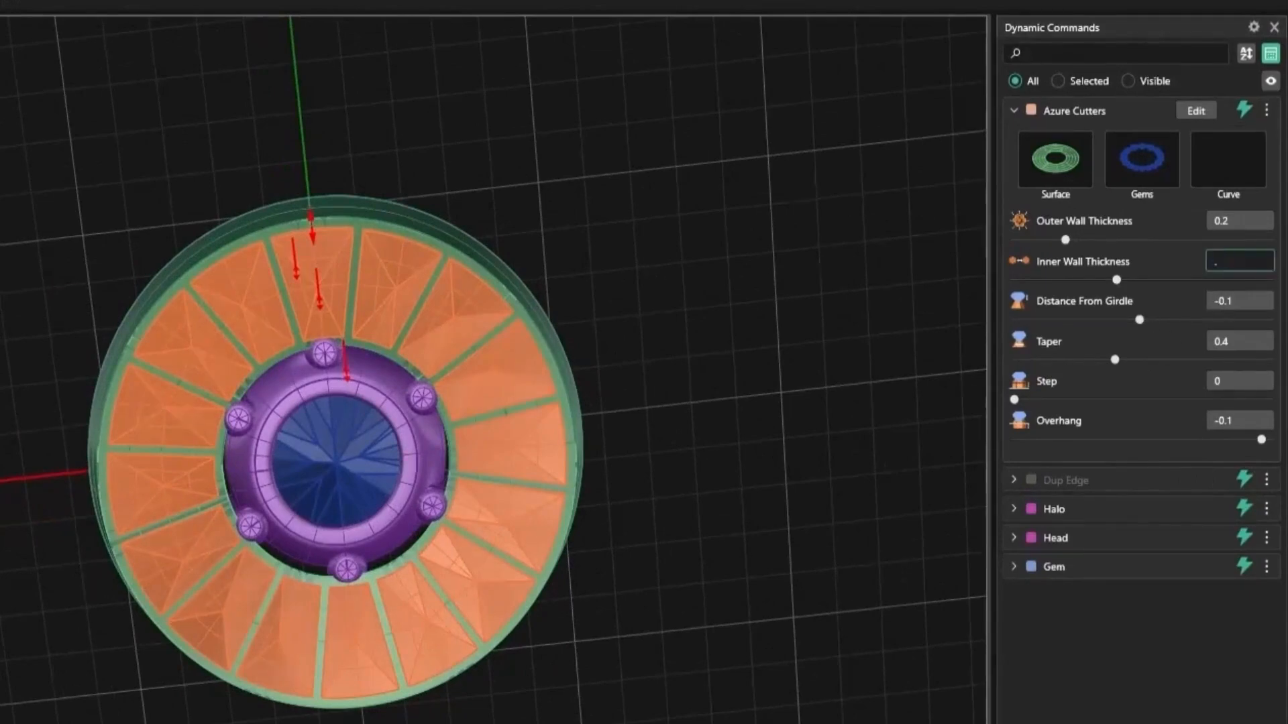
text(3)
key(Return)
Try an outer wall thickness of 0.4 for the azure cutters and settle on 0.35
click(1266, 224)
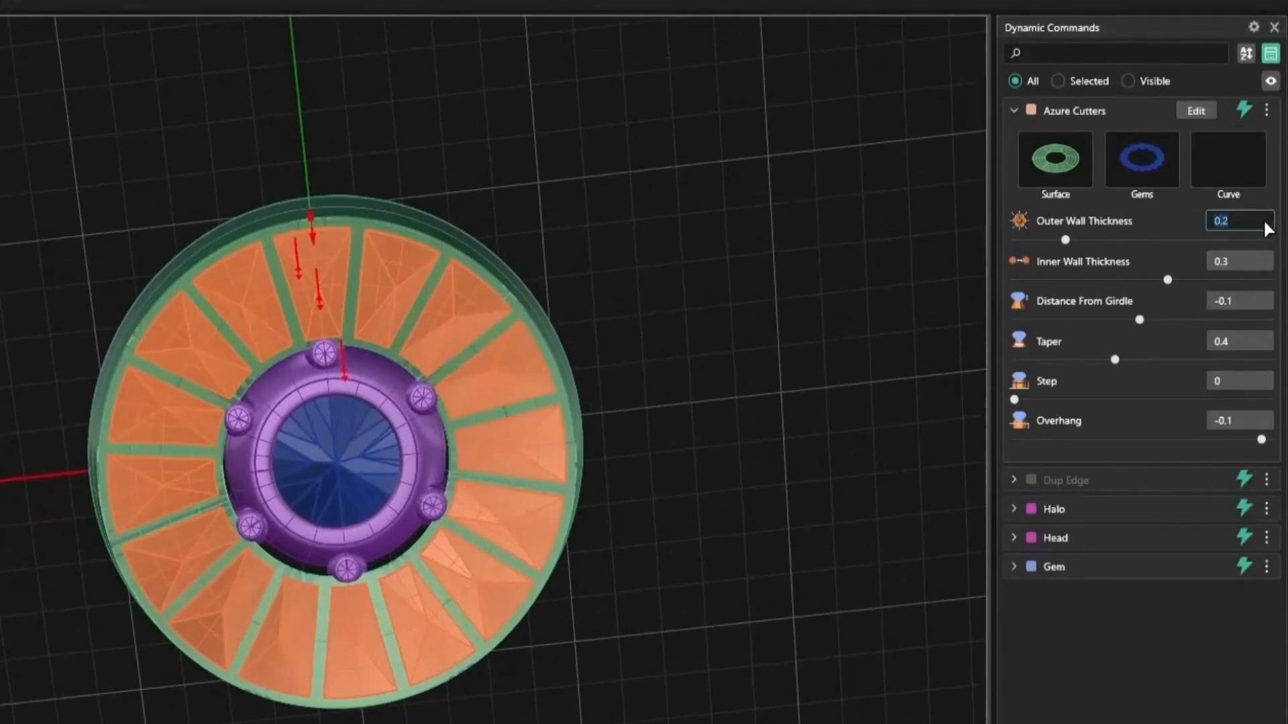
text(.4)
key(Return)
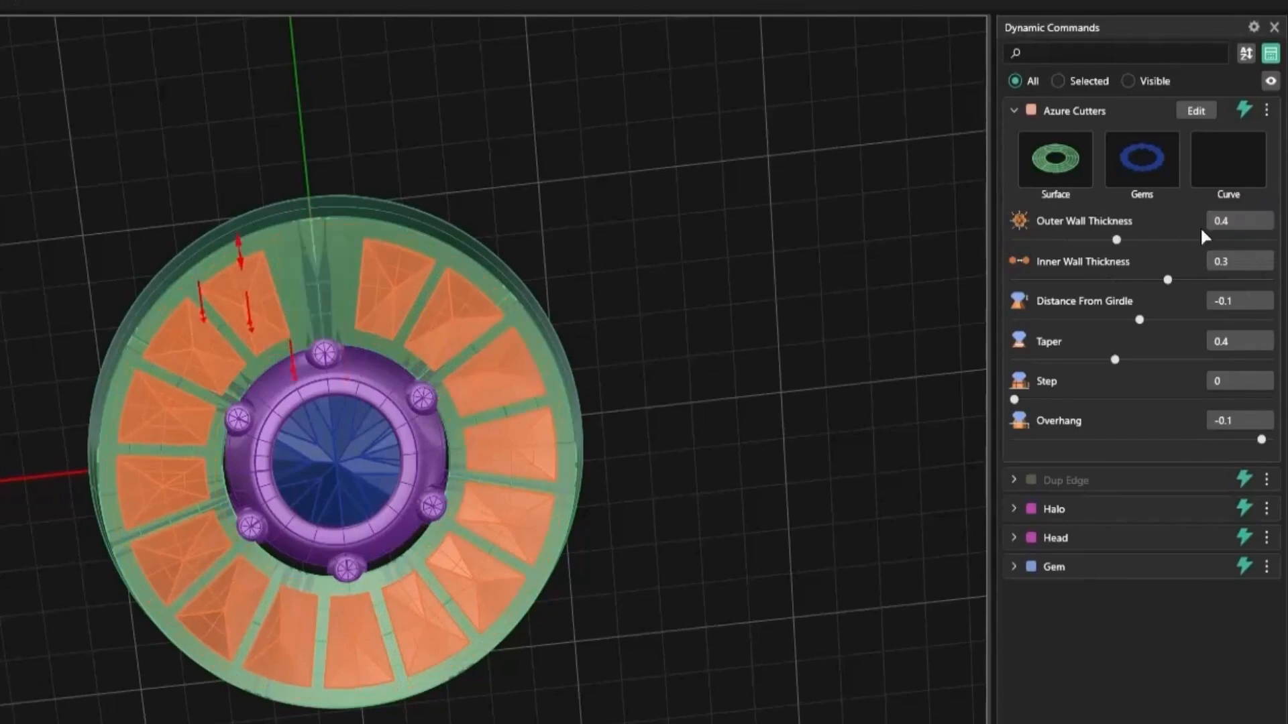
click(1249, 227)
text(.35)
key(Return)
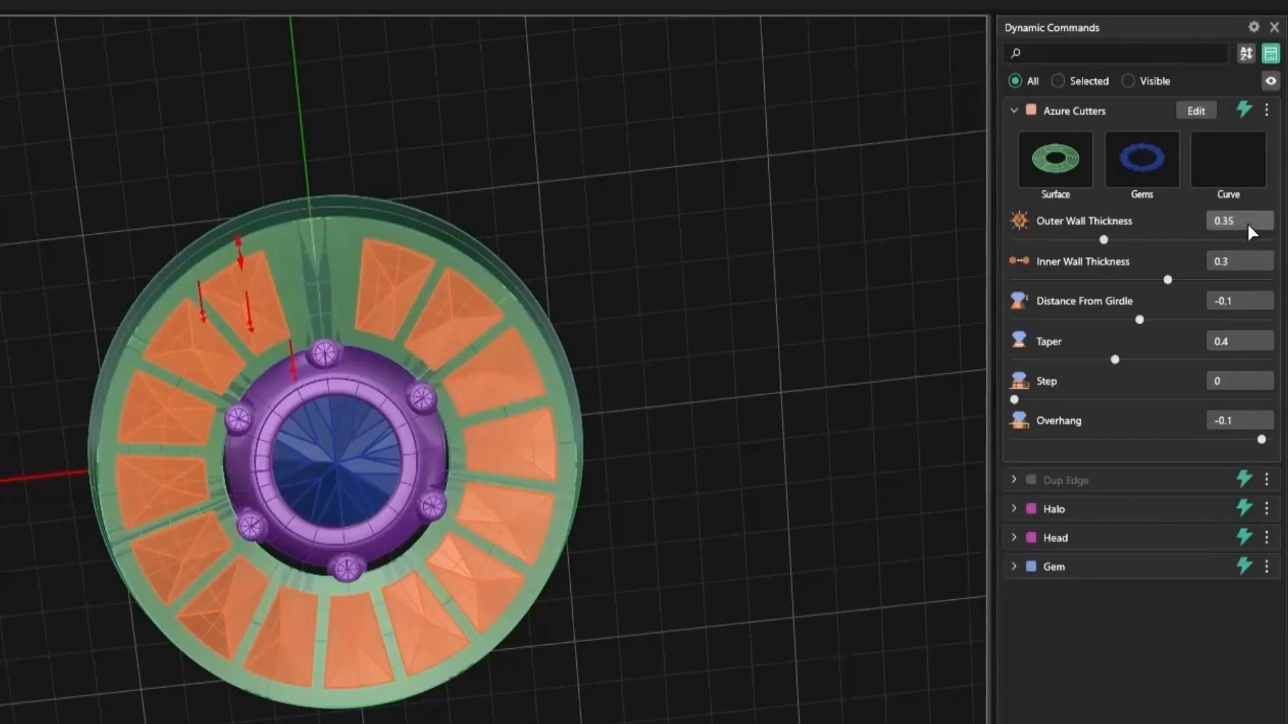
Switch to wireframe display, lower the azure cutters' distance from girdle to -0.5 and accept the cutters
right_drag(163, 474, 532, 563)
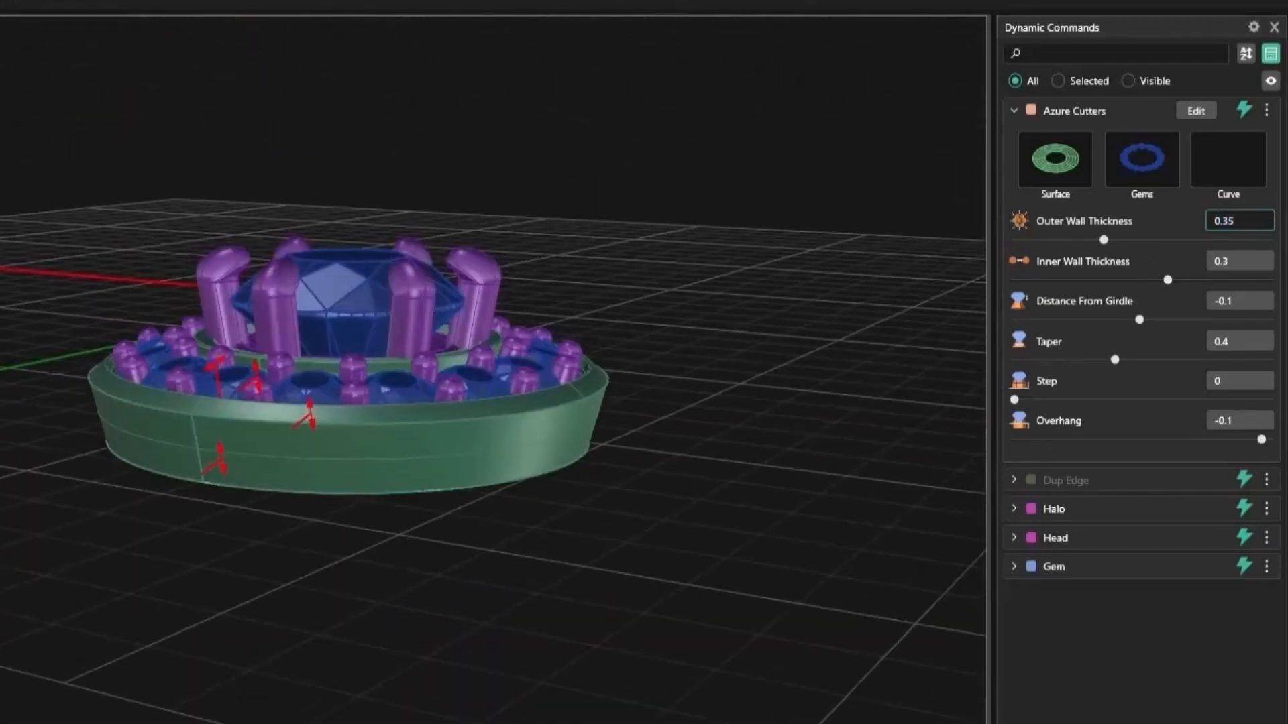
key(ctrl+alt+w)
right_drag(264, 550, 261, 468)
scroll(289, 371, up, 6)
drag(224, 334, 232, 390)
right_drag(285, 560, 286, 525)
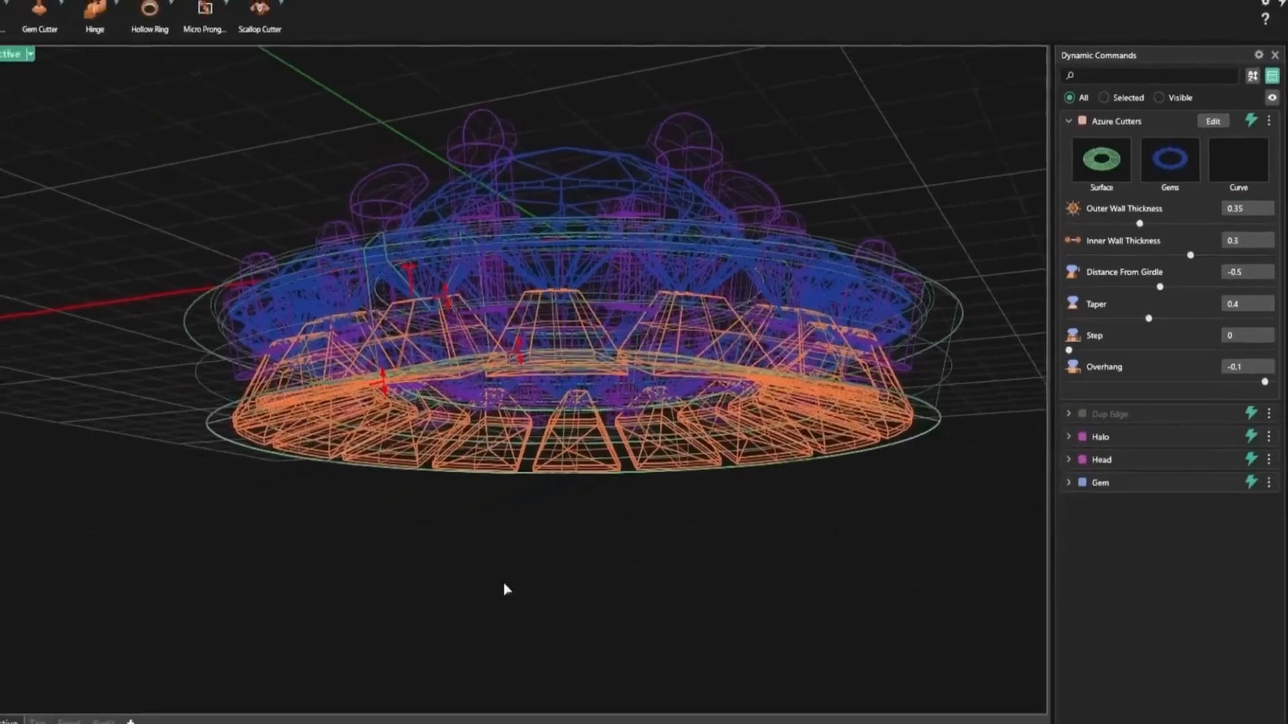
right_drag(443, 628, 503, 443)
key(Return)
Create gem cutters for the clustered halo gems with the Gem Cutter command
scroll(715, 451, up, 4)
right_drag(911, 86, 368, 386)
scroll(368, 386, down, 9)
click(690, 255)
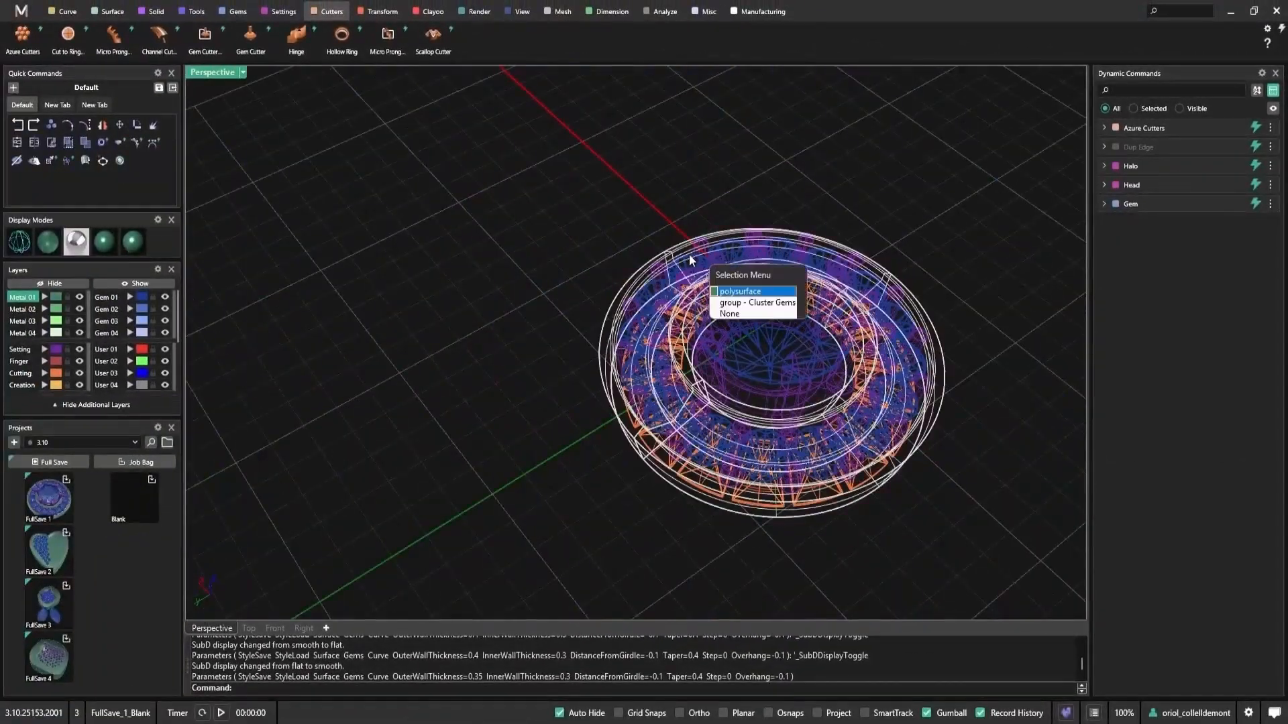
click(745, 299)
click(250, 39)
right_drag(385, 273, 385, 171)
key(Return)
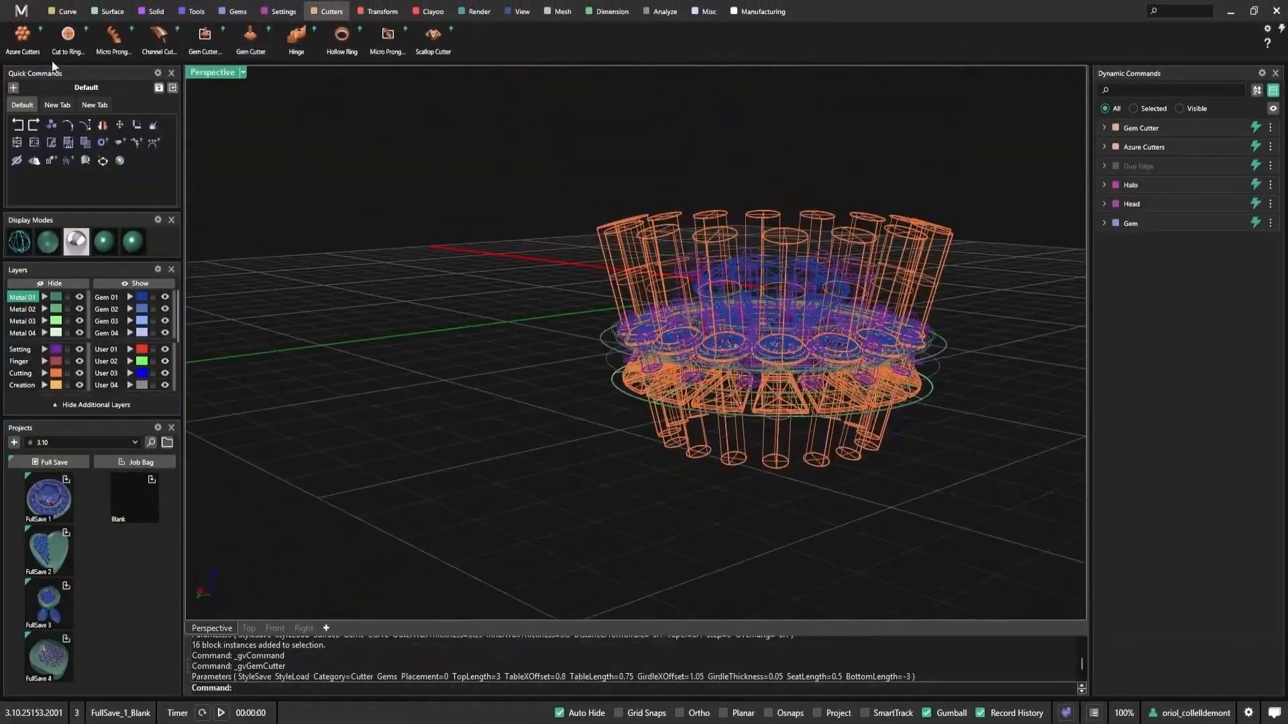
Switch to shaded display and subtract the gem cutters and azure cutters from the halo's metal body with Boolean Difference
click(50, 252)
click(155, 12)
click(67, 39)
click(662, 402)
key(Return)
click(656, 308)
key(Return)
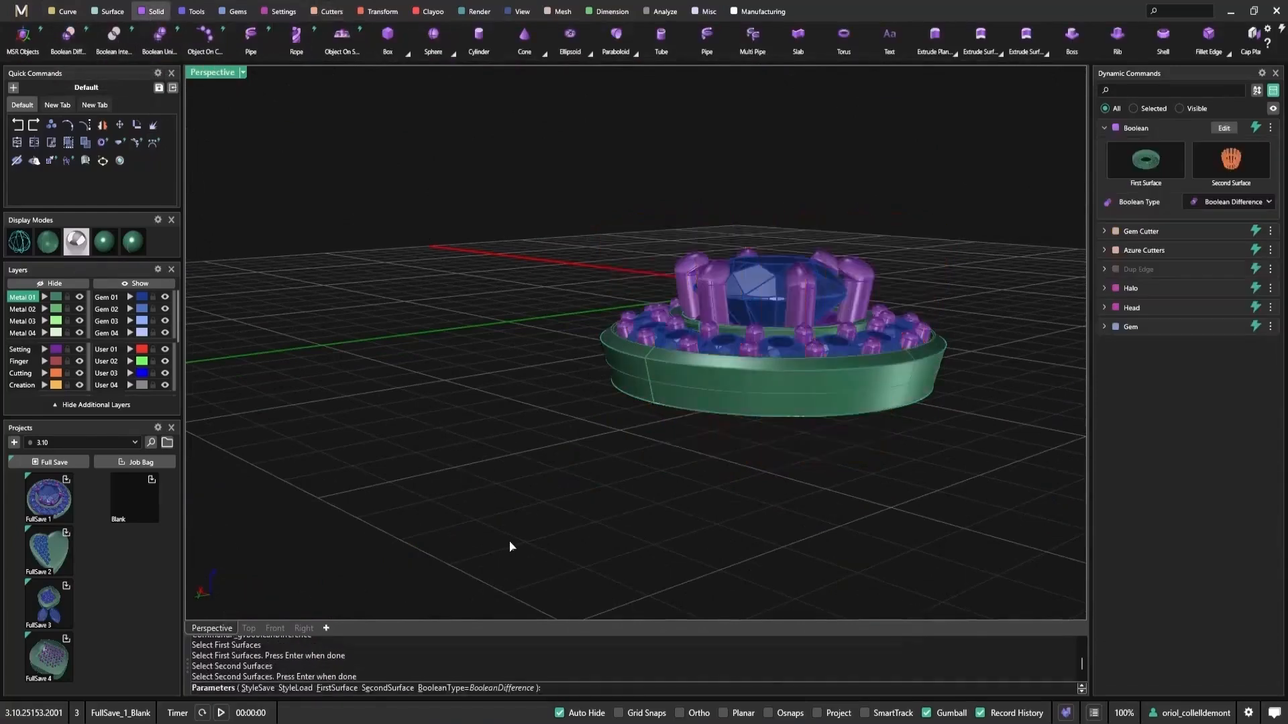
right_drag(510, 547, 517, 452)
key(Return)
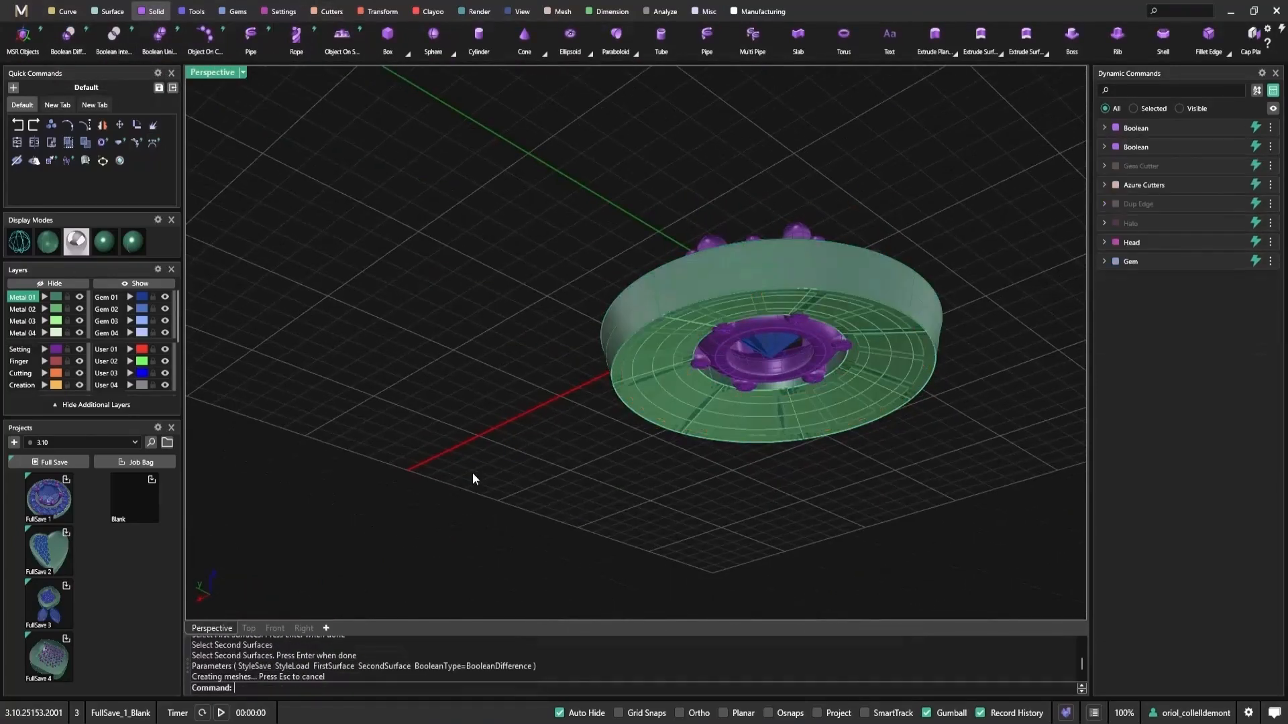
Hide the Metal 02 layer to inspect the azures cut into the halo's underside
click(79, 309)
right_drag(566, 446, 551, 575)
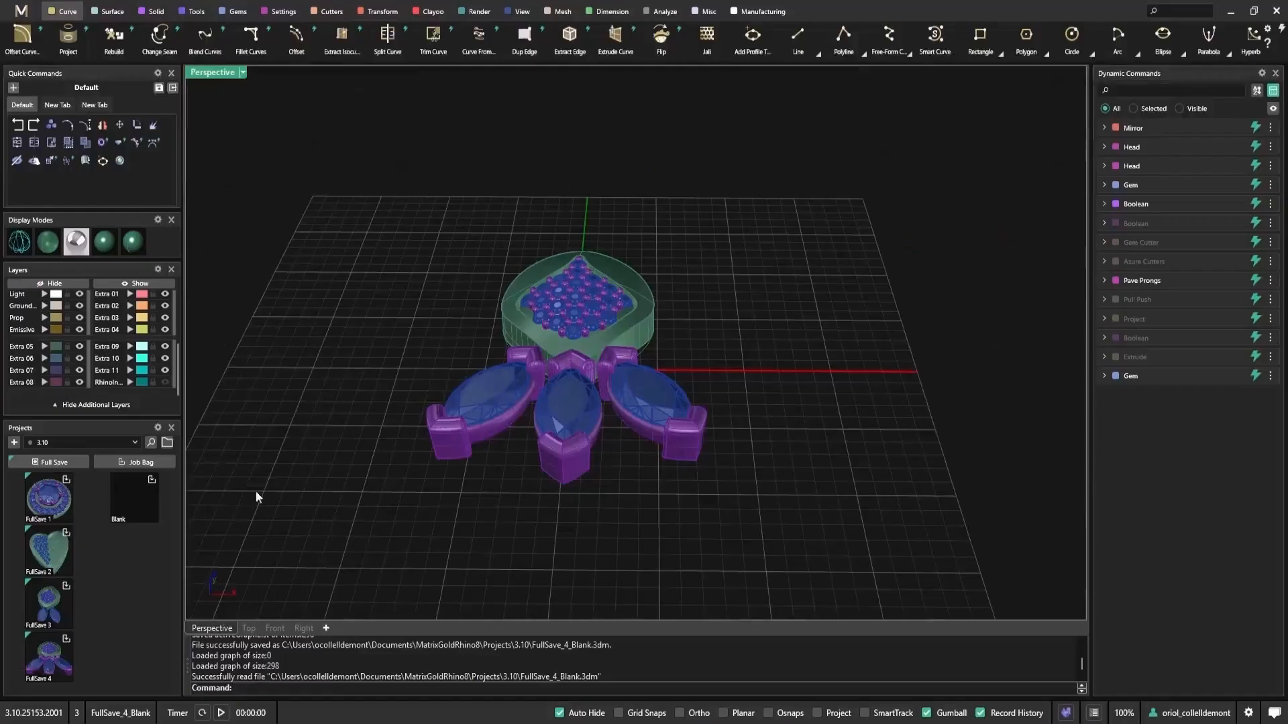
Move the three marquise gems and their heads along the Y axis, away from the pear-shaped pavé piece
right_drag(262, 495, 738, 436)
drag(813, 349, 457, 530)
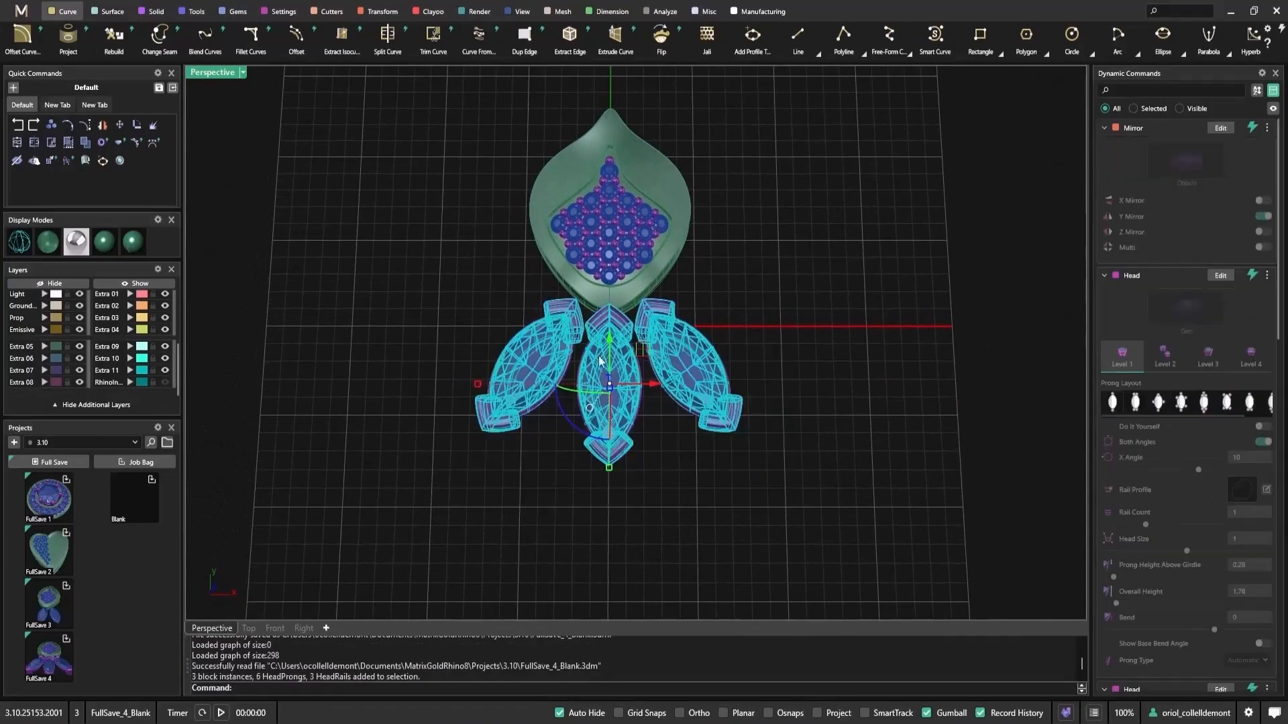
drag(610, 338, 610, 402)
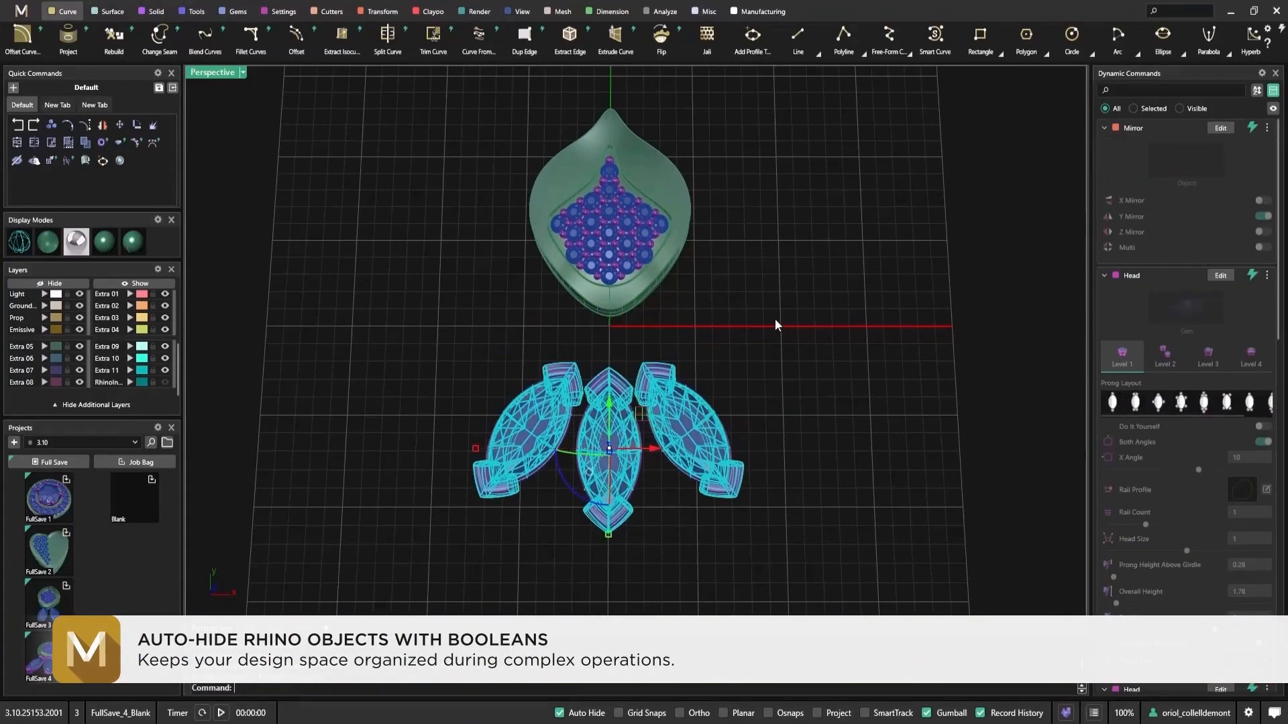
right_drag(778, 314, 760, 337)
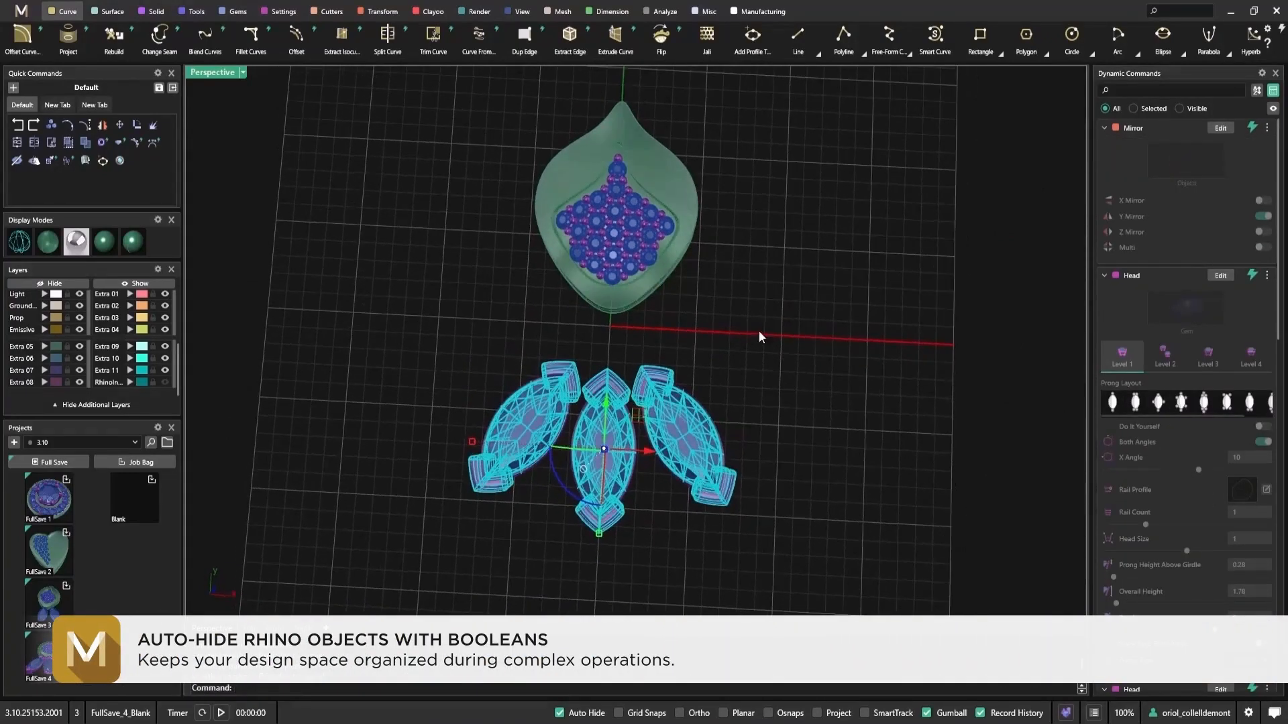
Create a small torus with a main radius of about 1.5 mm just below the pear-shaped piece's rounded end
click(156, 12)
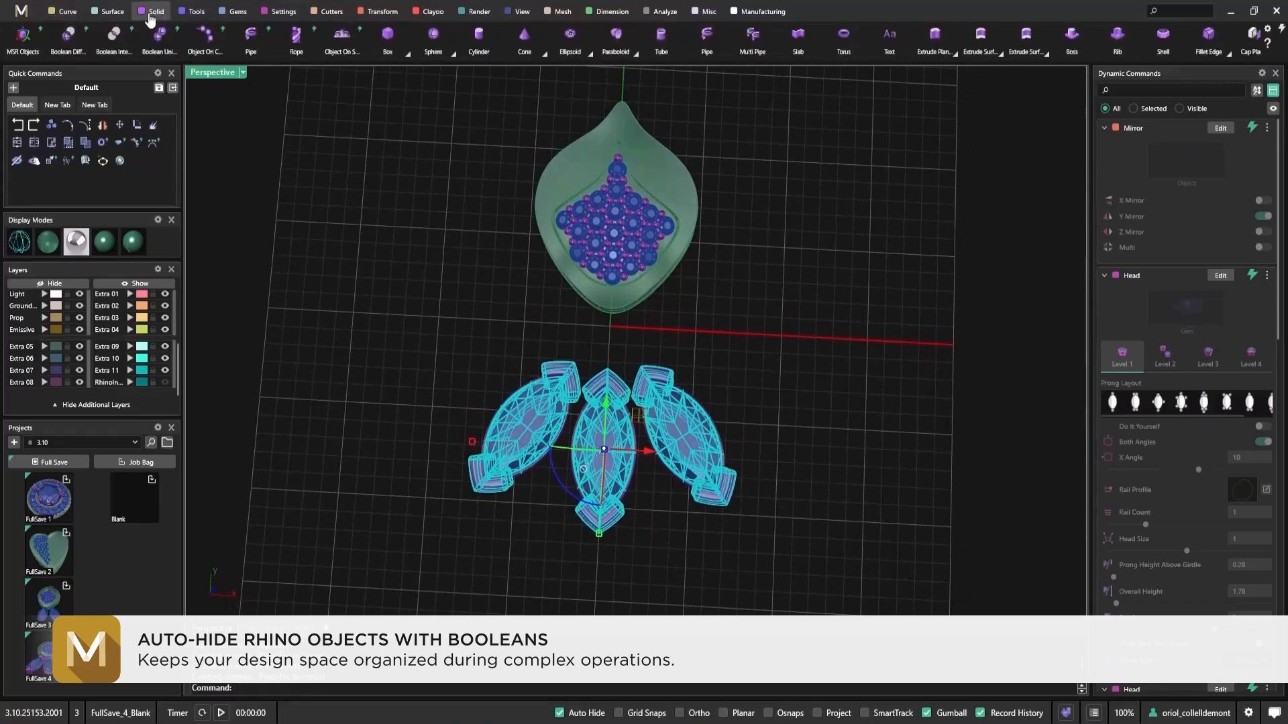
click(844, 37)
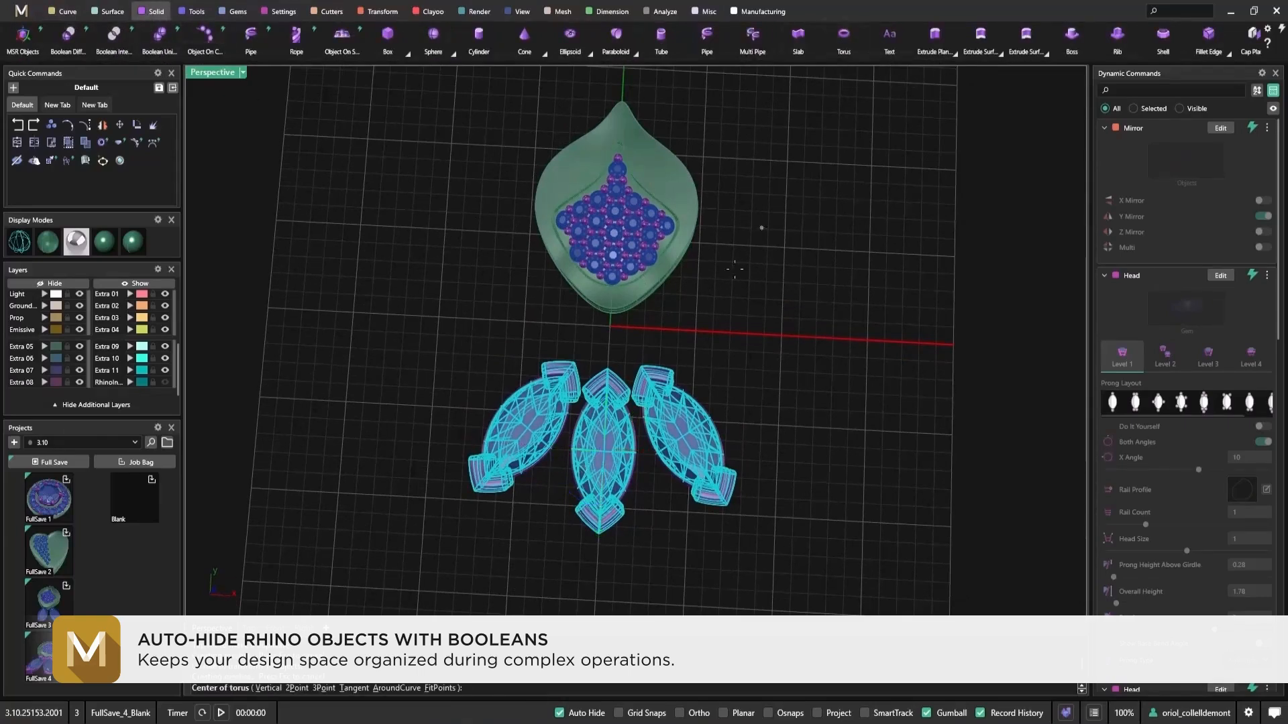
click(610, 334)
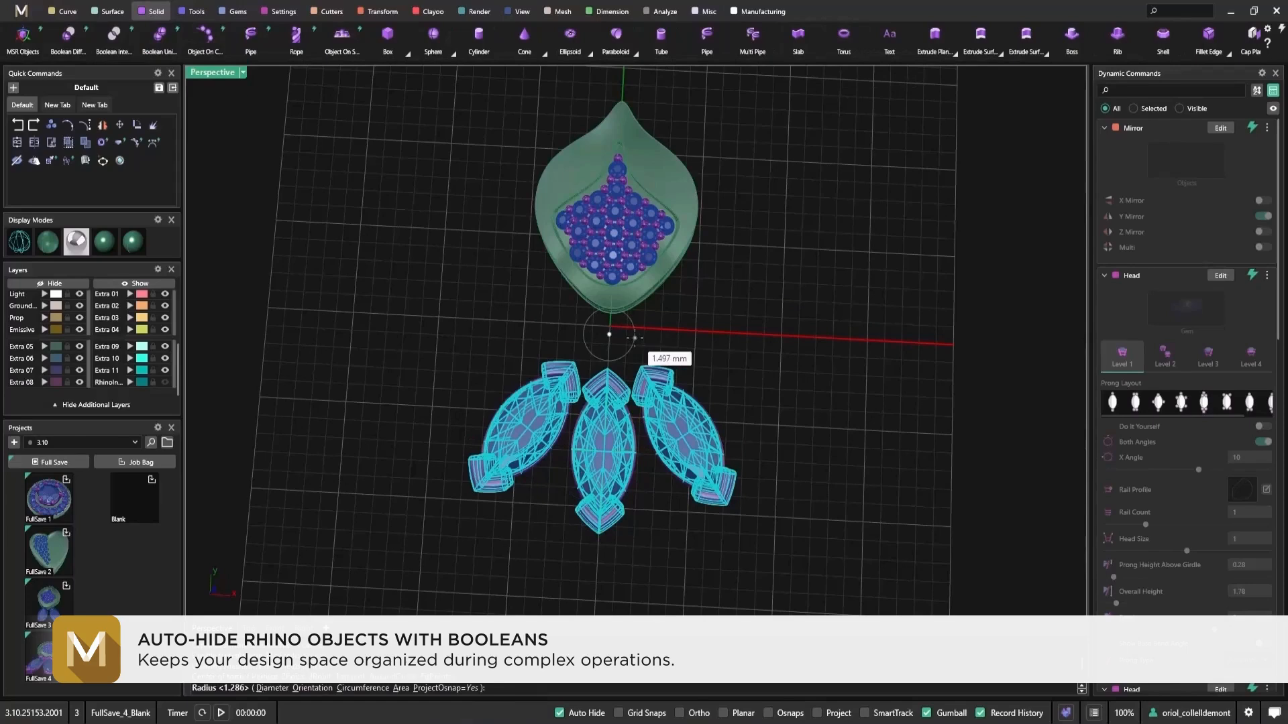
click(634, 335)
click(628, 335)
Move the torus along the Y axis so it overlaps the rounded end of the pear-shaped body
right_drag(718, 345, 648, 280)
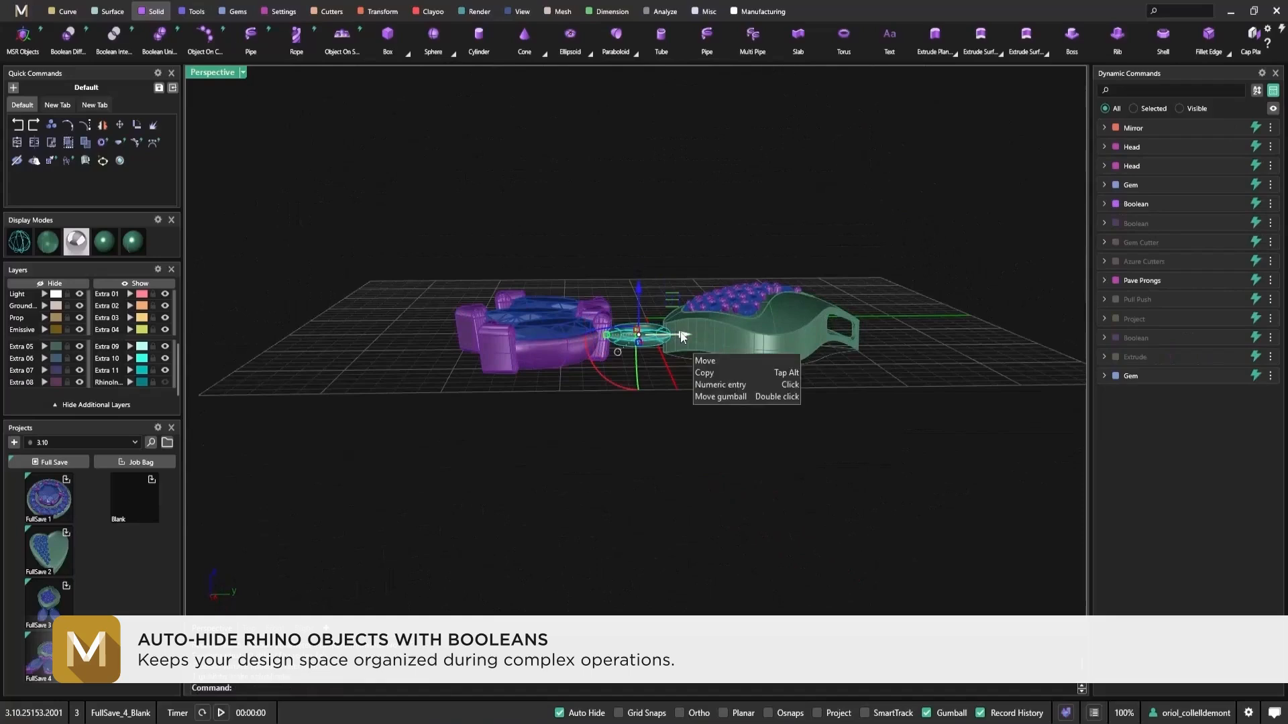
drag(679, 339, 698, 338)
right_drag(676, 374, 819, 469)
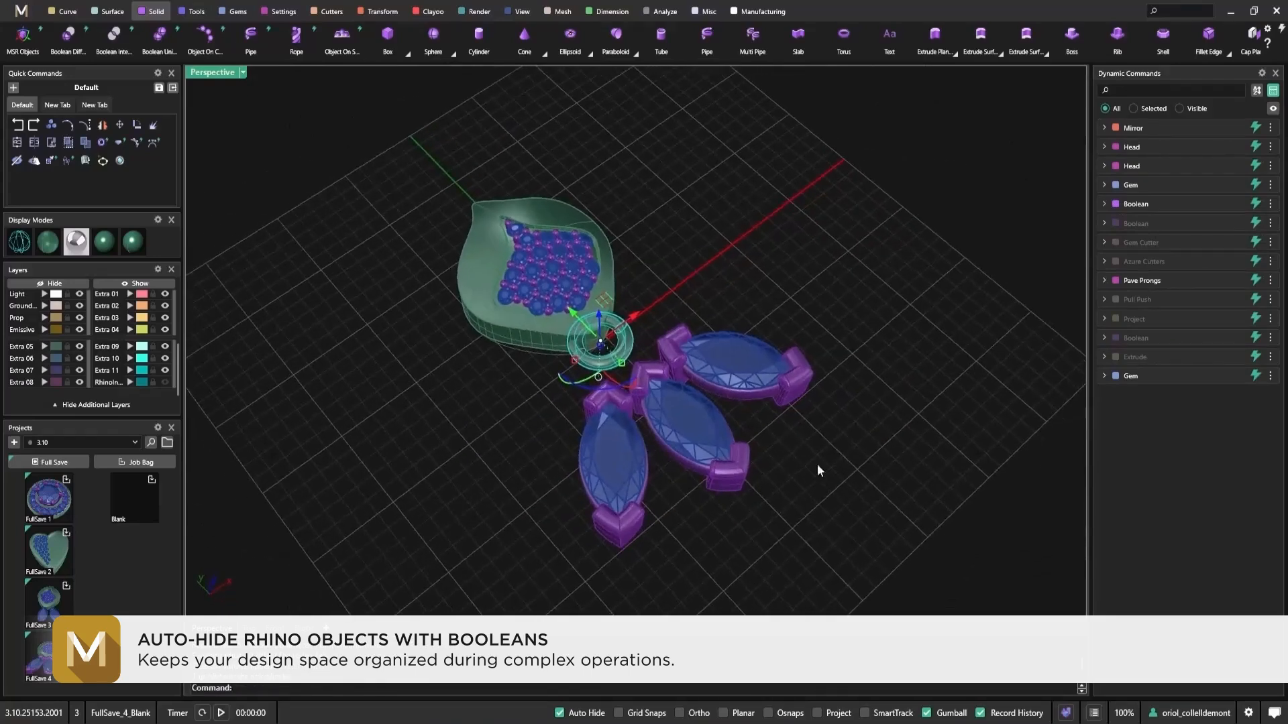
Subtract the torus from the pear-shaped metal body with Boolean Difference
click(75, 45)
right_drag(377, 387, 443, 361)
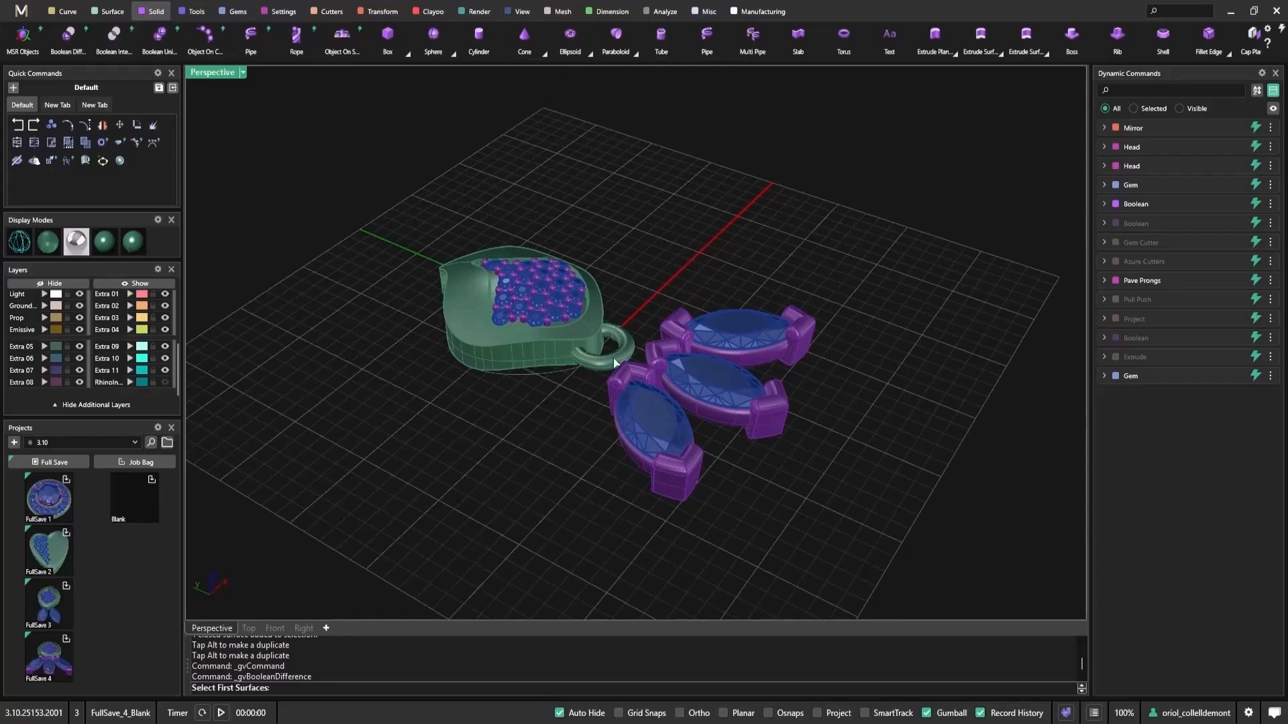
mouse_move(535, 382)
right_down()
mouse_move(555, 420)
mouse_move(590, 383)
mouse_move(516, 393)
right_up()
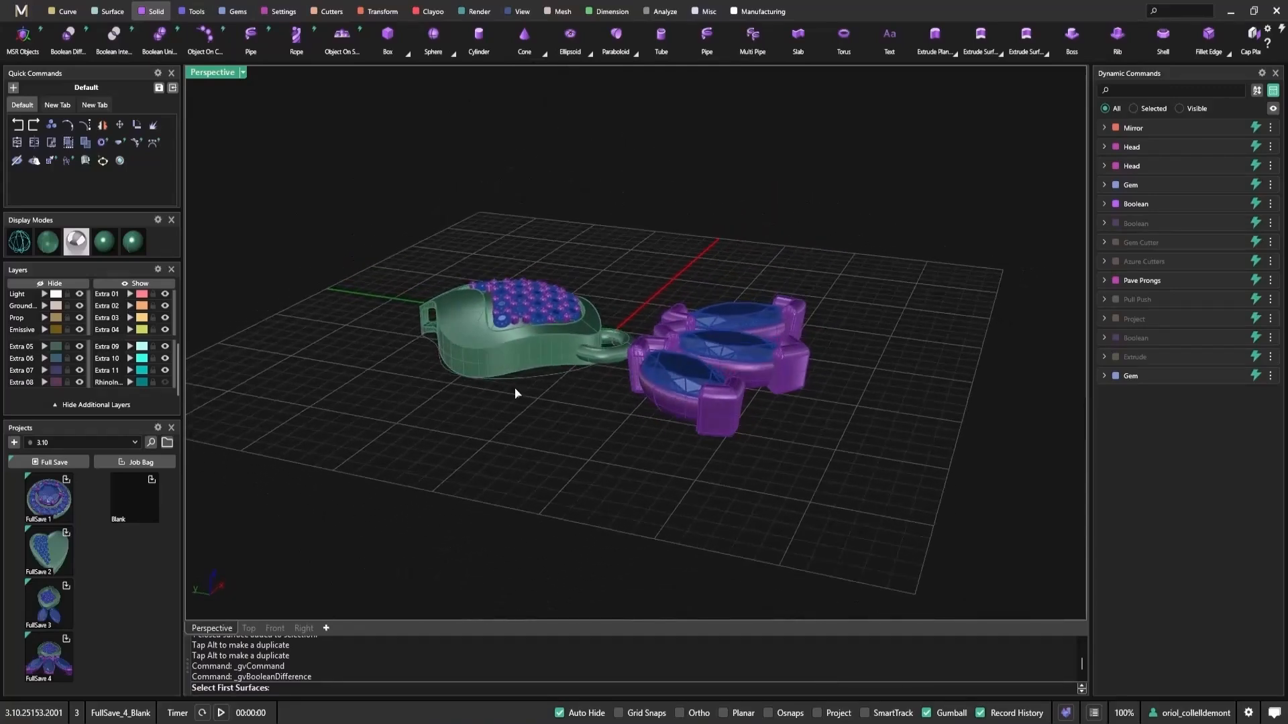
click(544, 362)
right_click(564, 435)
click(611, 363)
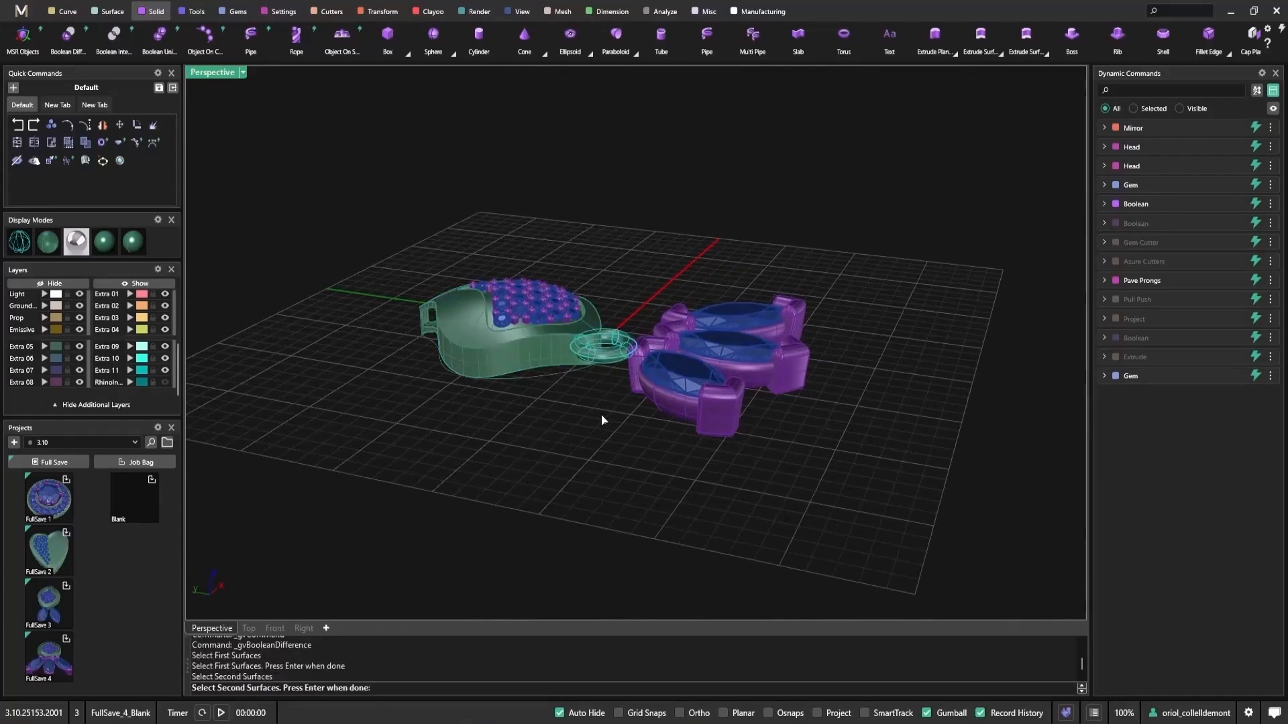
right_click(604, 422)
right_drag(690, 460, 617, 516)
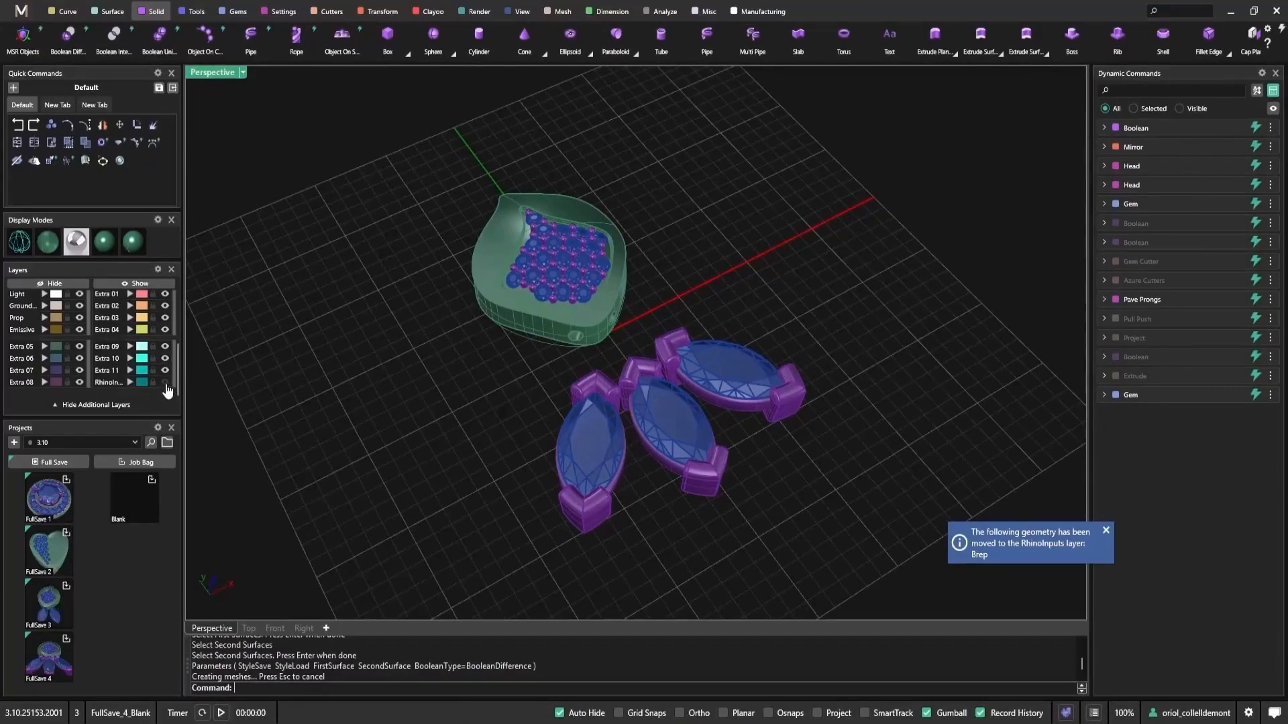
Show the RhinoInputs layer and move the torus slightly along the Y axis to adjust the cut
click(165, 382)
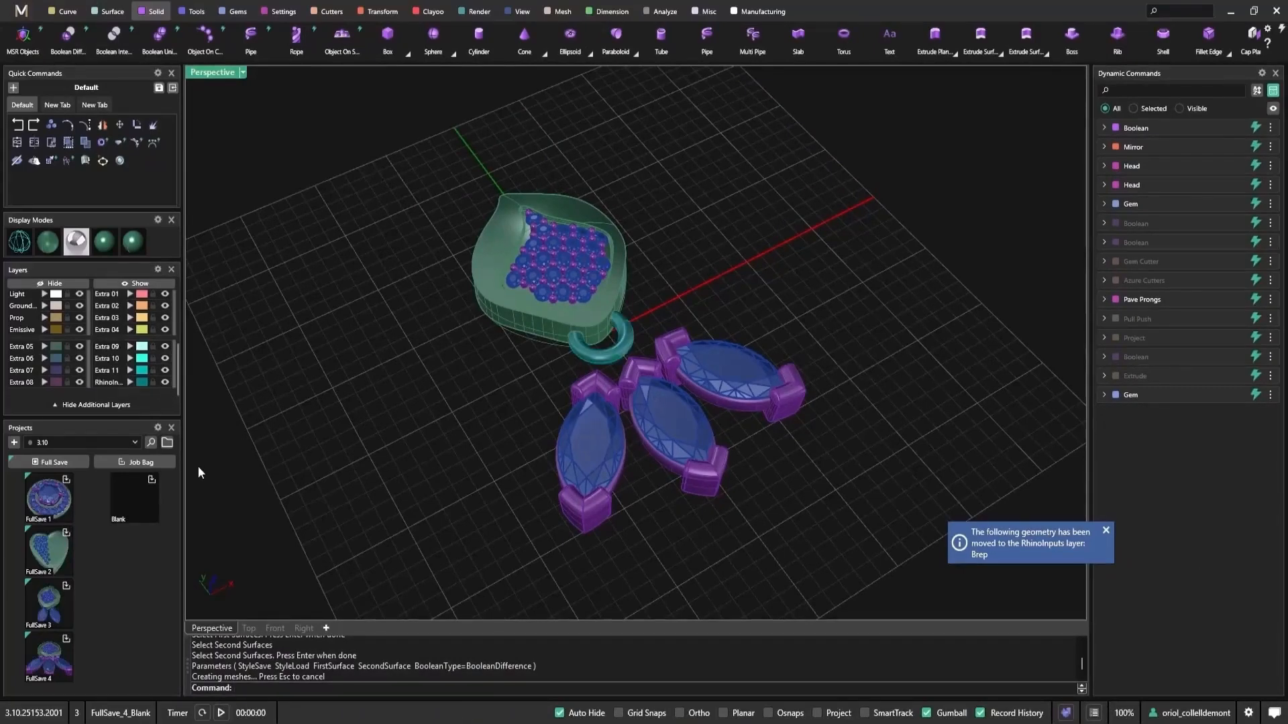
right_drag(608, 362, 601, 437)
click(625, 369)
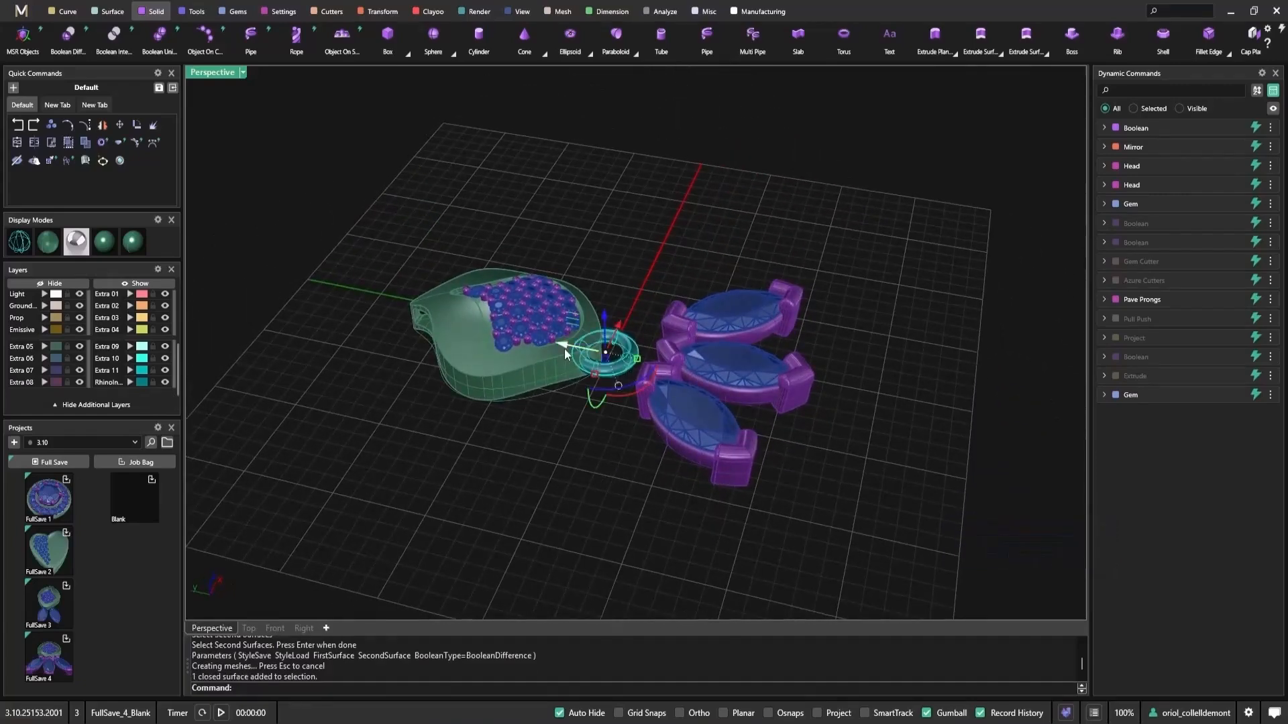
drag(565, 349, 570, 350)
Hide the RhinoInputs layer and examine the torus cut in the pear-shaped body
right_drag(605, 457, 512, 481)
click(597, 387)
click(165, 383)
right_drag(598, 331, 534, 367)
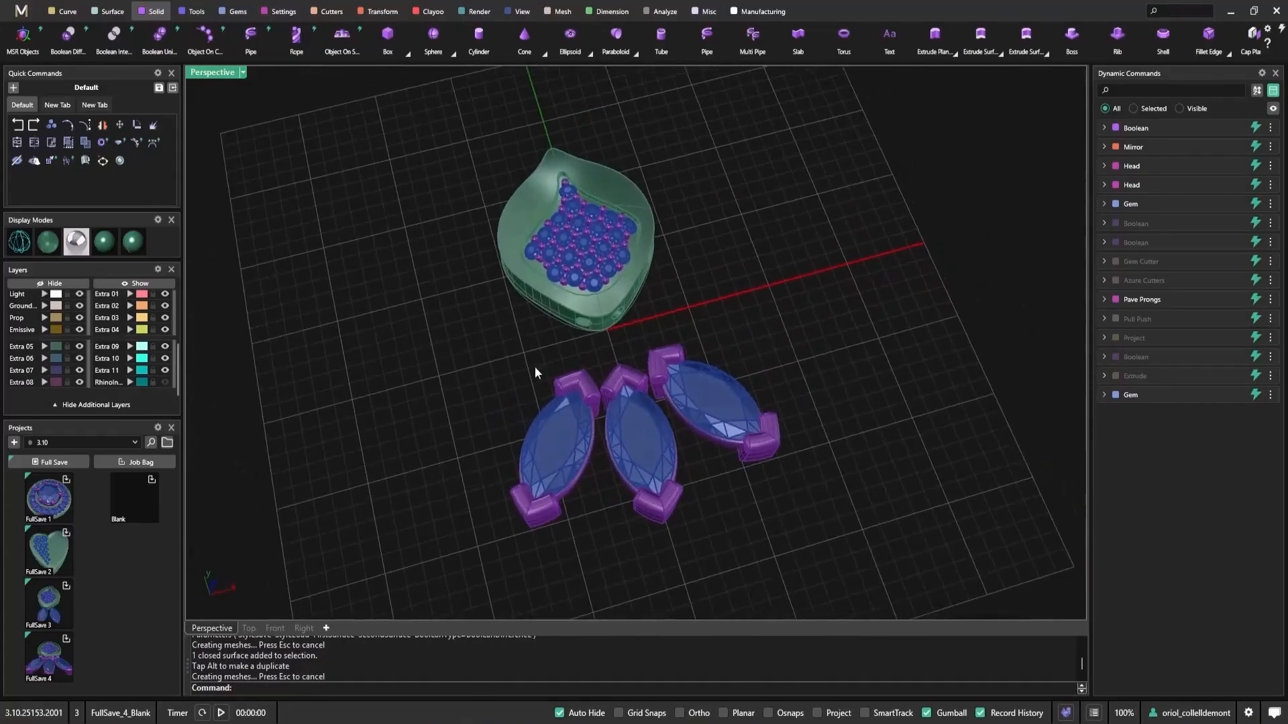
Show the RhinoInputs layer again and reassign the torus to the Metal 01 layer
click(165, 383)
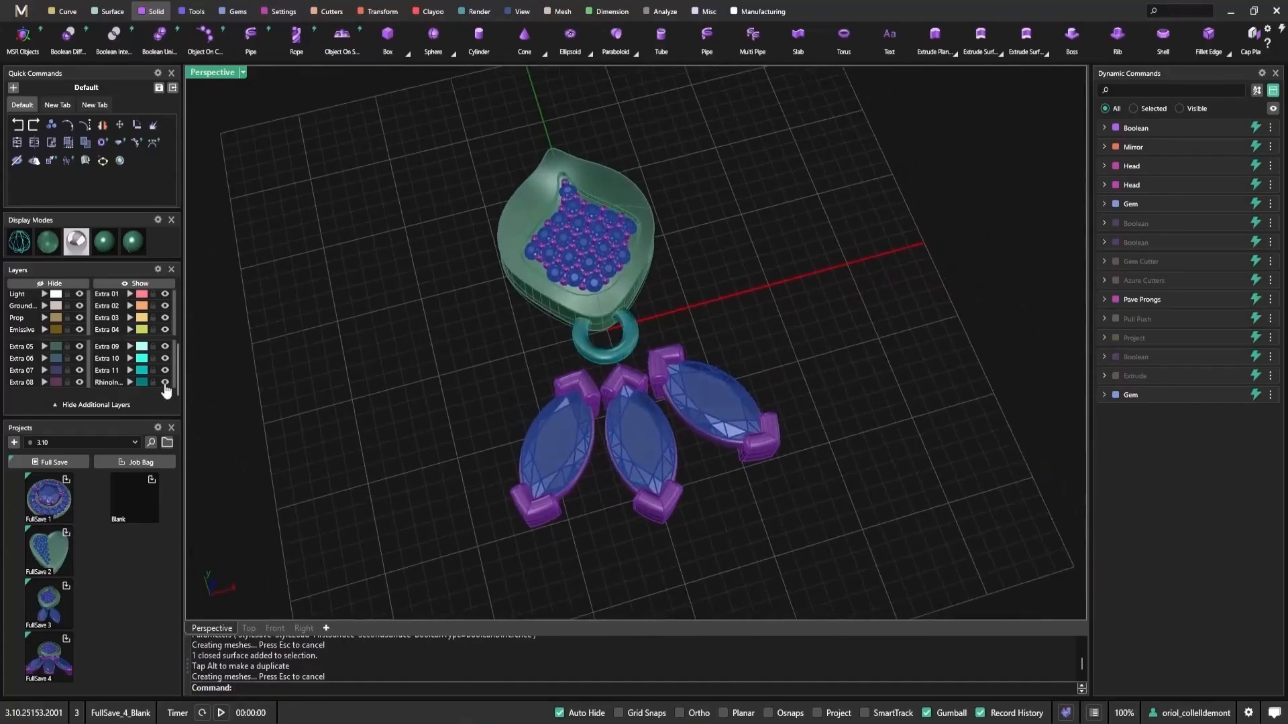
click(599, 360)
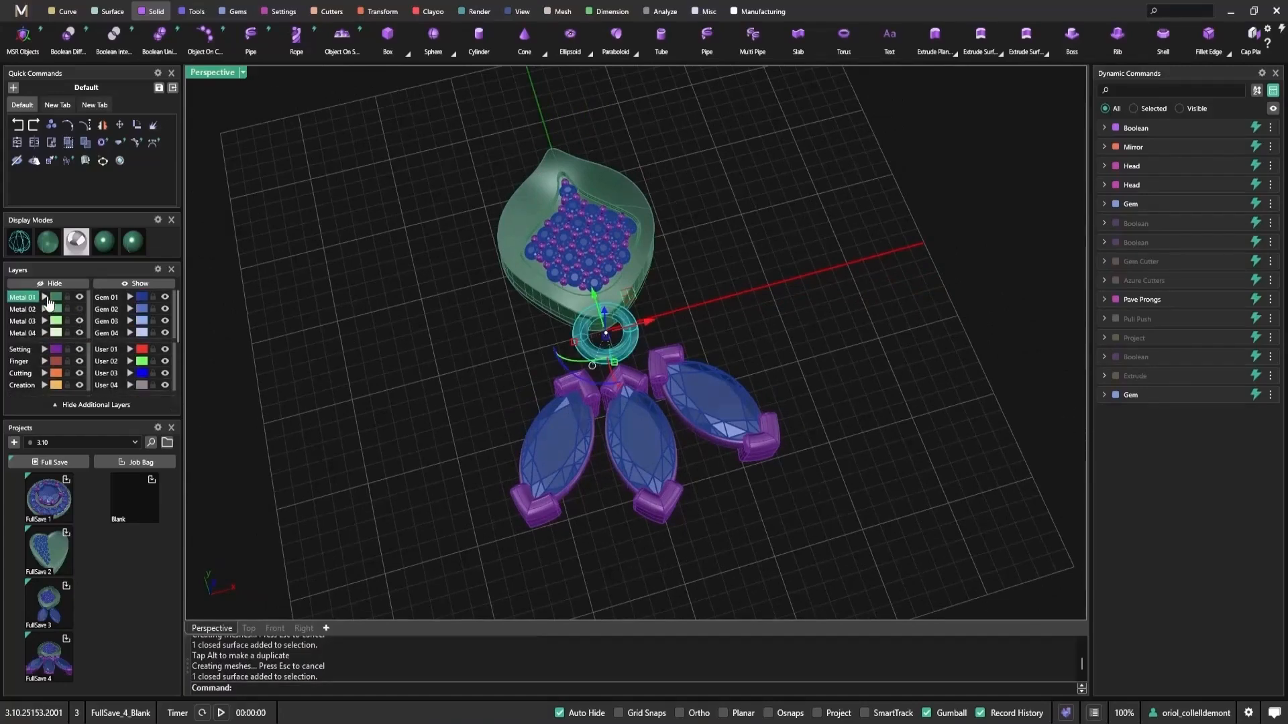
click(46, 297)
click(444, 380)
right_drag(444, 380, 566, 370)
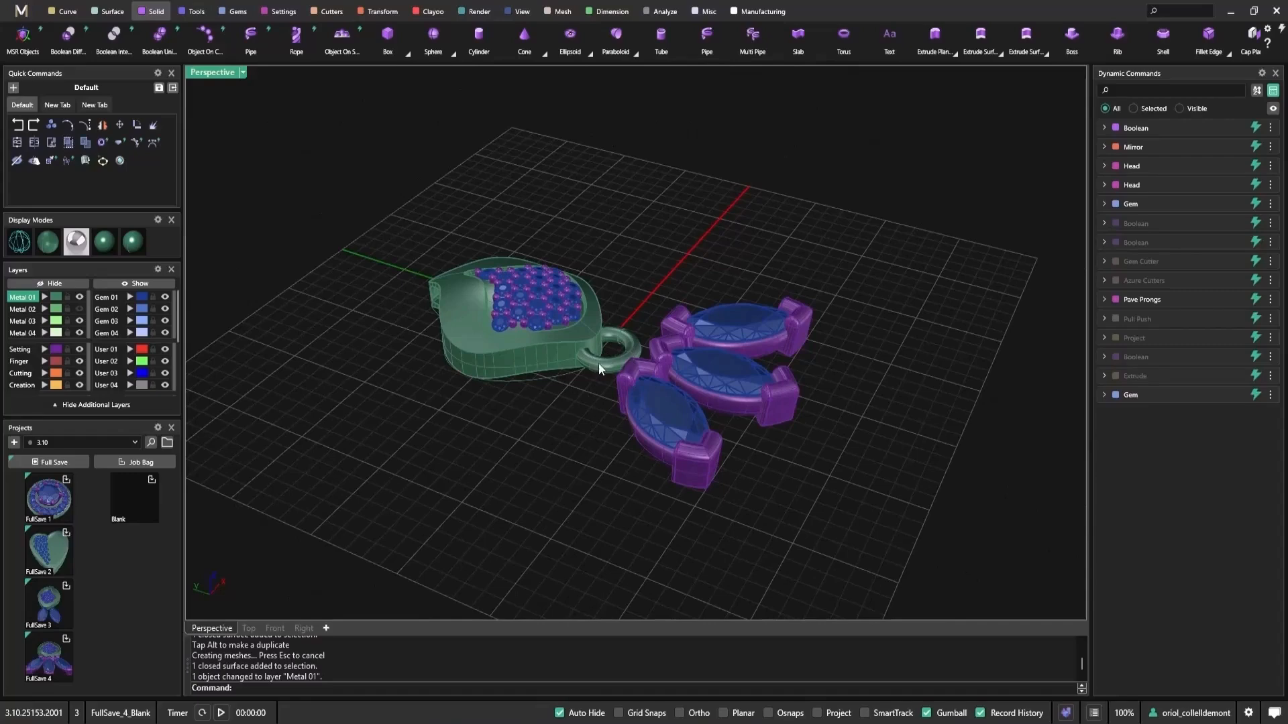
right_click(588, 426)
key(Escape)
right_drag(576, 413, 626, 331)
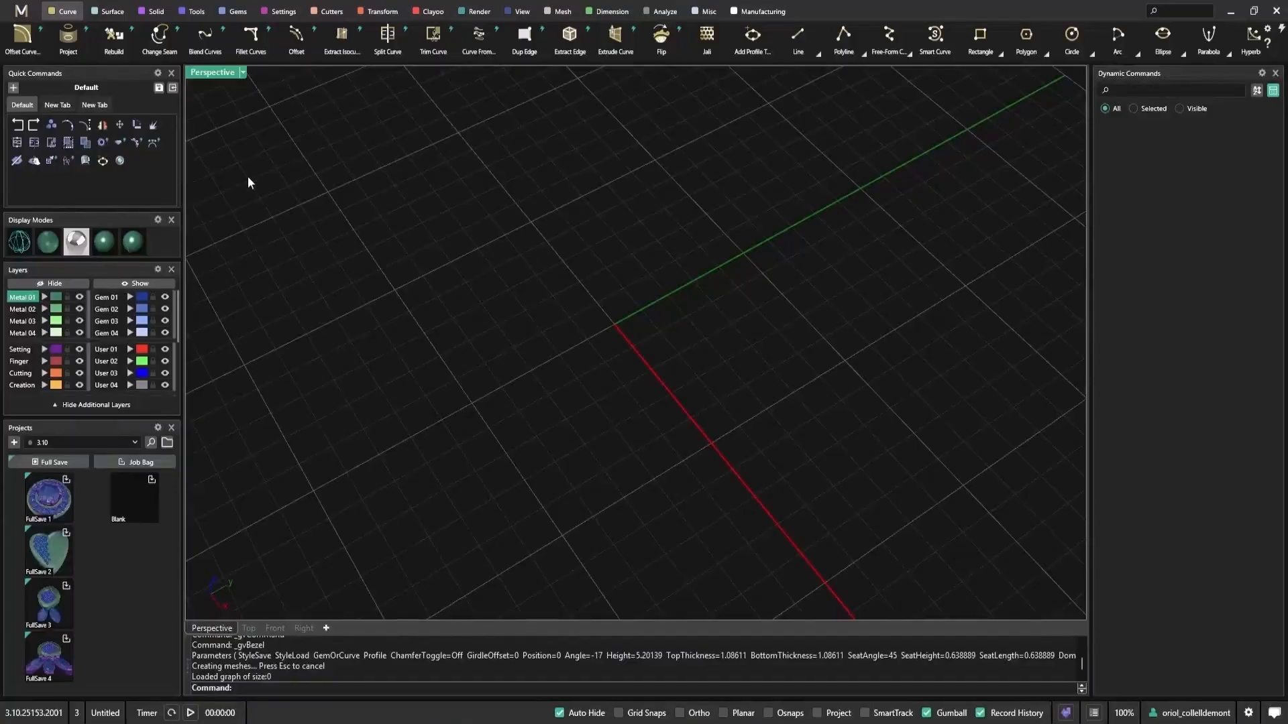
Create a pear-shaped gem with the Diamond cut at the origin using the Gem command
click(233, 12)
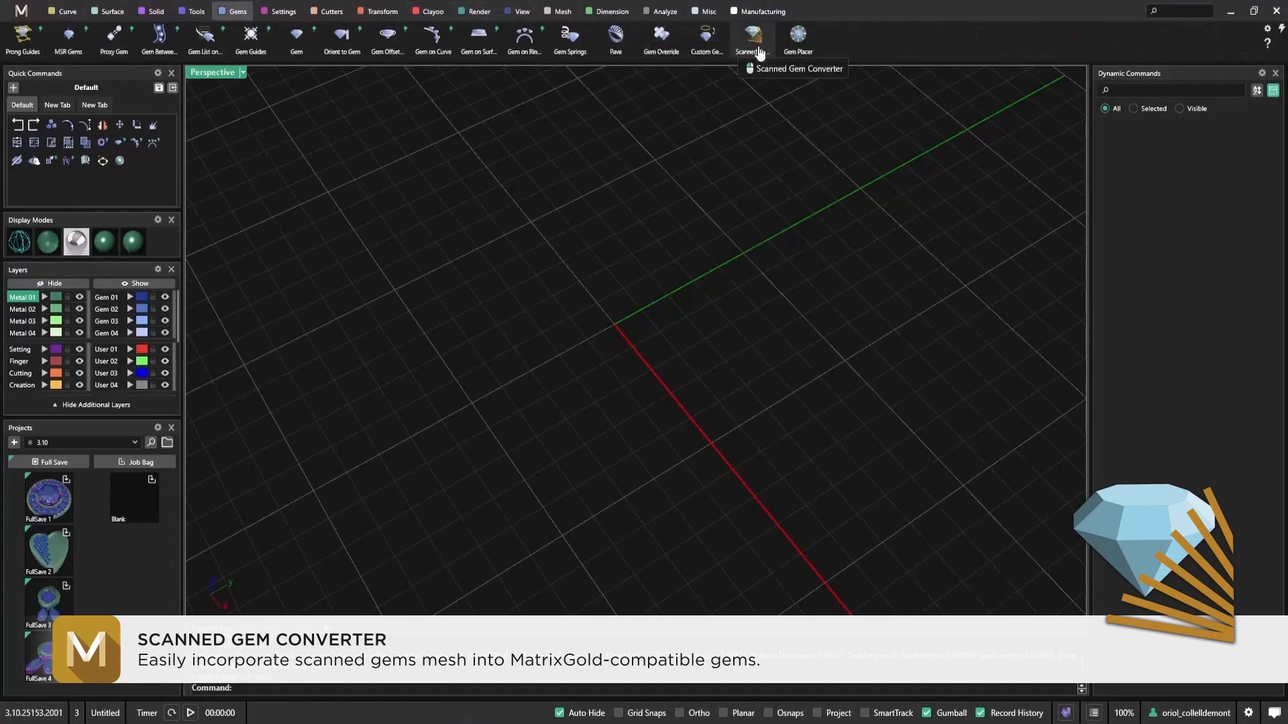
click(297, 34)
click(1218, 175)
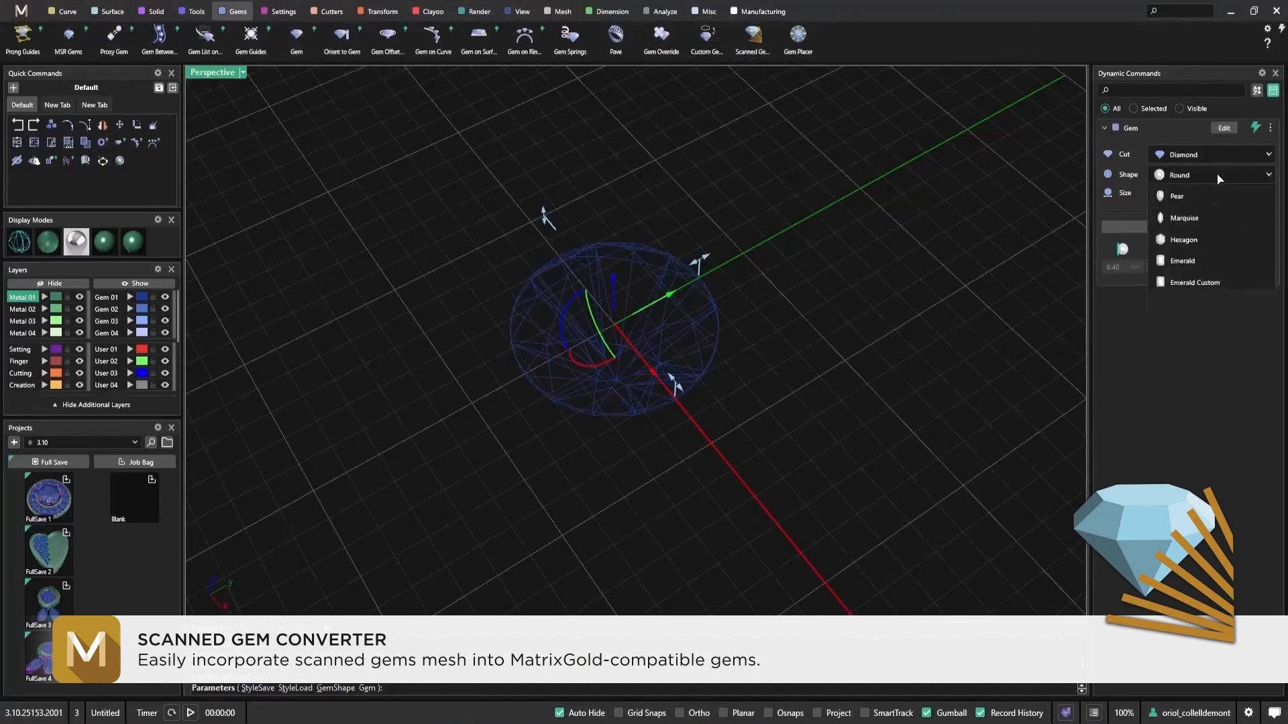
click(1184, 306)
right_click(938, 330)
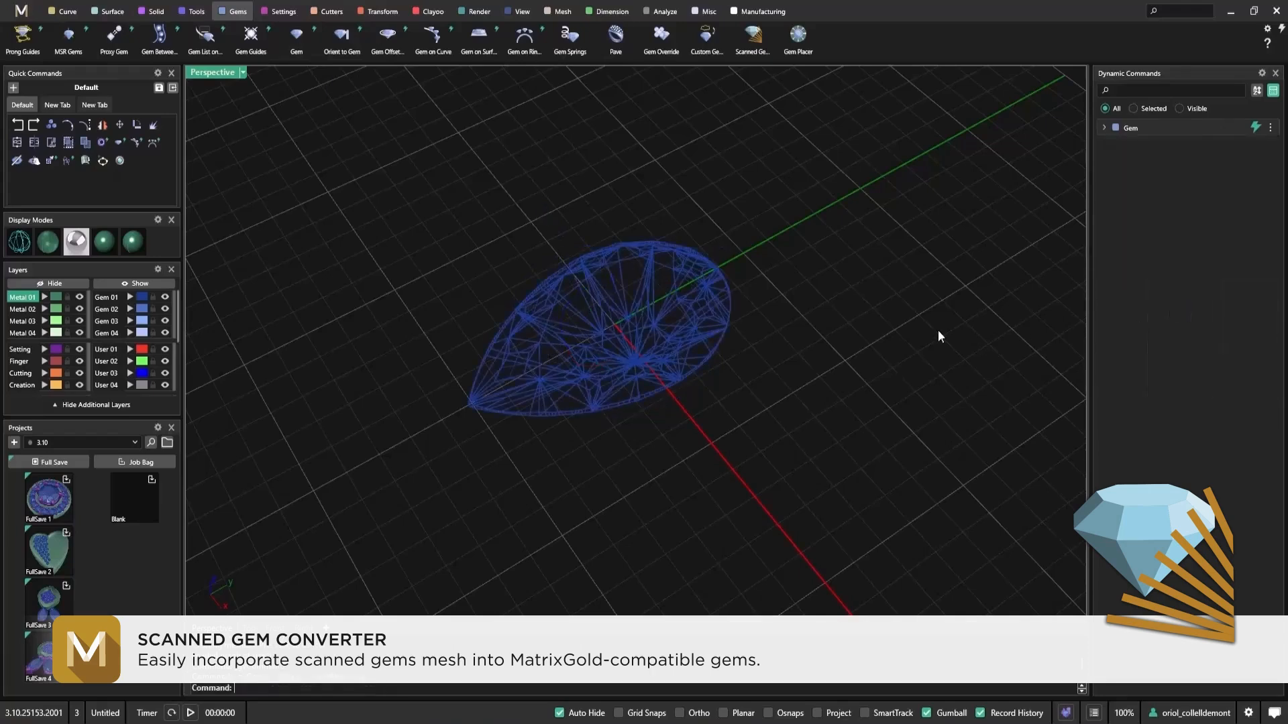
Convert the pear gem to a mesh with the Mesh command and delete the original gem
click(685, 329)
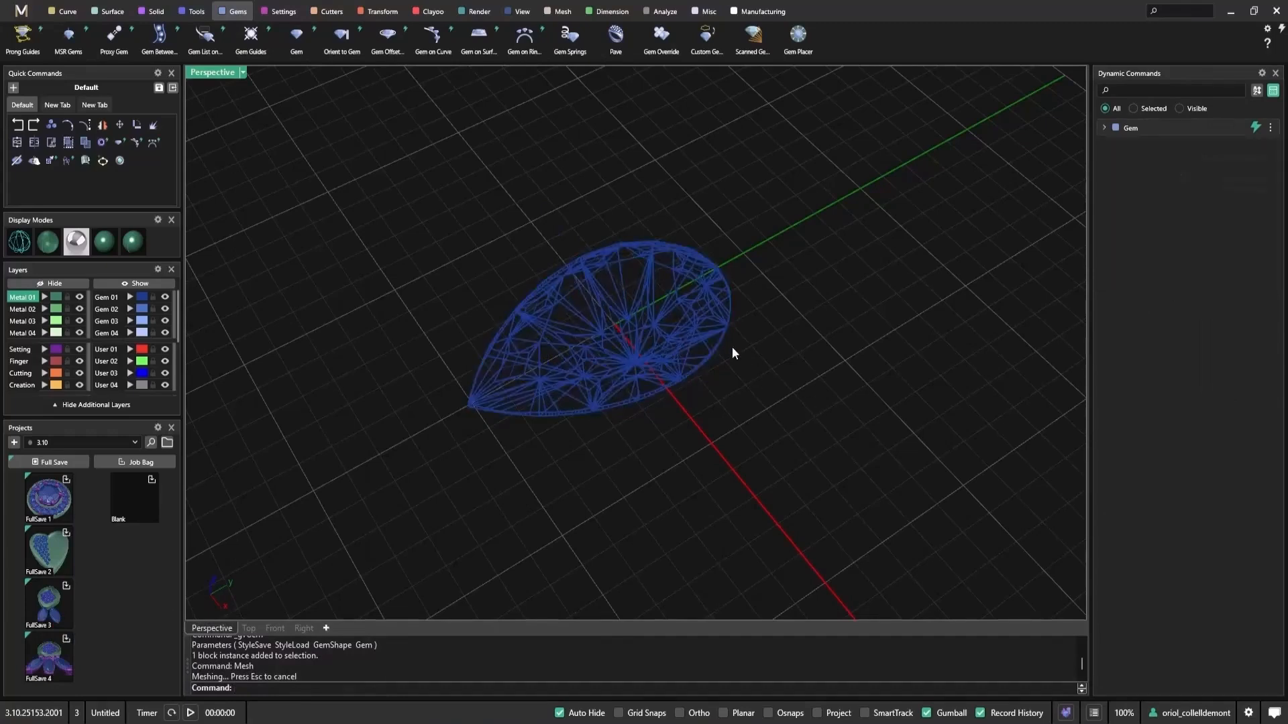
click(730, 345)
click(773, 378)
key(Delete)
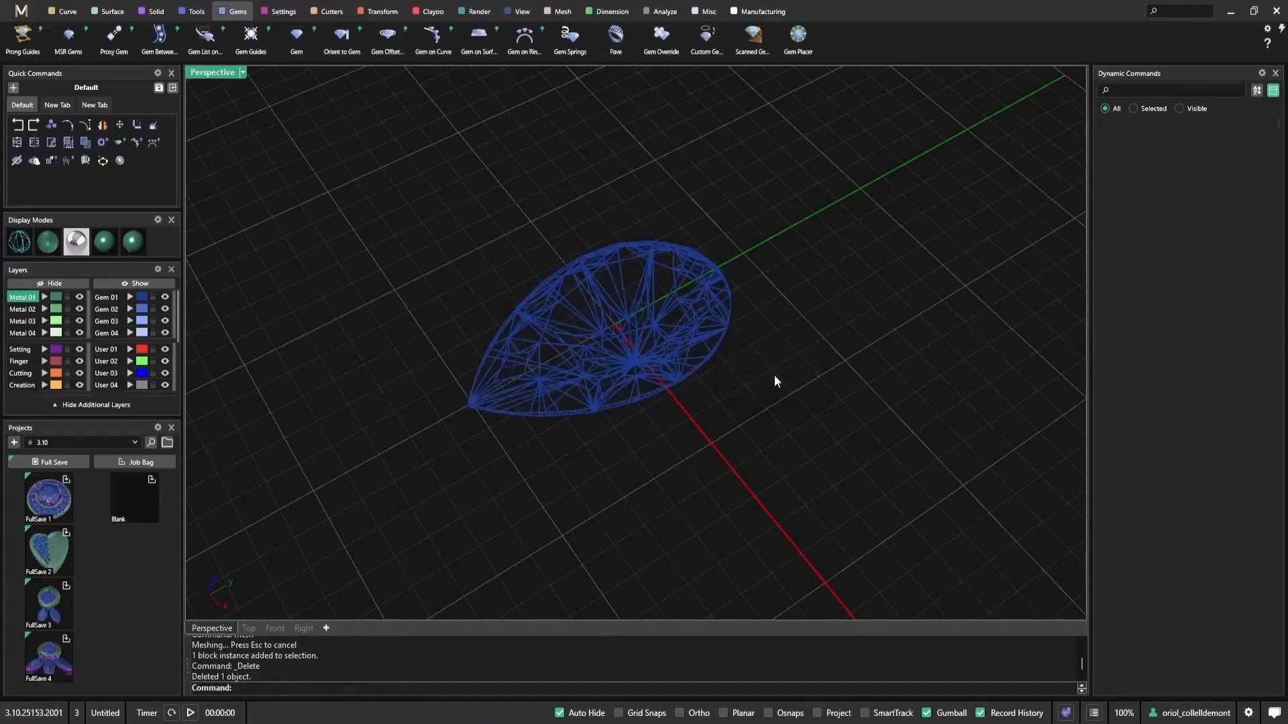
Run Scanned Gem Converter on the pear mesh with GemShapeTemplate set to Pear and ShowTemplateGem on
click(750, 353)
right_drag(771, 437, 716, 424)
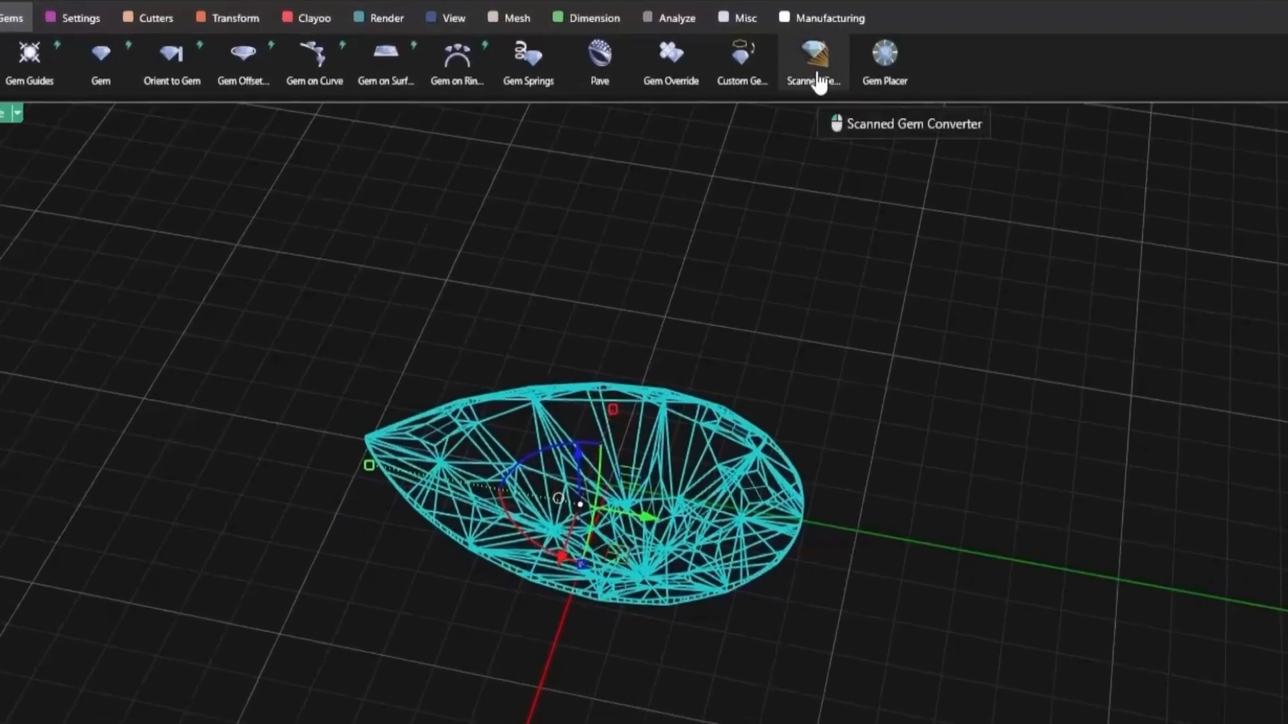
click(753, 35)
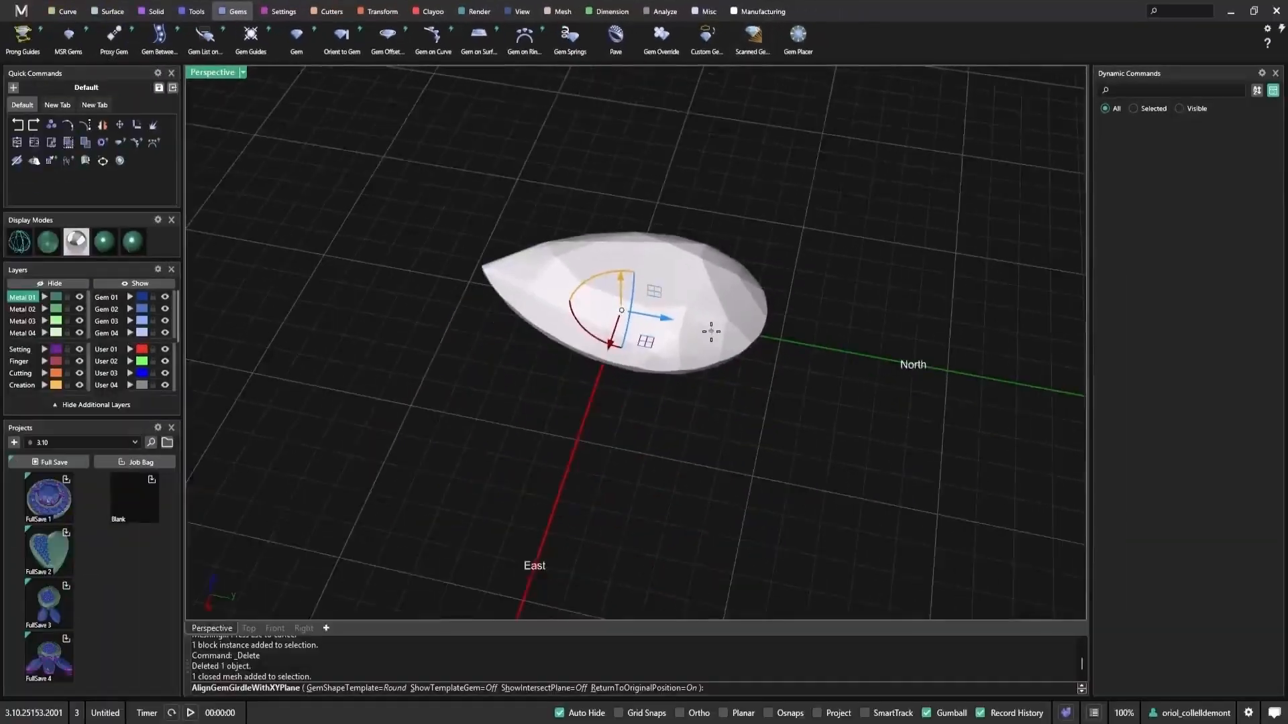
right_drag(711, 331, 574, 390)
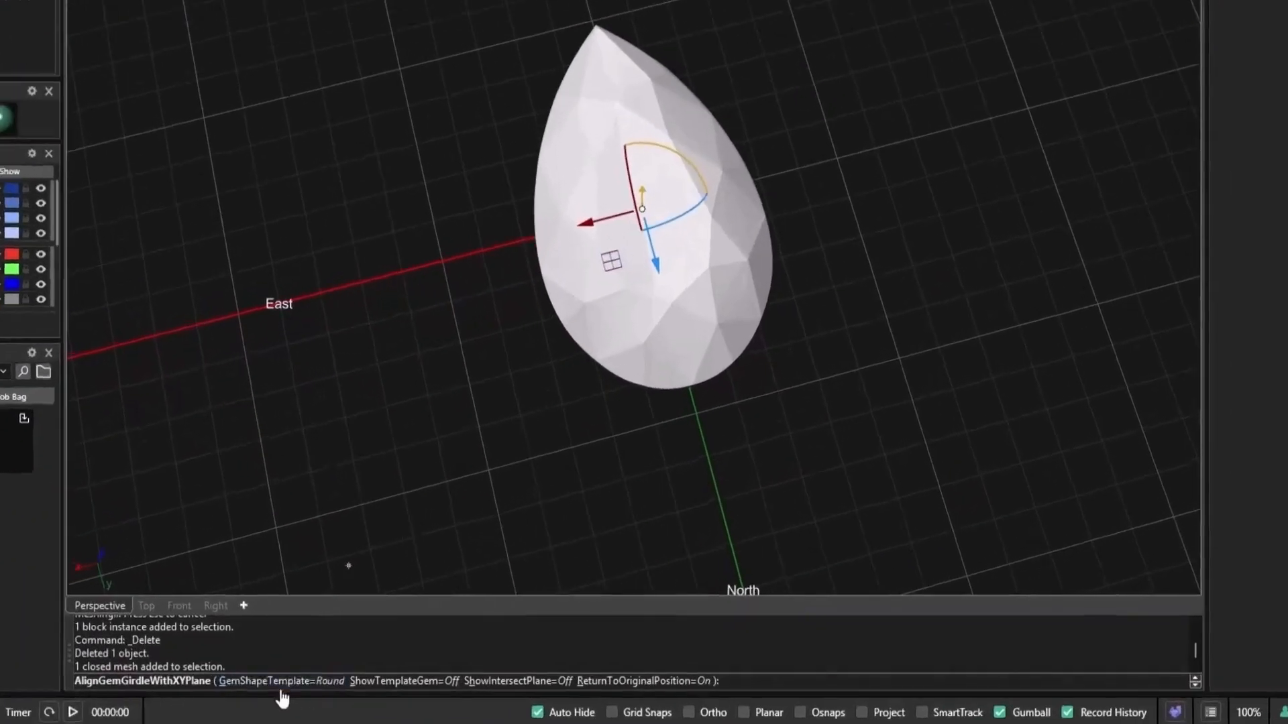
click(371, 688)
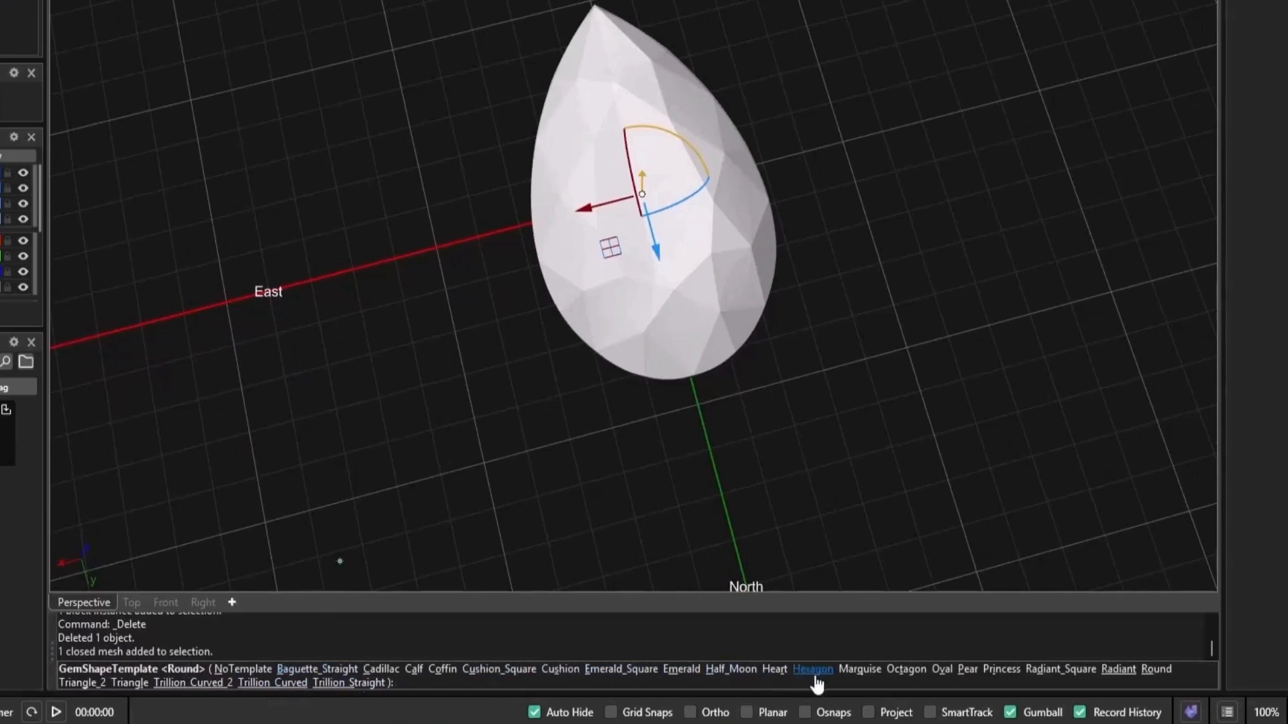
click(964, 670)
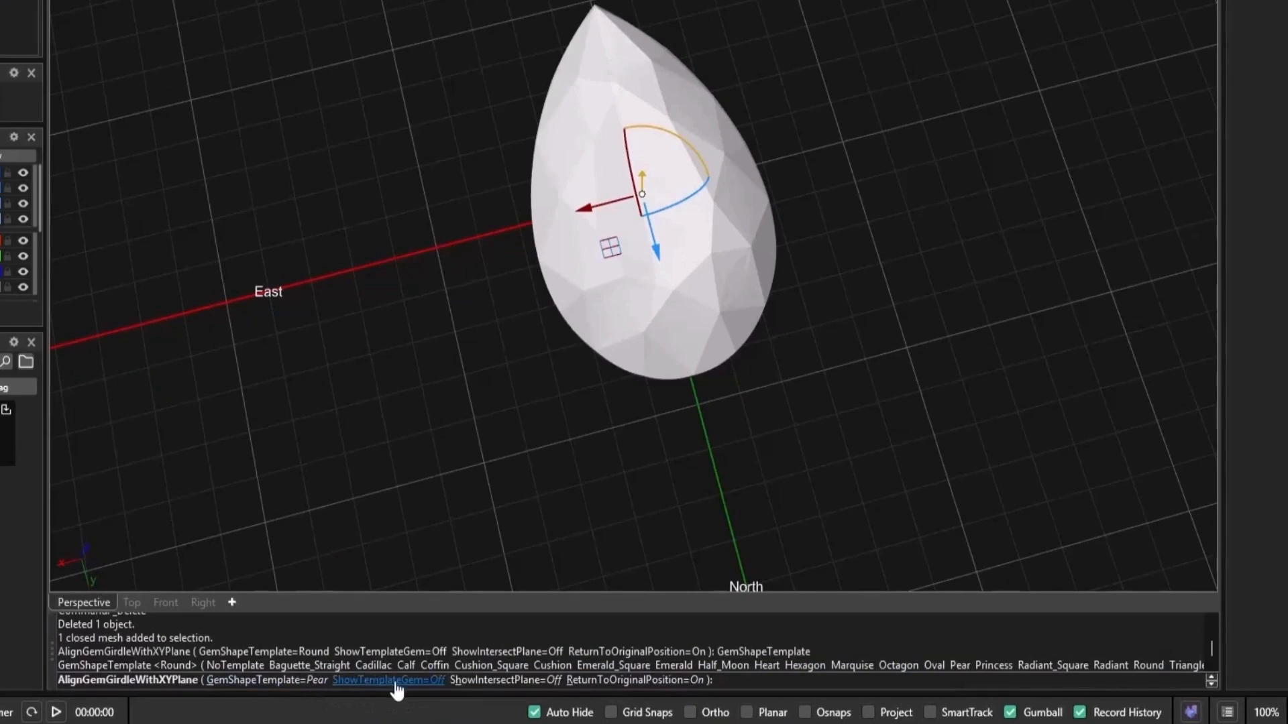
click(422, 682)
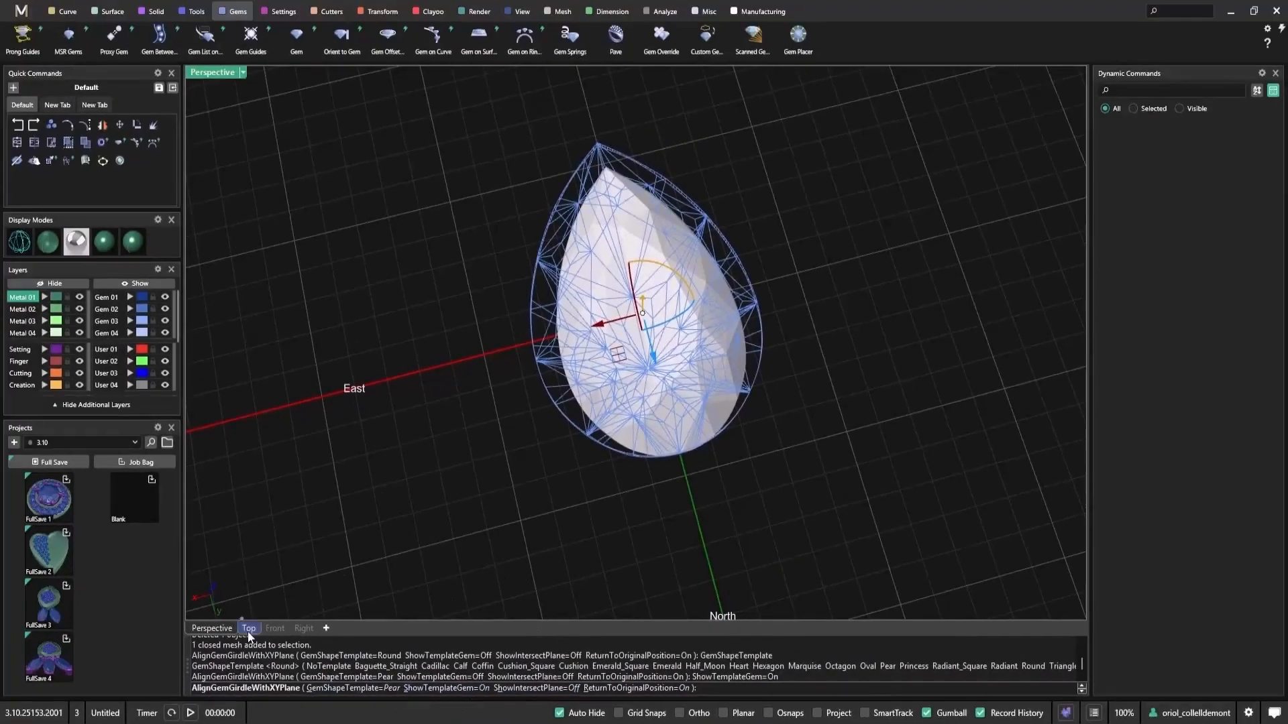
Move the mesh about 0.6 mm toward the template's pointed end in the Top view, and set ShowIntersectPlane to On
click(131, 602)
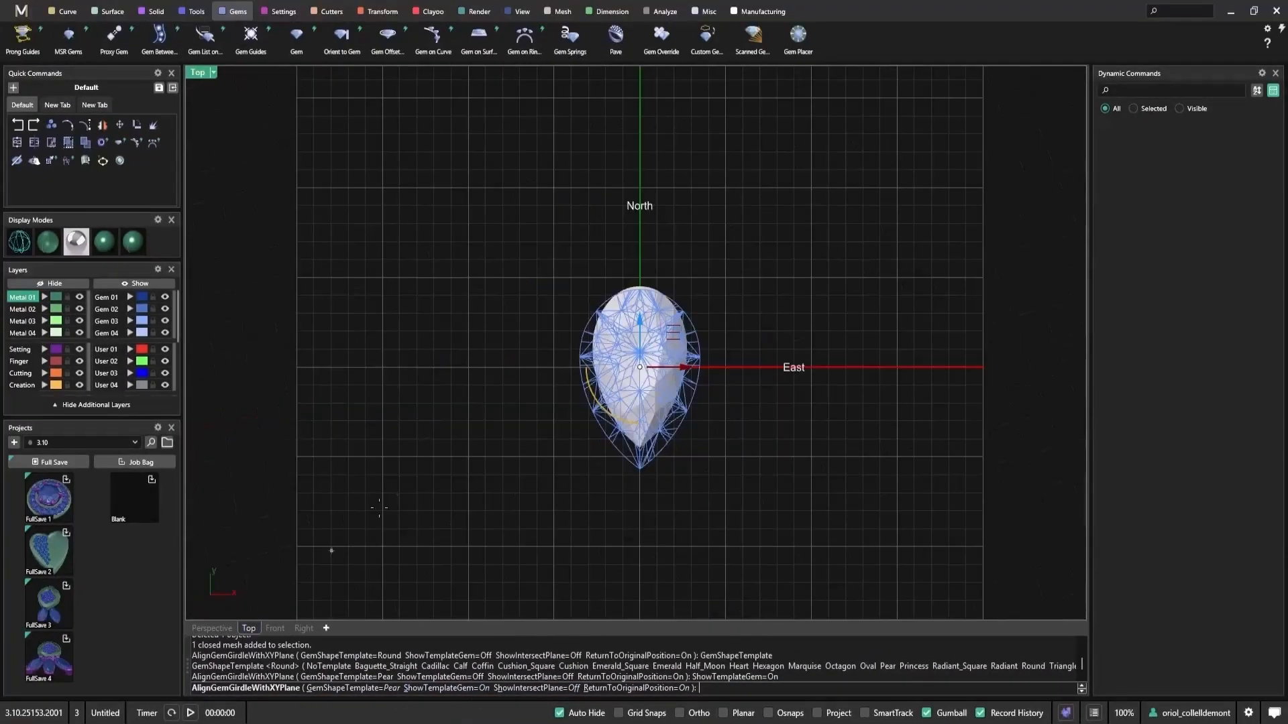
drag(640, 331, 640, 344)
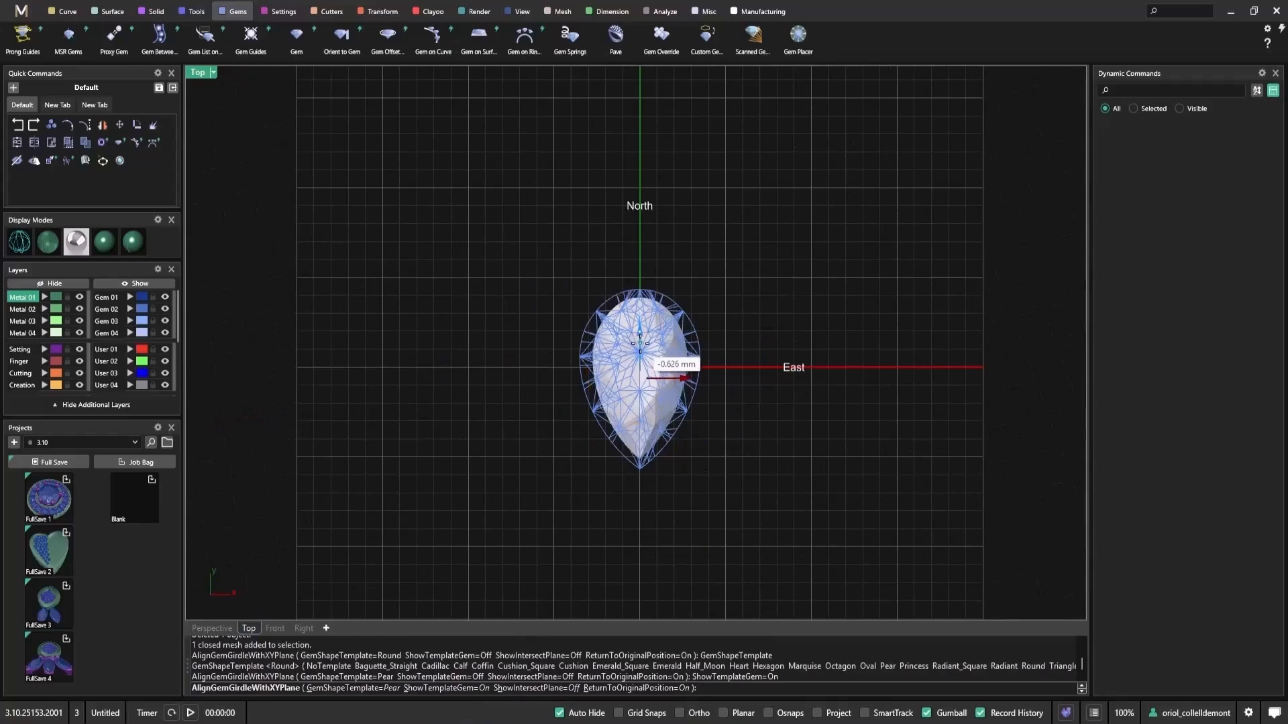
click(296, 631)
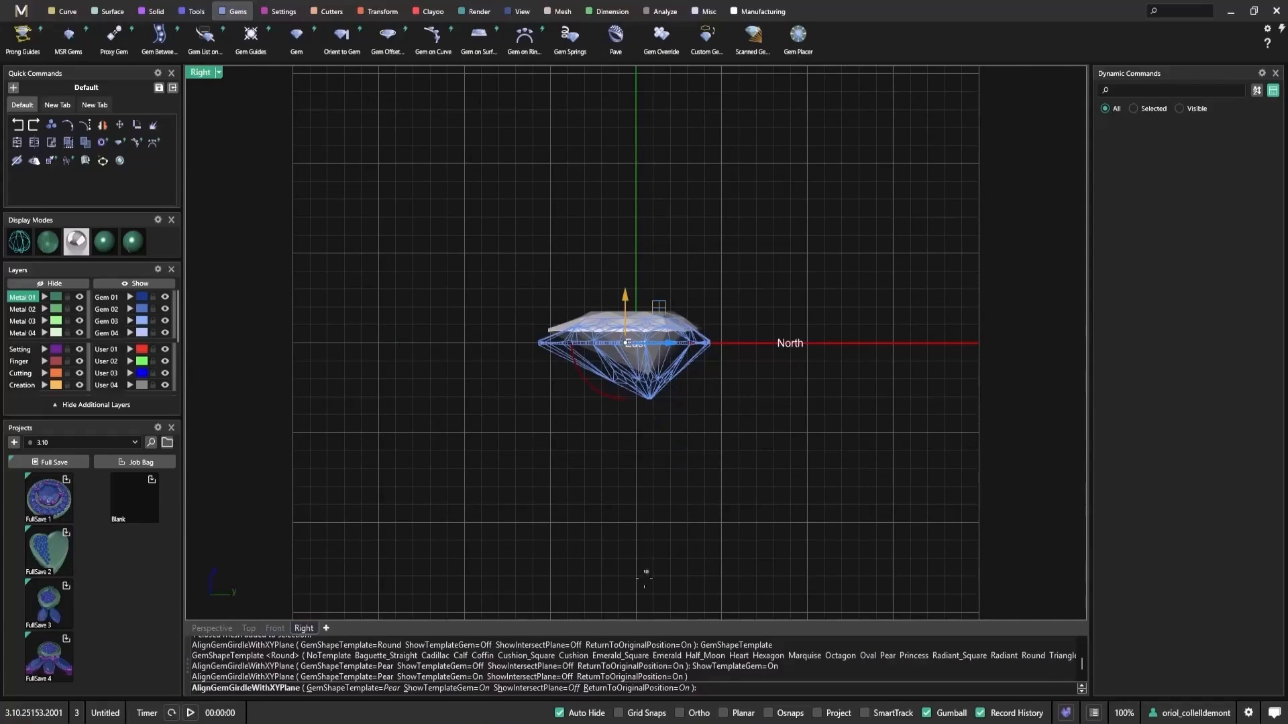
click(540, 689)
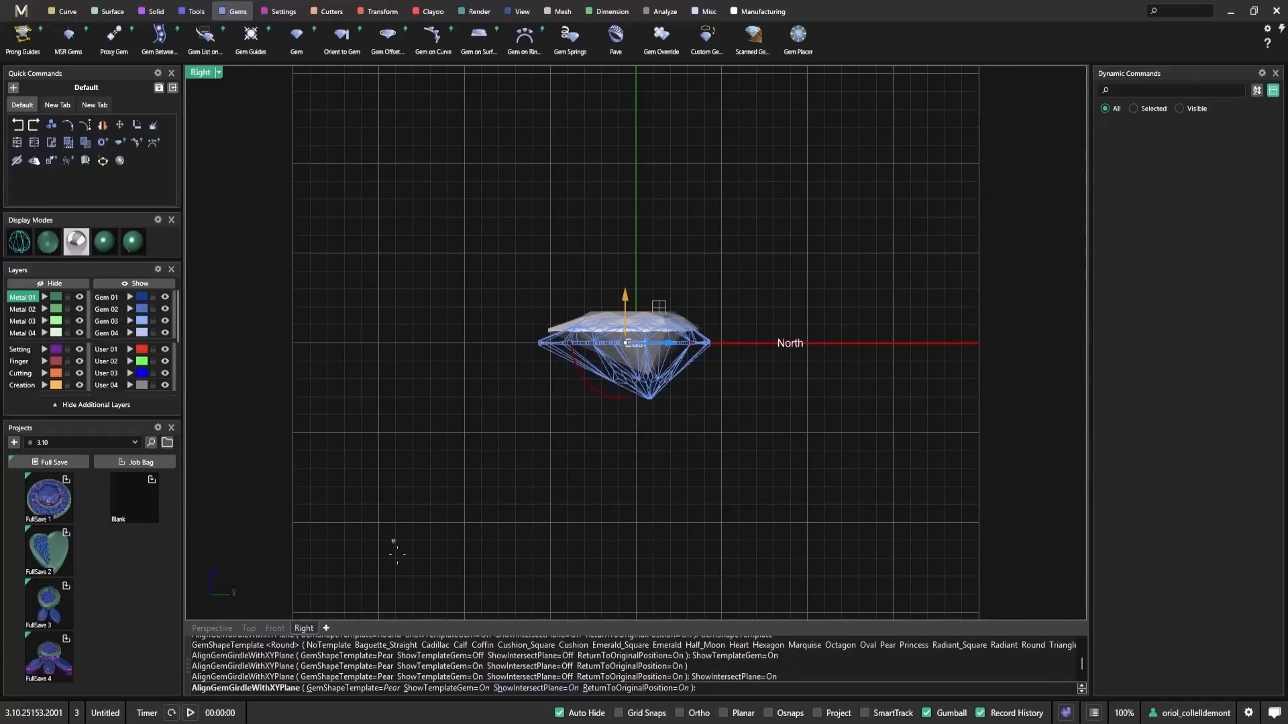
Lower the mesh vertically until its girdle lines up with the template gem, and complete the conversion
click(224, 630)
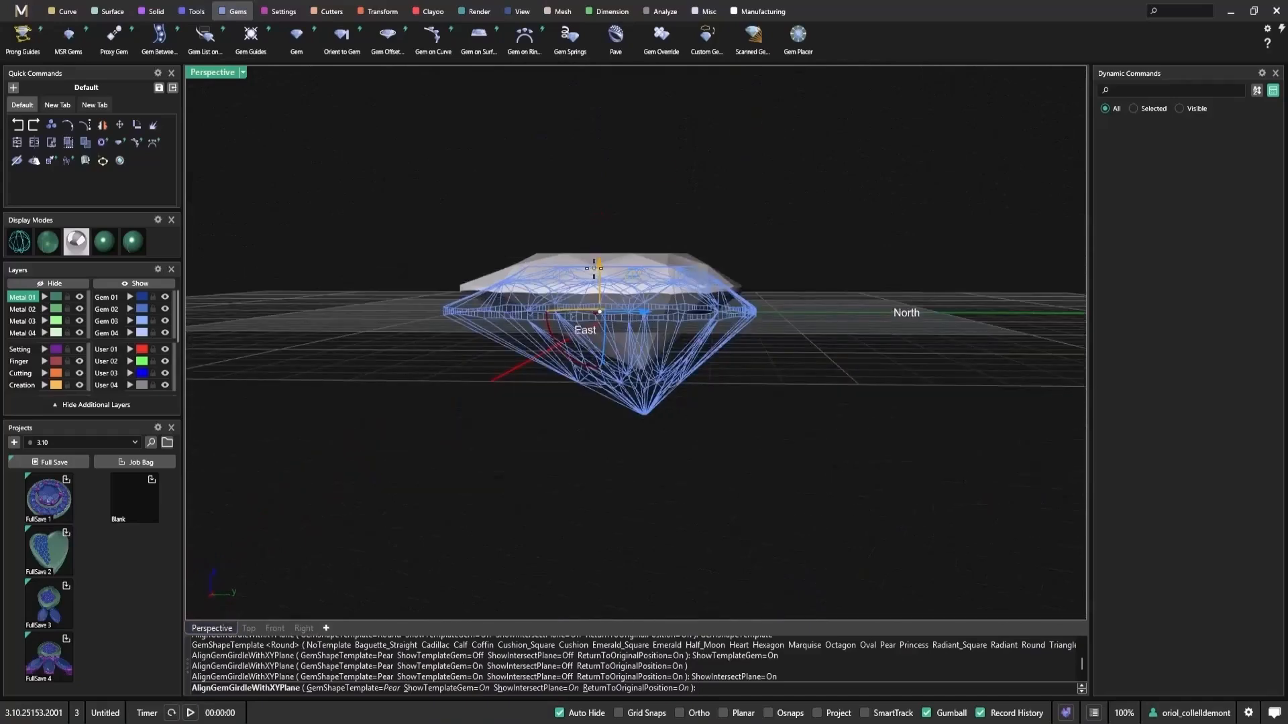
key(Return)
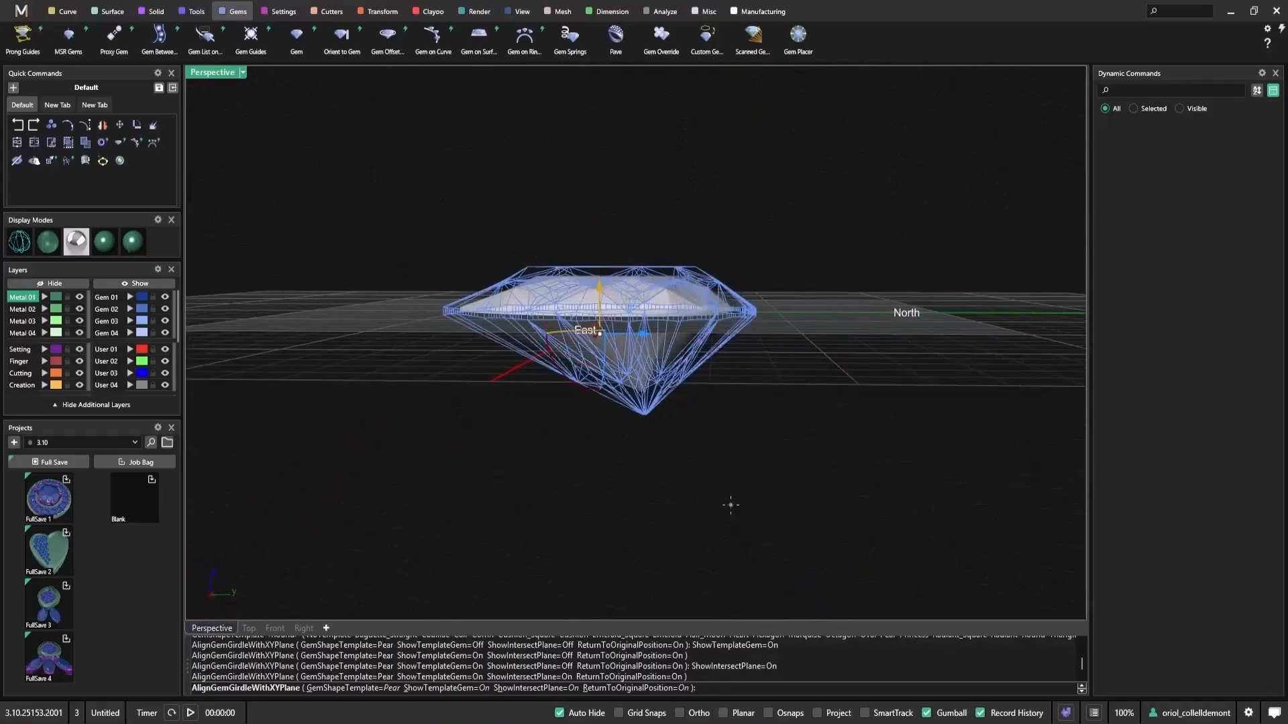
right_drag(732, 506, 739, 431)
Try a Bezel with default parameters on the converted pear gem, inspect the preview and cancel the command
click(736, 365)
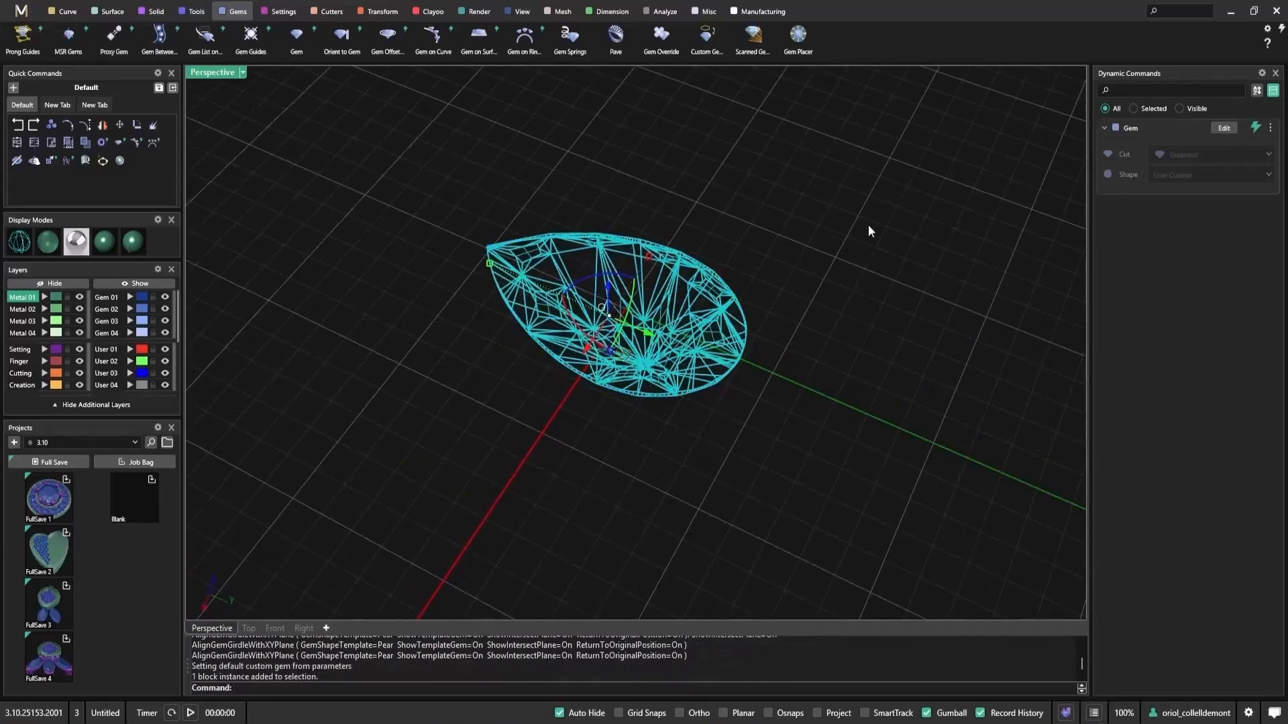
click(282, 12)
click(387, 34)
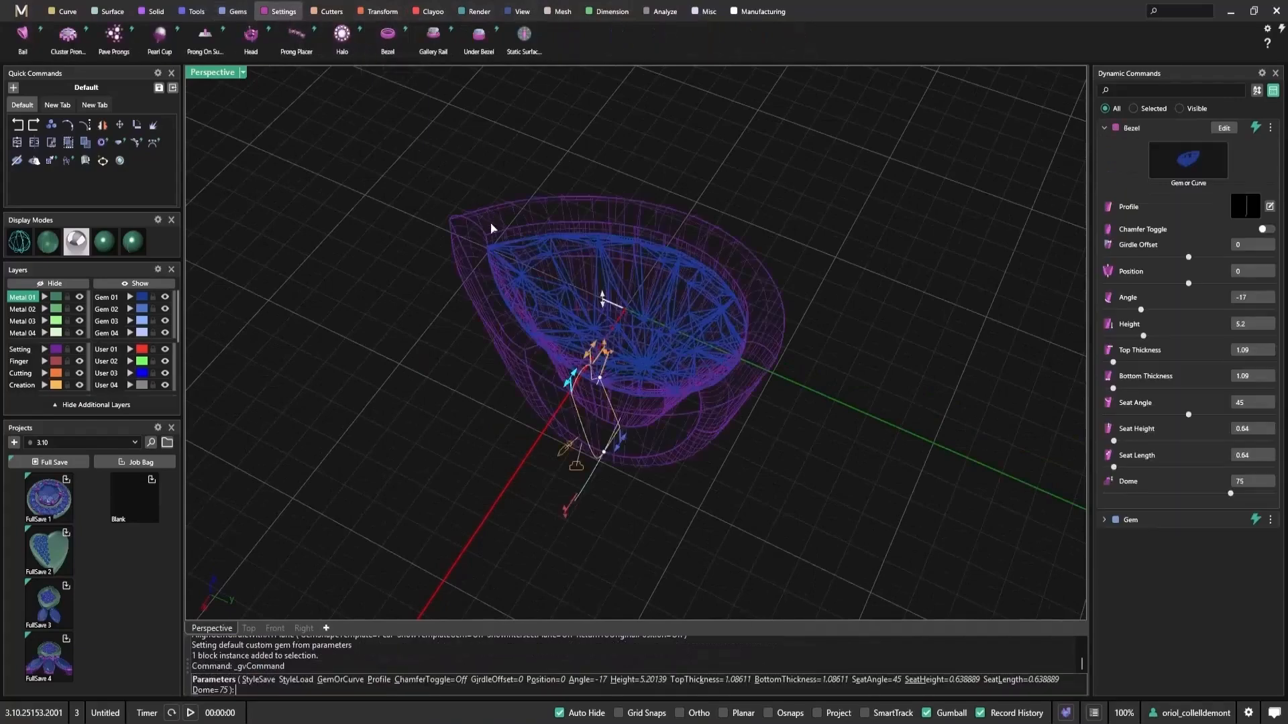
right_drag(593, 352, 646, 231)
right_drag(811, 277, 762, 207)
key(Escape)
Delete the converted pear gem to clear the scene
drag(842, 187, 668, 425)
key(Delete)
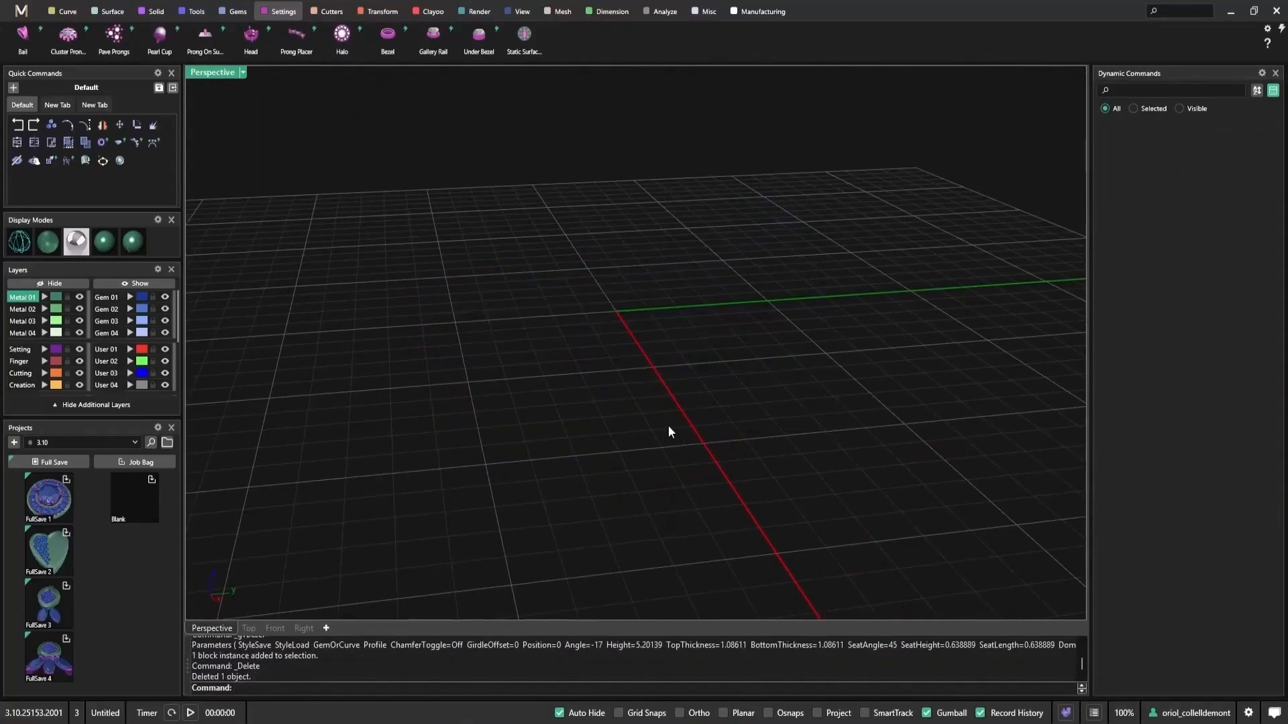
Draw a closed, asymmetric six-point Smart Curve around the origin with Closed on and no symmetry
click(67, 11)
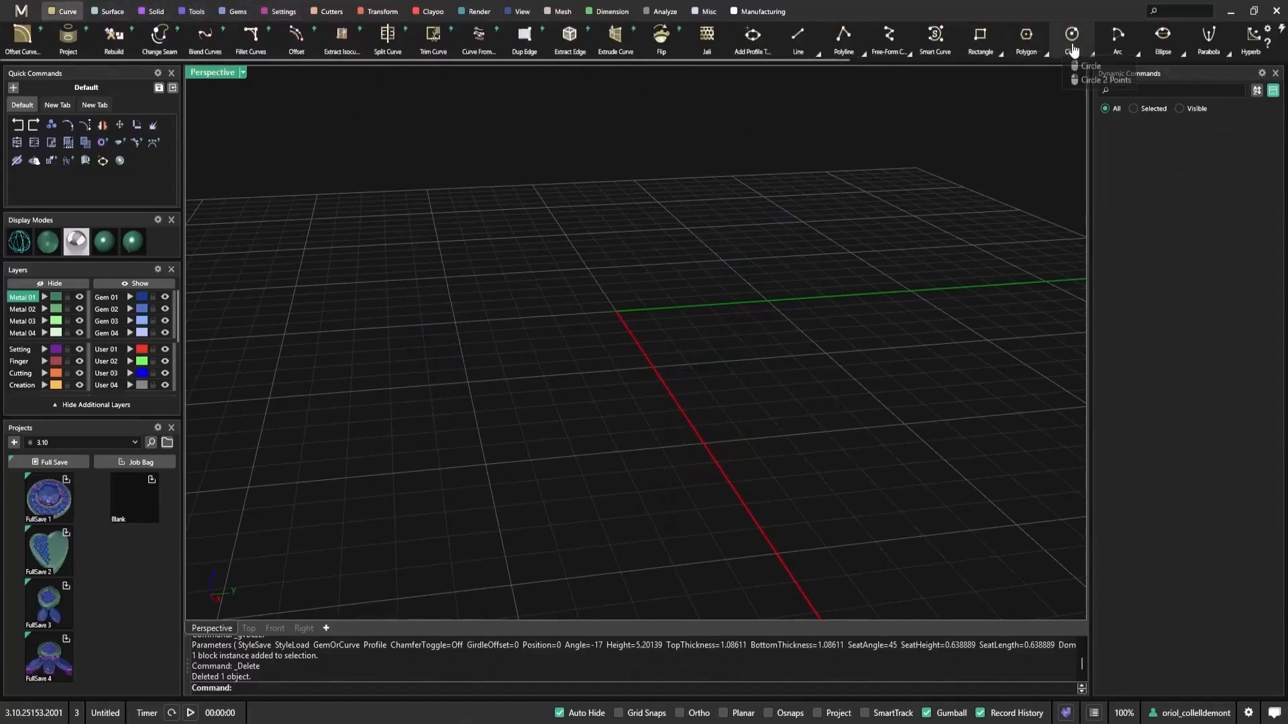
click(932, 53)
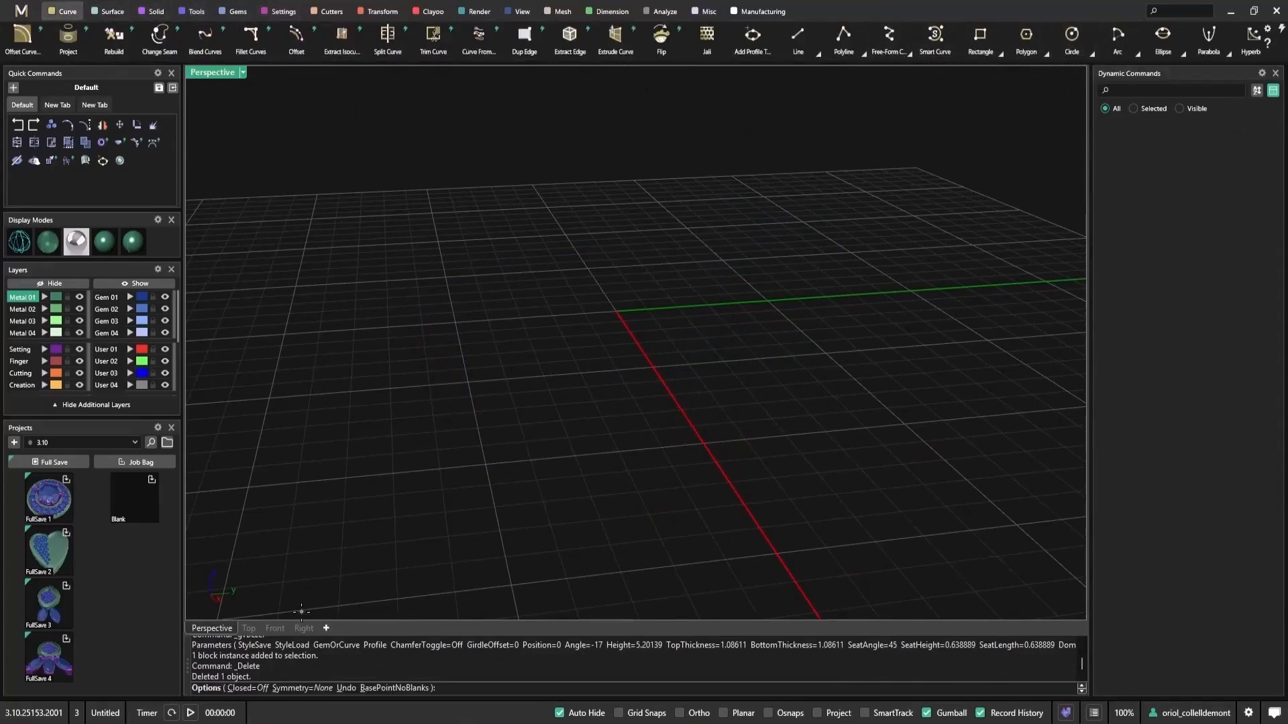
click(247, 688)
right_drag(638, 190, 580, 295)
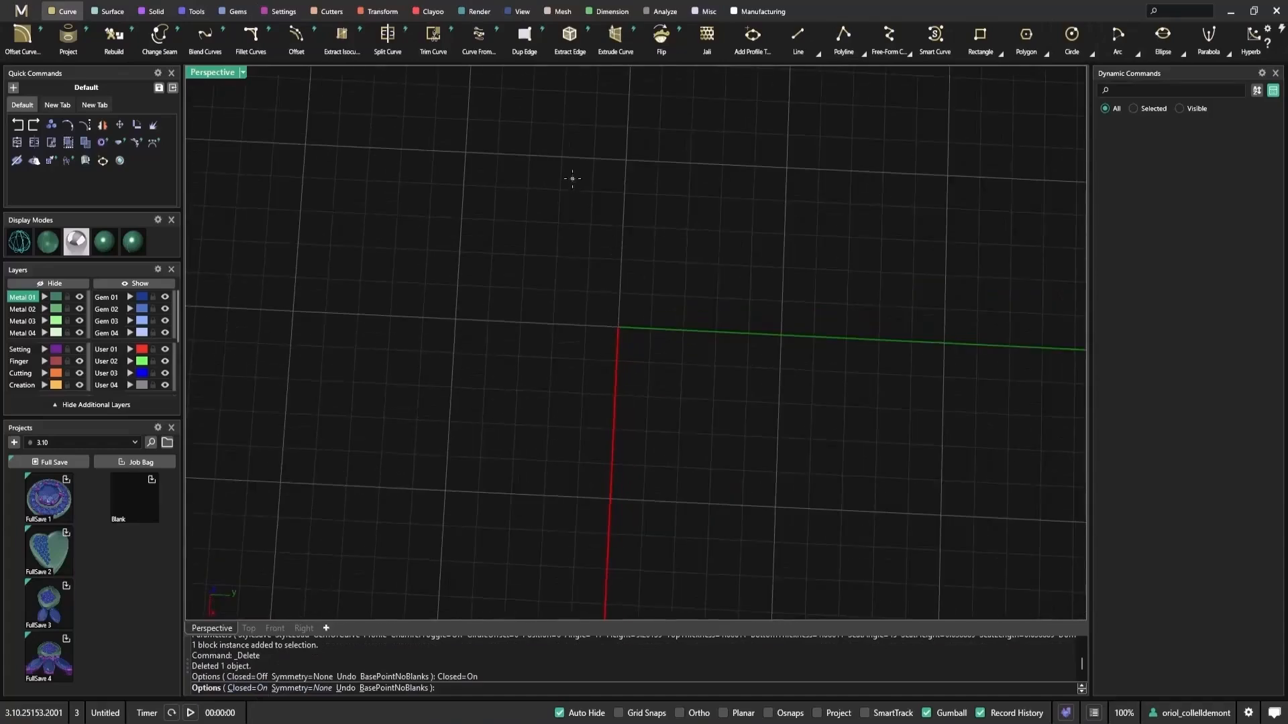
click(572, 179)
click(496, 269)
click(574, 421)
click(665, 450)
click(658, 226)
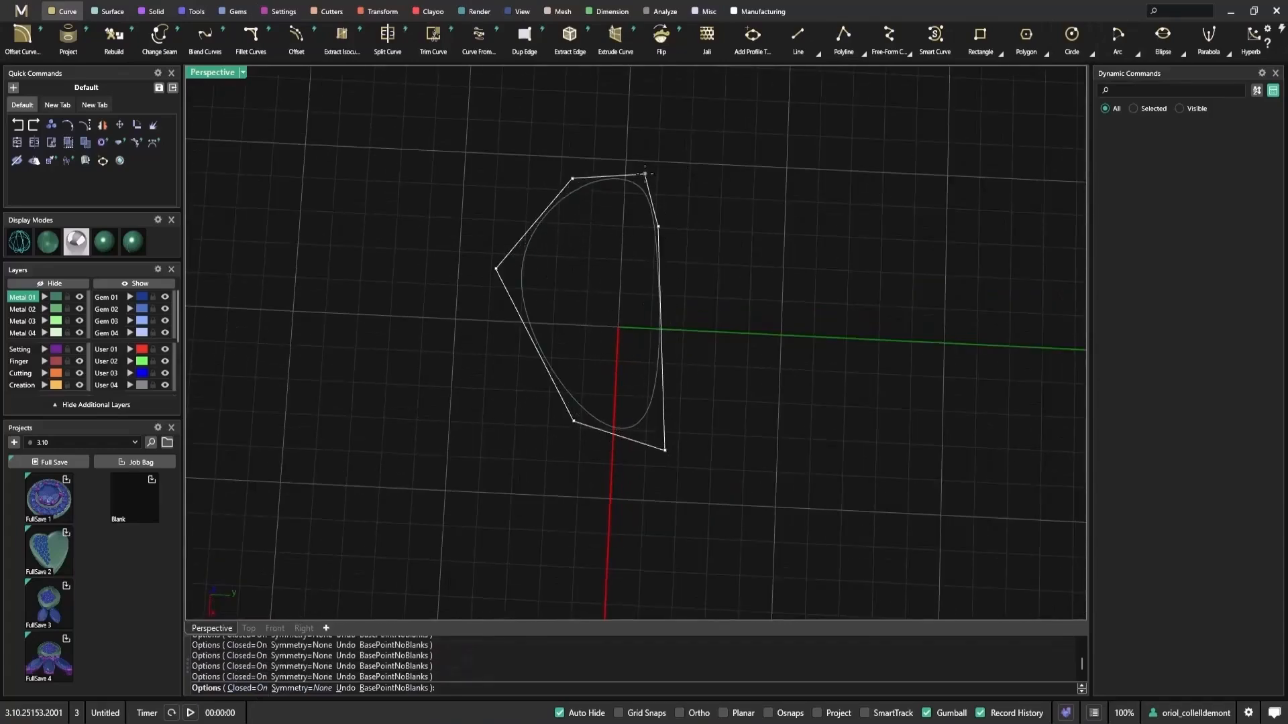
click(644, 168)
right_click(644, 169)
Build a custom gem from the closed curve without facet points, keeping the default builder parameters
right_drag(711, 295, 773, 189)
click(646, 349)
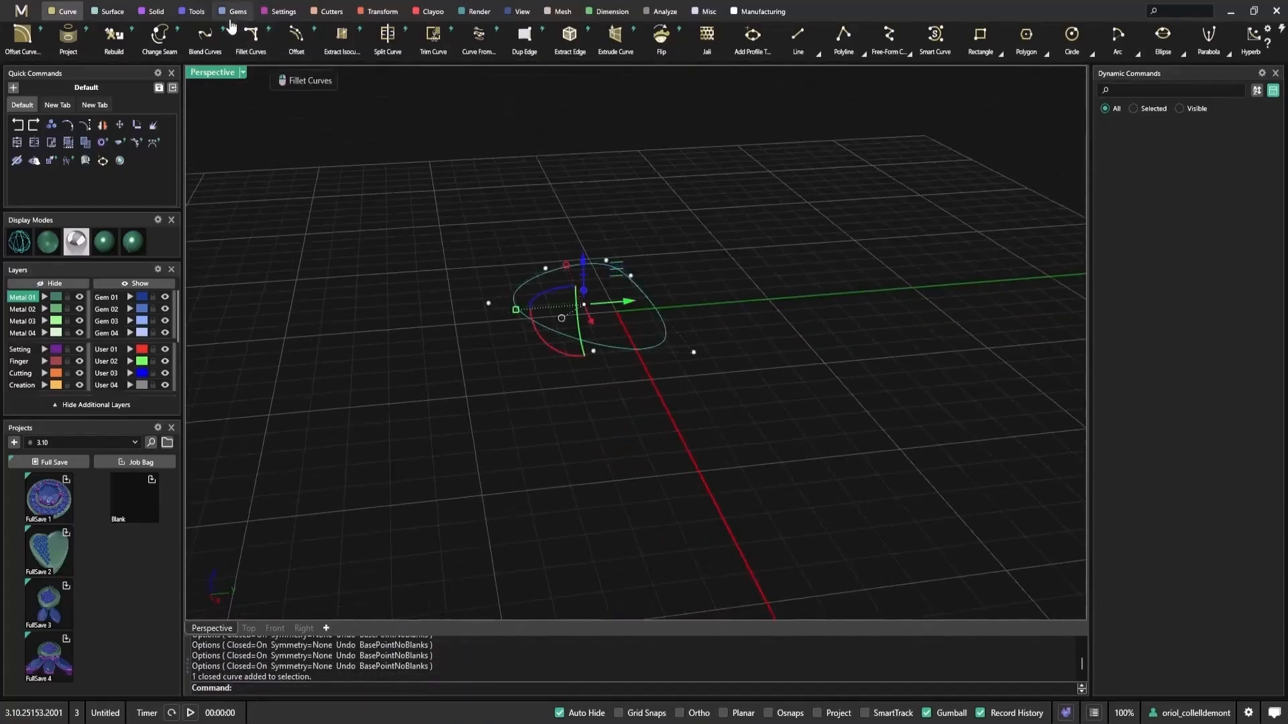
click(229, 14)
click(707, 37)
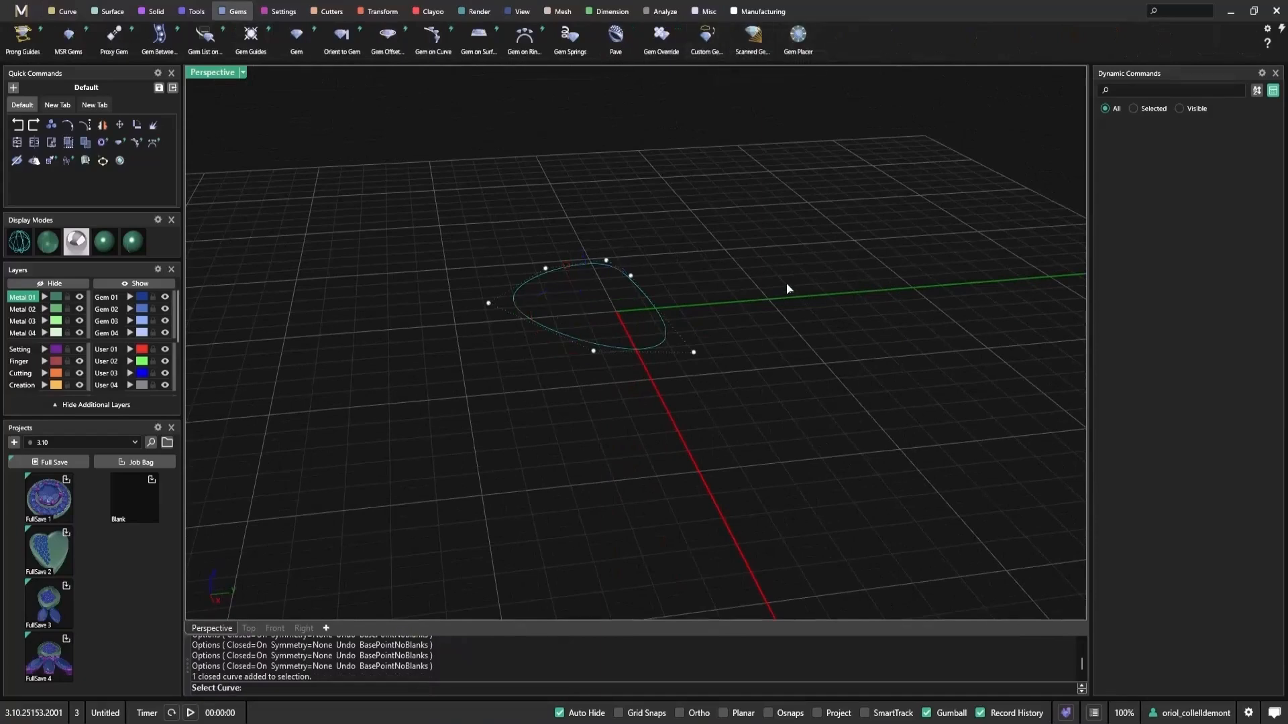
click(646, 350)
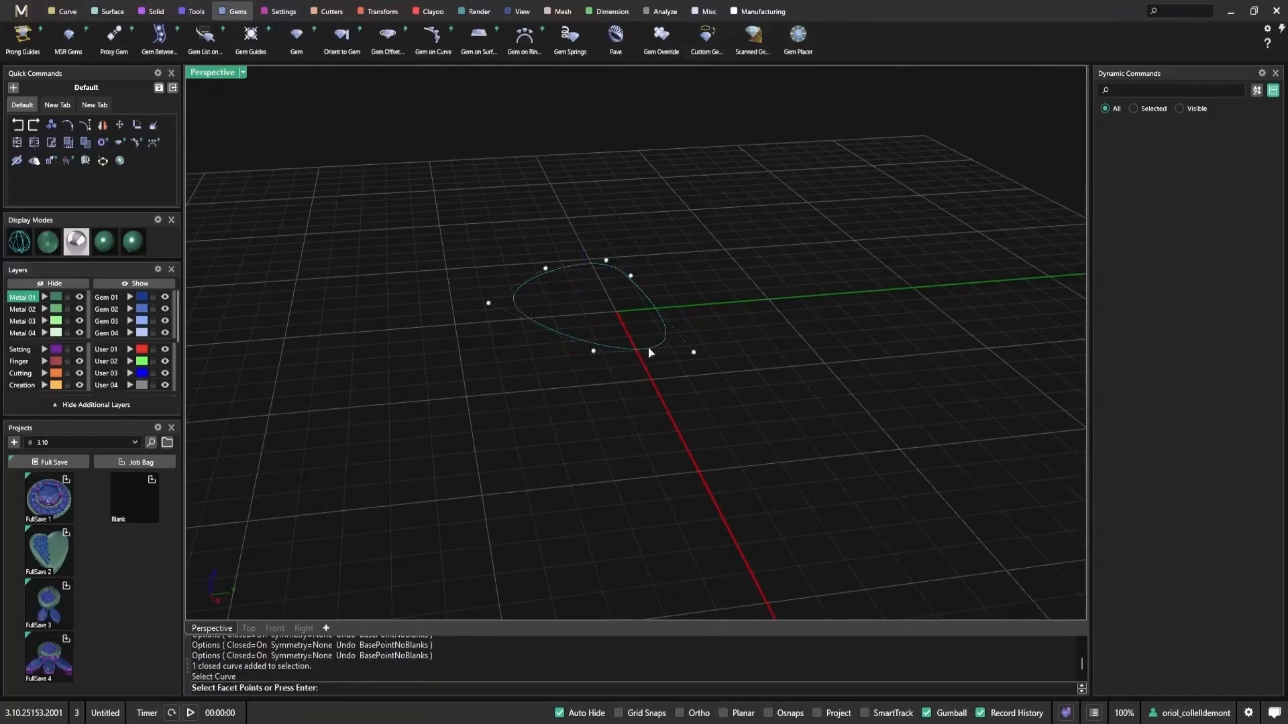
key(Return)
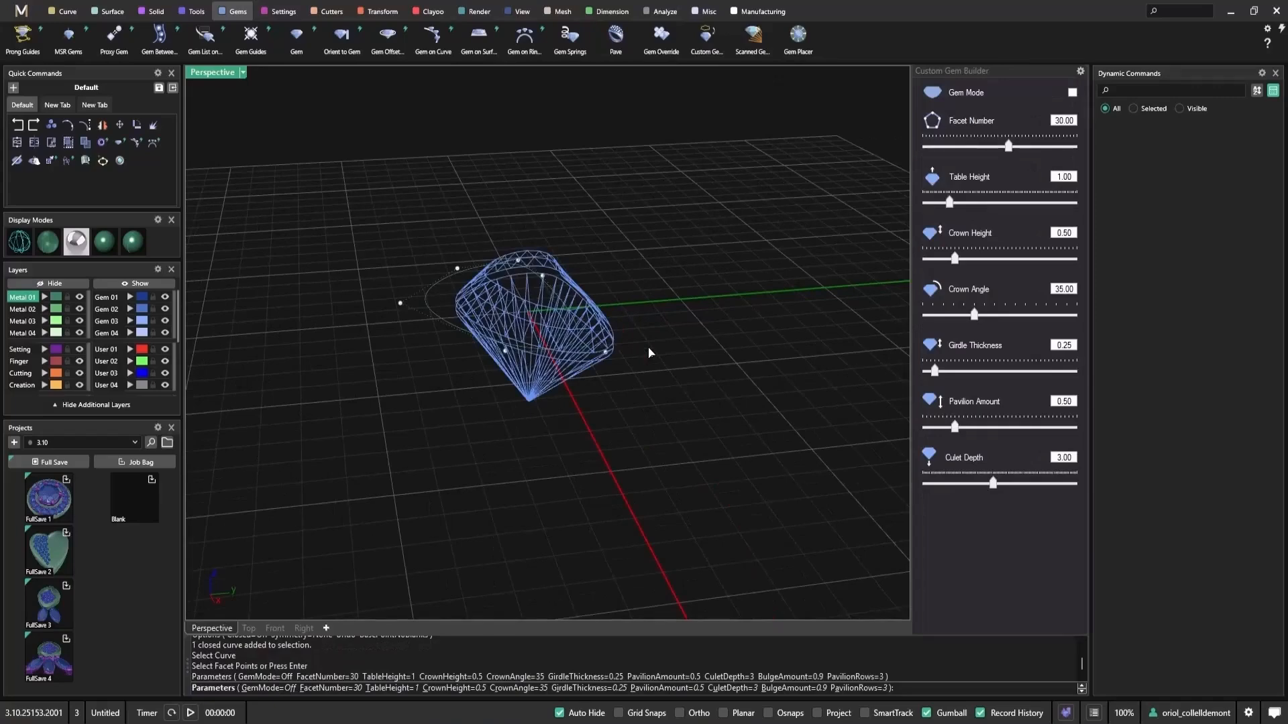
key(Return)
Run Scanned Gem Converter on the irregular gem mesh with GemShapeTemplate set to NoTemplate and ShowTemplateGem and ShowIntersectPlane on
right_drag(648, 348, 609, 364)
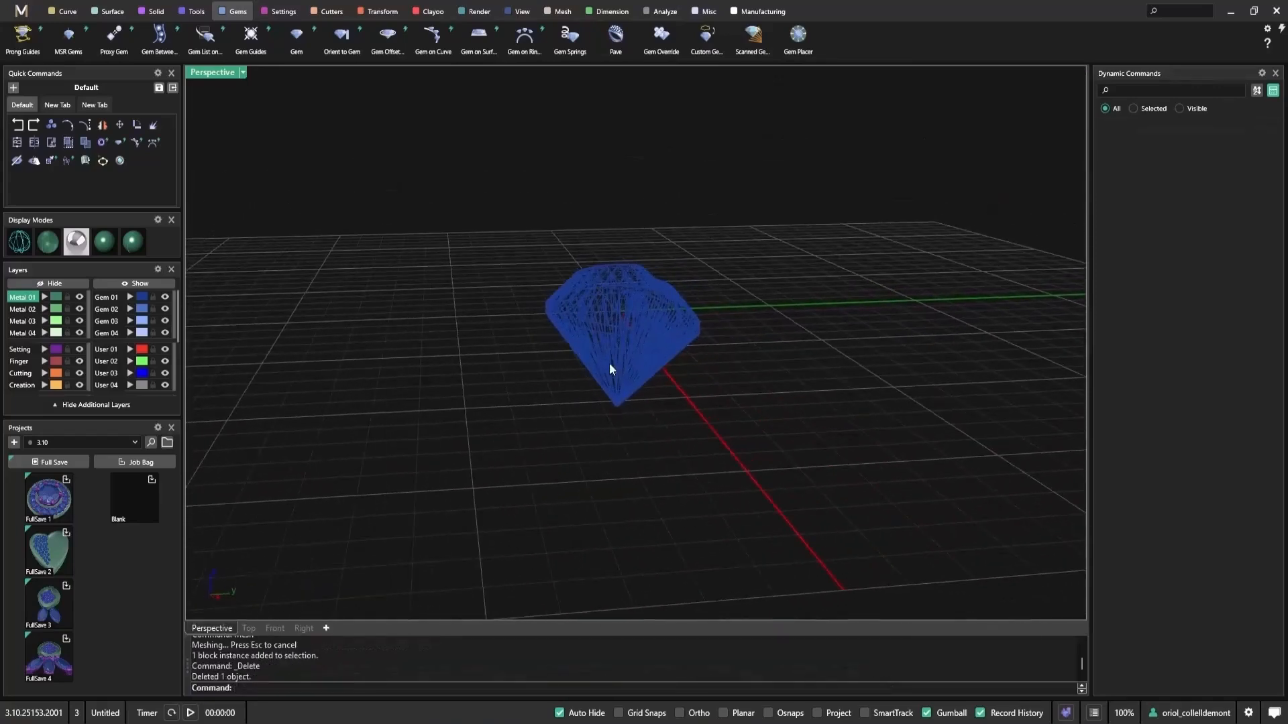
click(641, 313)
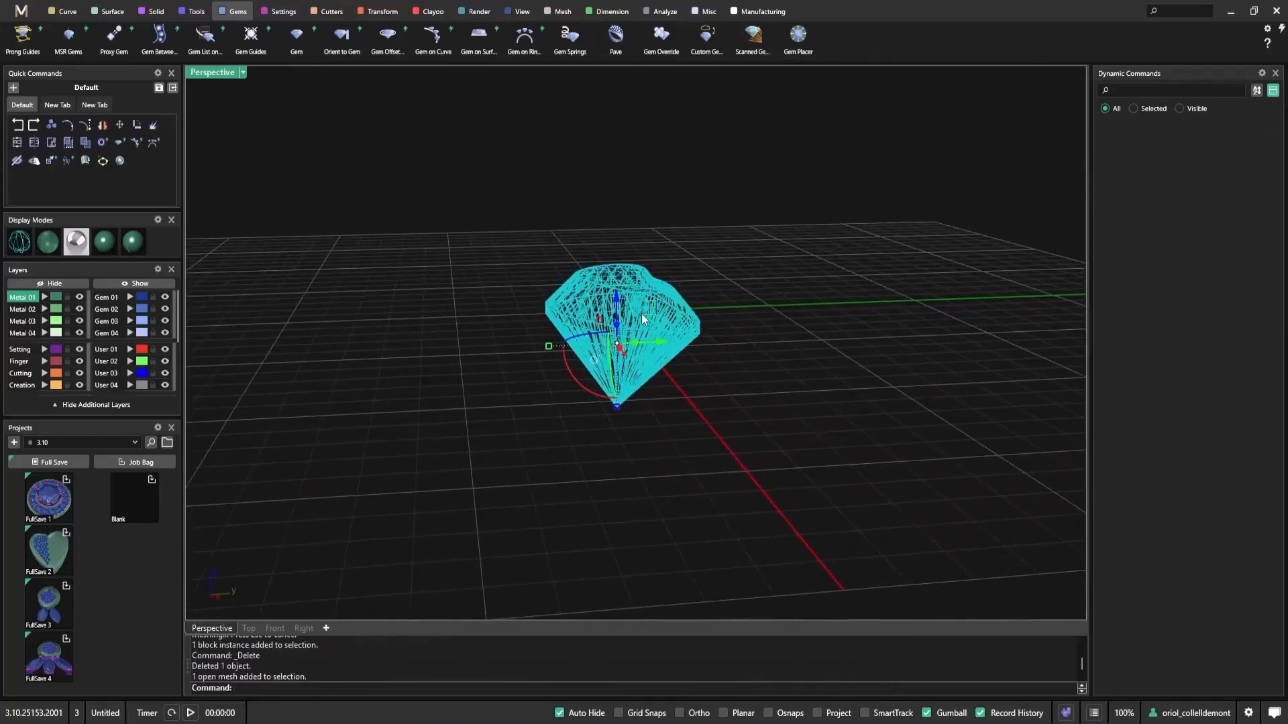
click(745, 54)
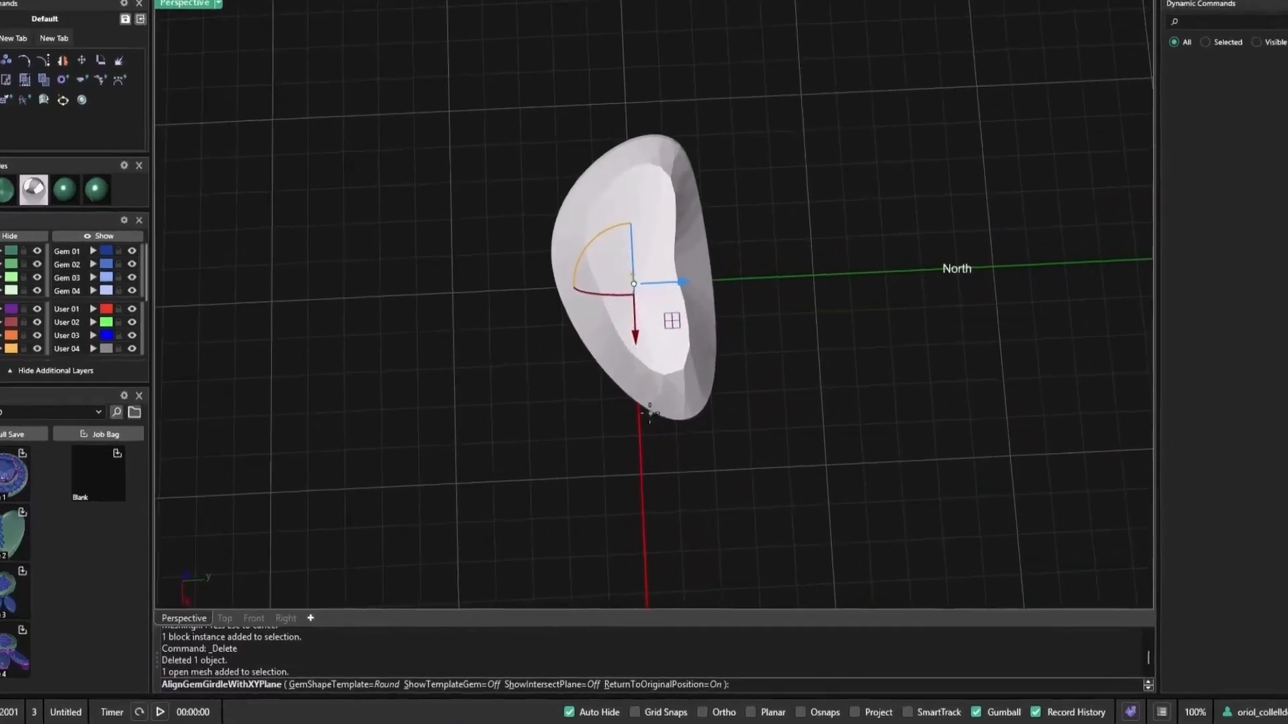
click(295, 671)
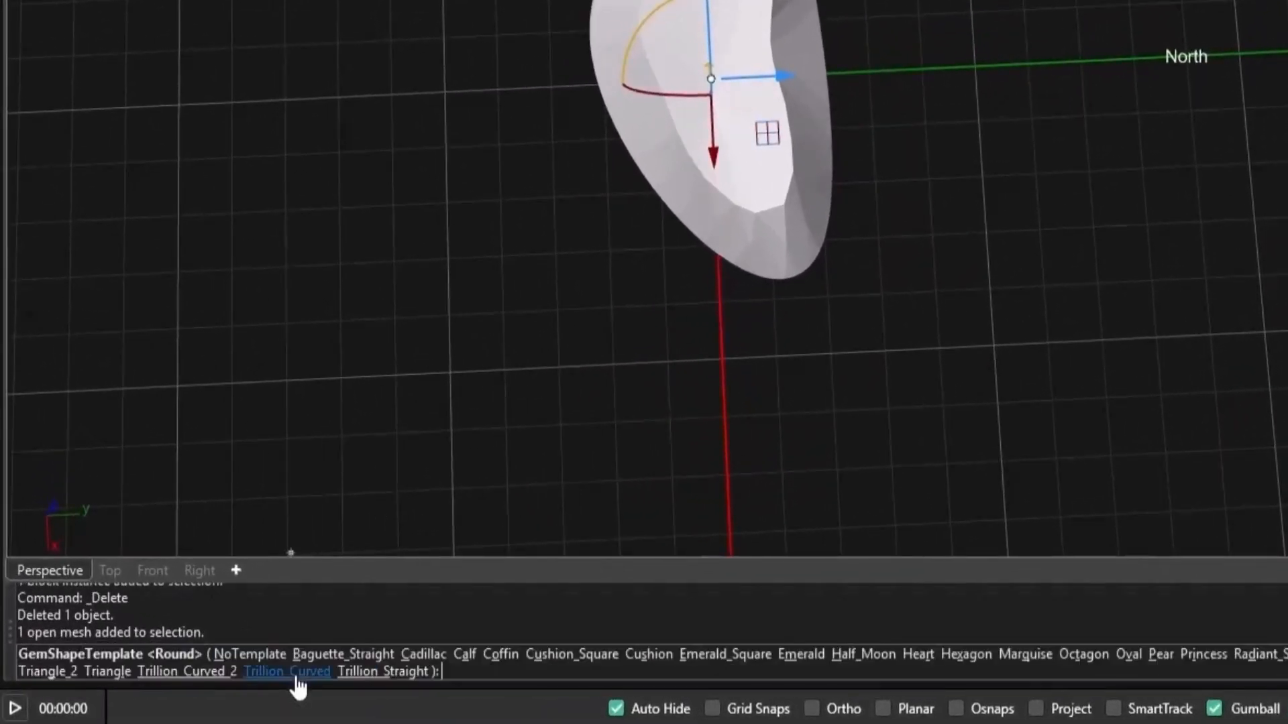
click(245, 668)
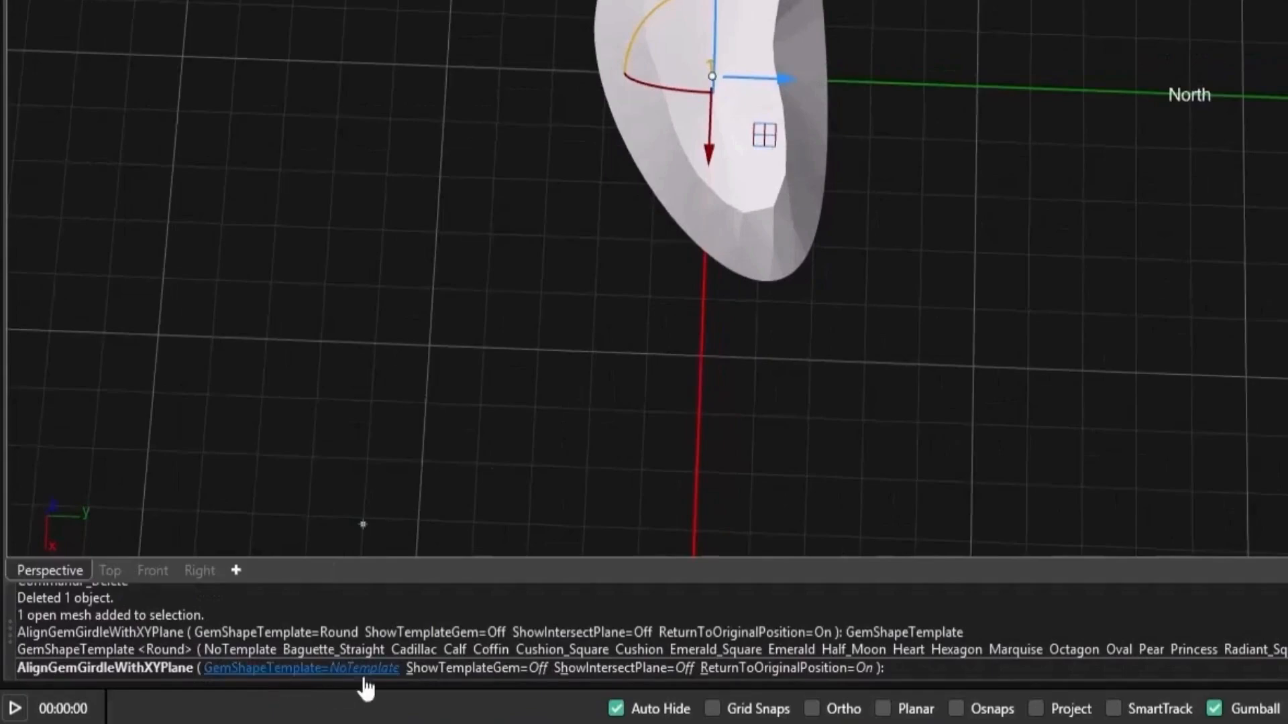
click(463, 668)
click(617, 668)
Lower the mesh about 0.9 mm so its girdle meets the intersect plane, and complete the conversion
right_drag(575, 389, 866, 121)
drag(624, 276, 633, 315)
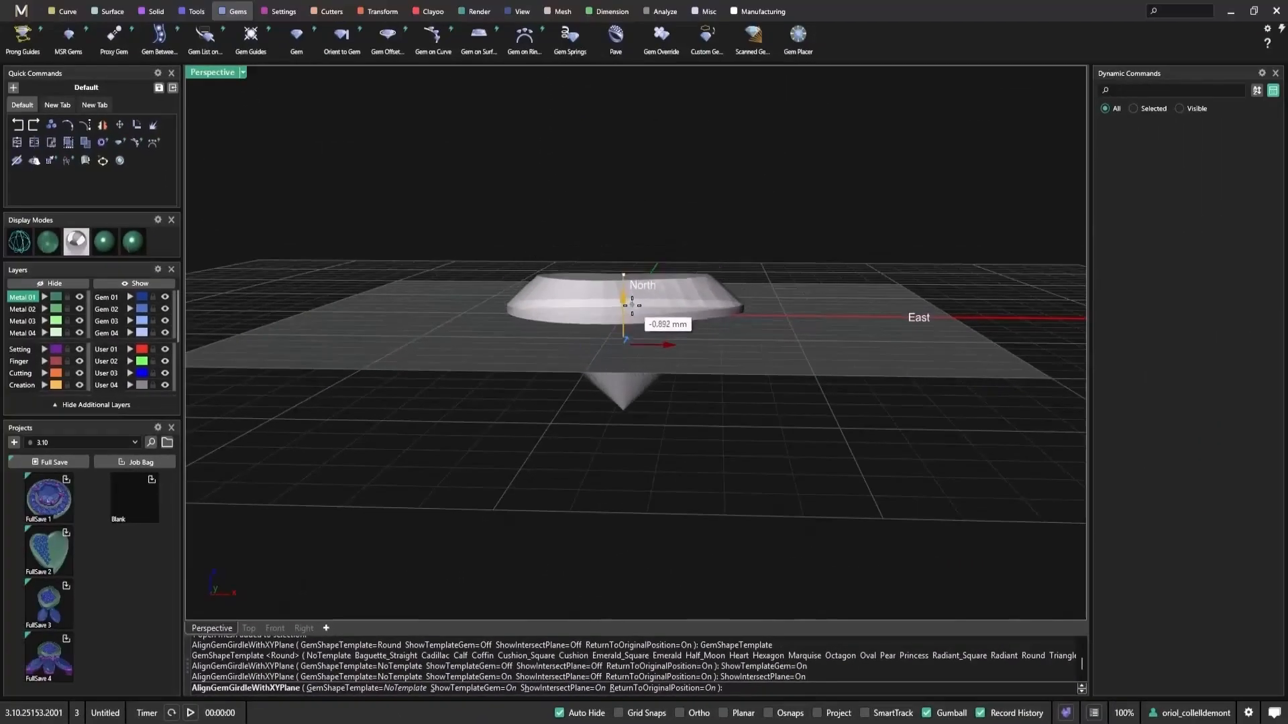
right_drag(727, 251, 579, 336)
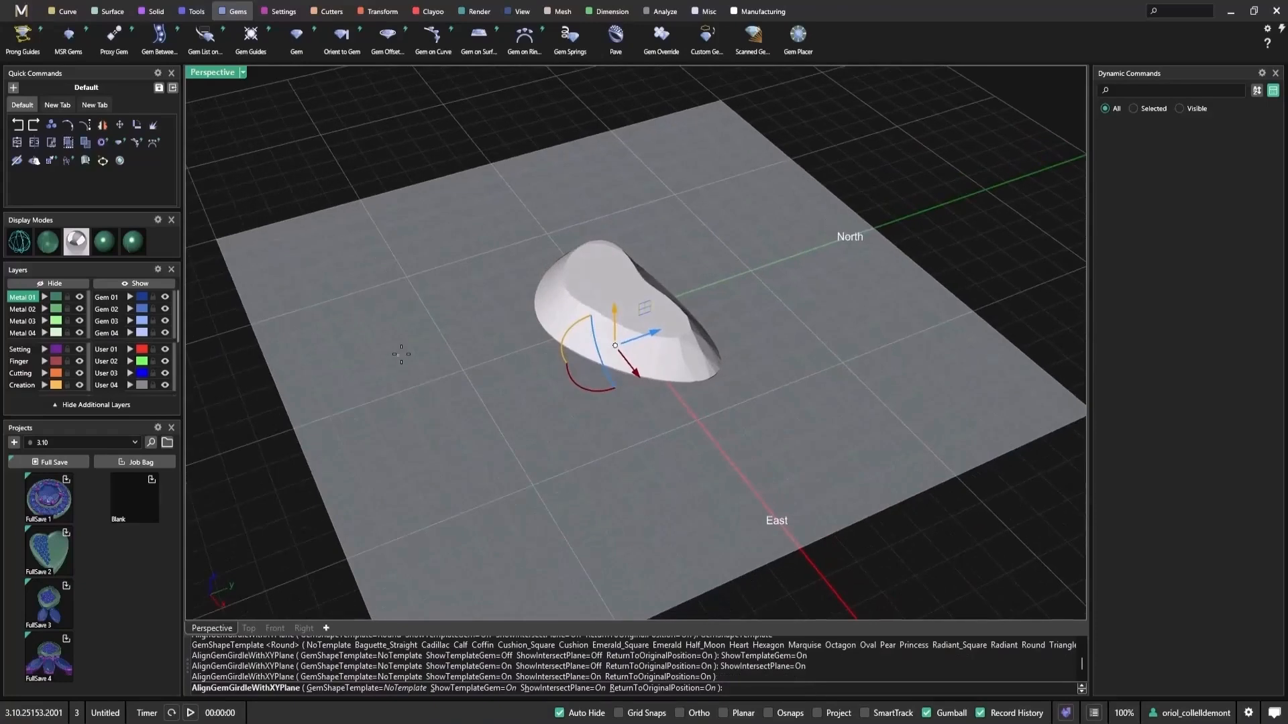
key(Return)
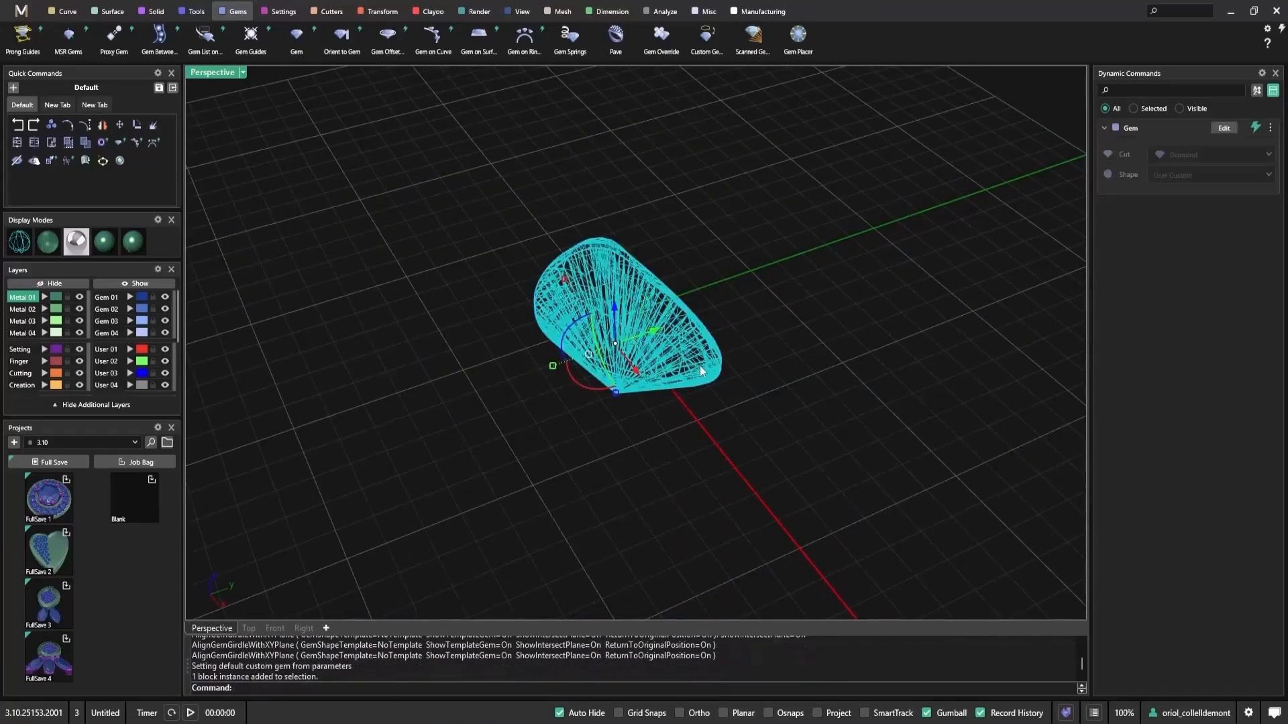
Create a Gem Offset Curve around the converted gem with girdle spacing, Z offset and corner blend at 0
click(395, 44)
right_drag(403, 322, 319, 231)
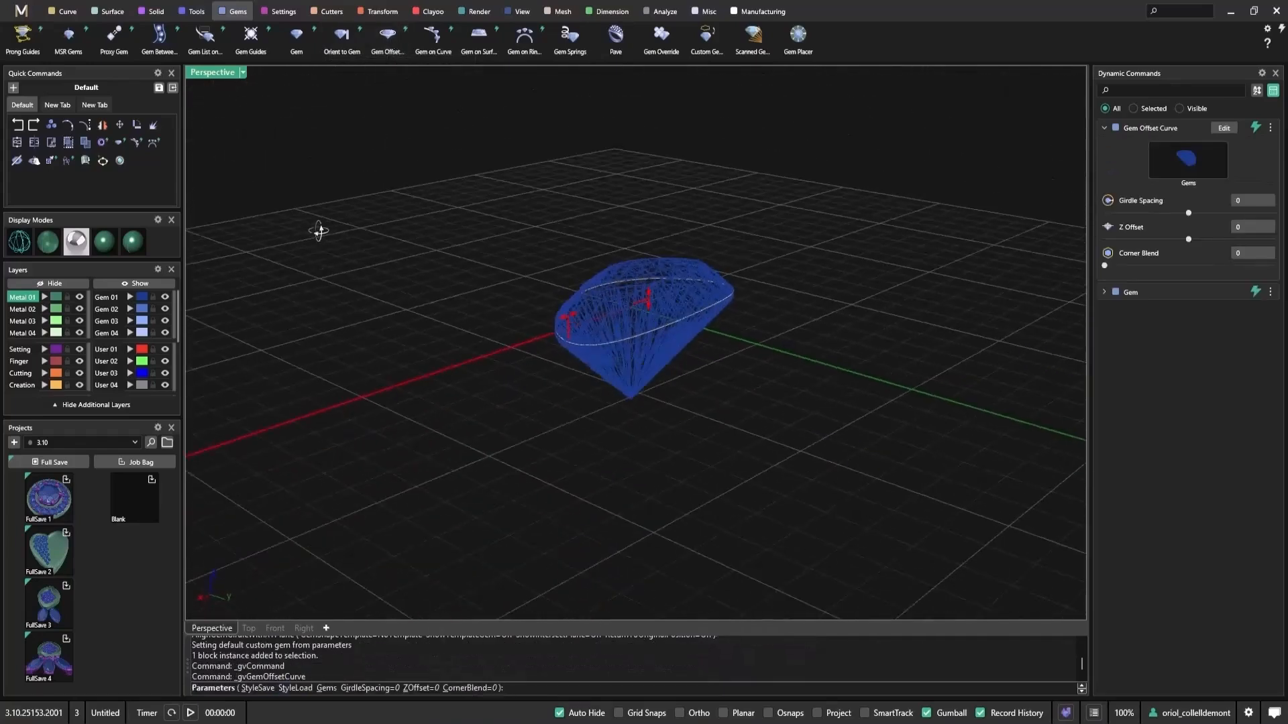
key(Return)
Build a Bezel from the gem's offset curve
click(675, 349)
scroll(616, 336, up, 3)
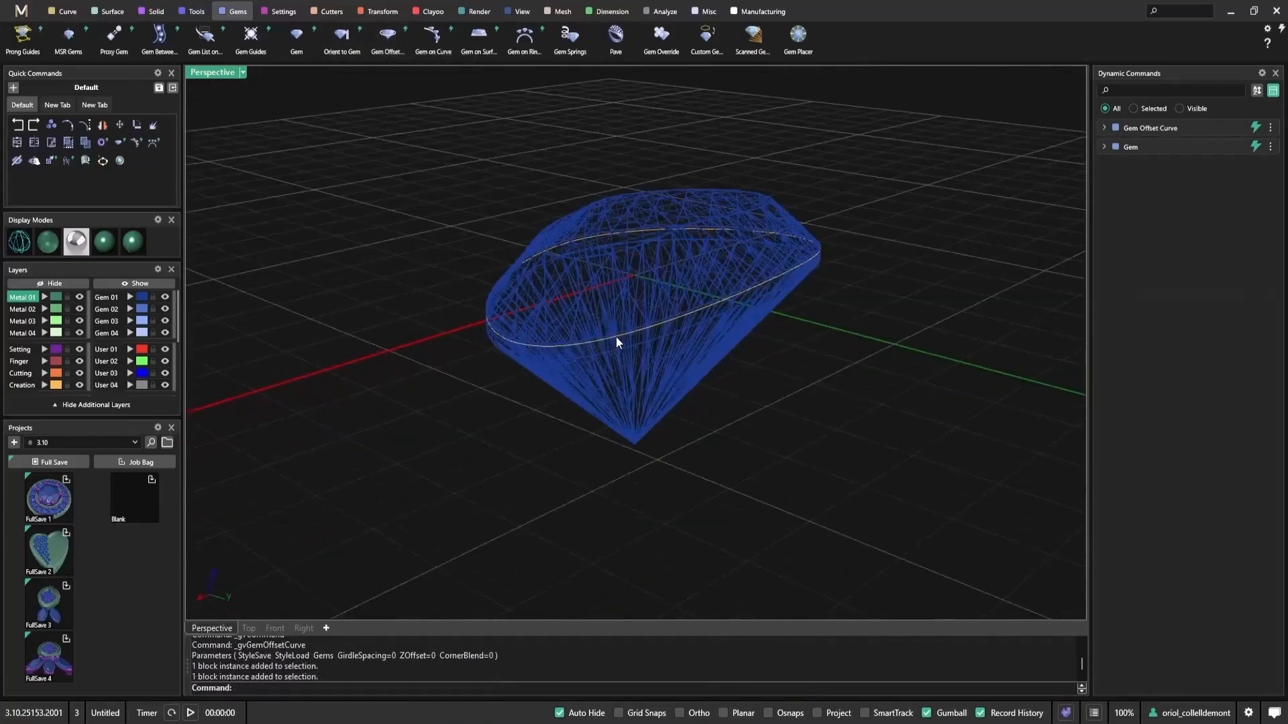
click(615, 336)
click(656, 375)
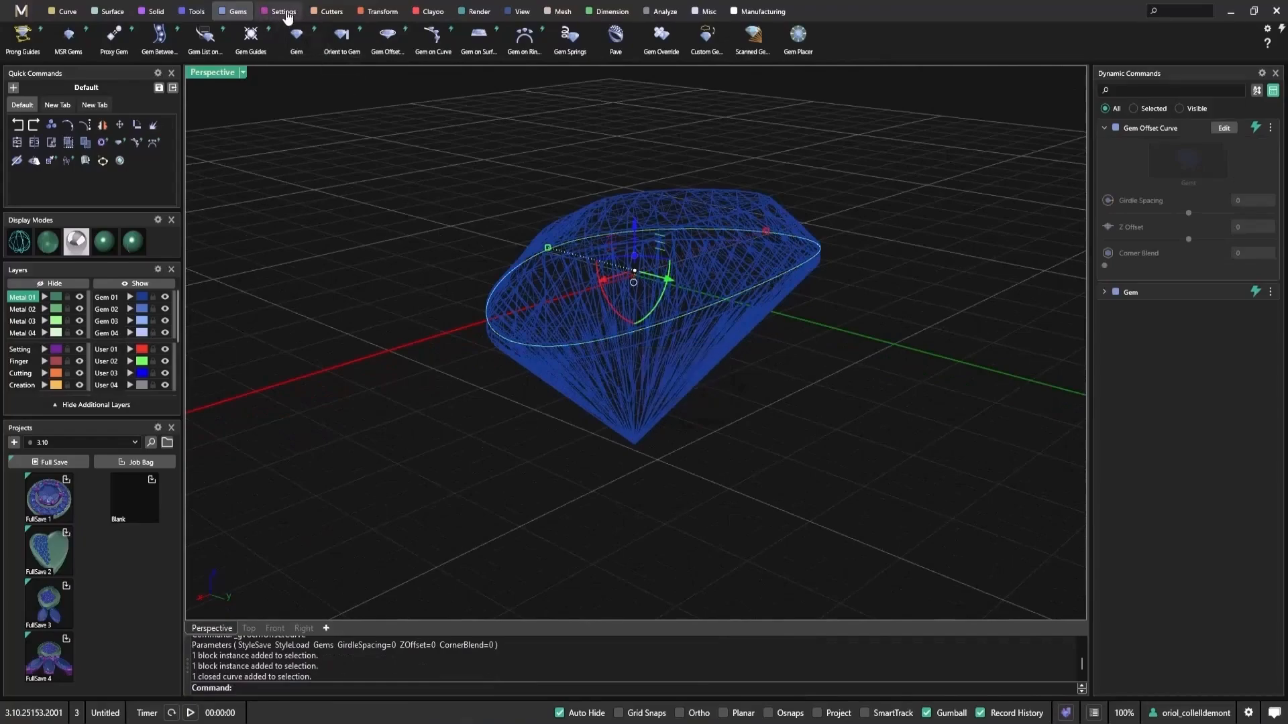
click(281, 11)
click(395, 46)
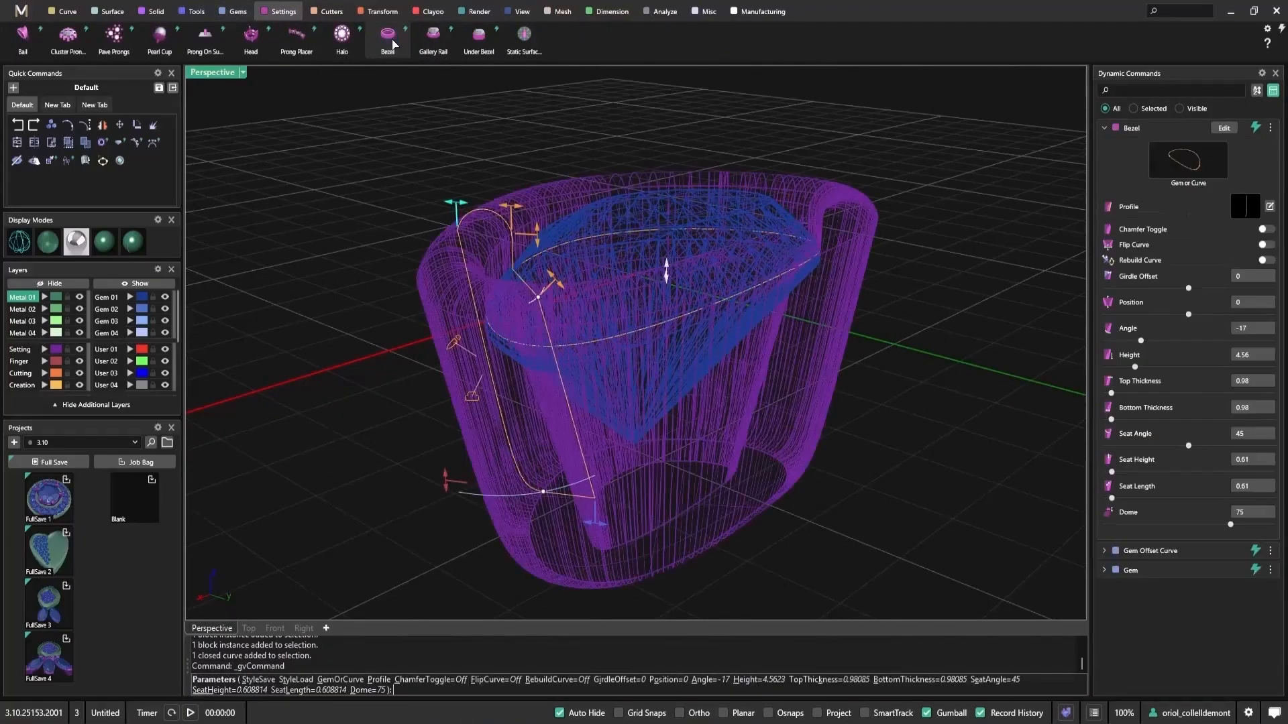
Set the bezel's top thickness to 0.6 mm and bottom thickness to 0.87 mm, and complete it
right_drag(412, 141, 773, 226)
drag(764, 224, 744, 226)
right_drag(744, 226, 542, 436)
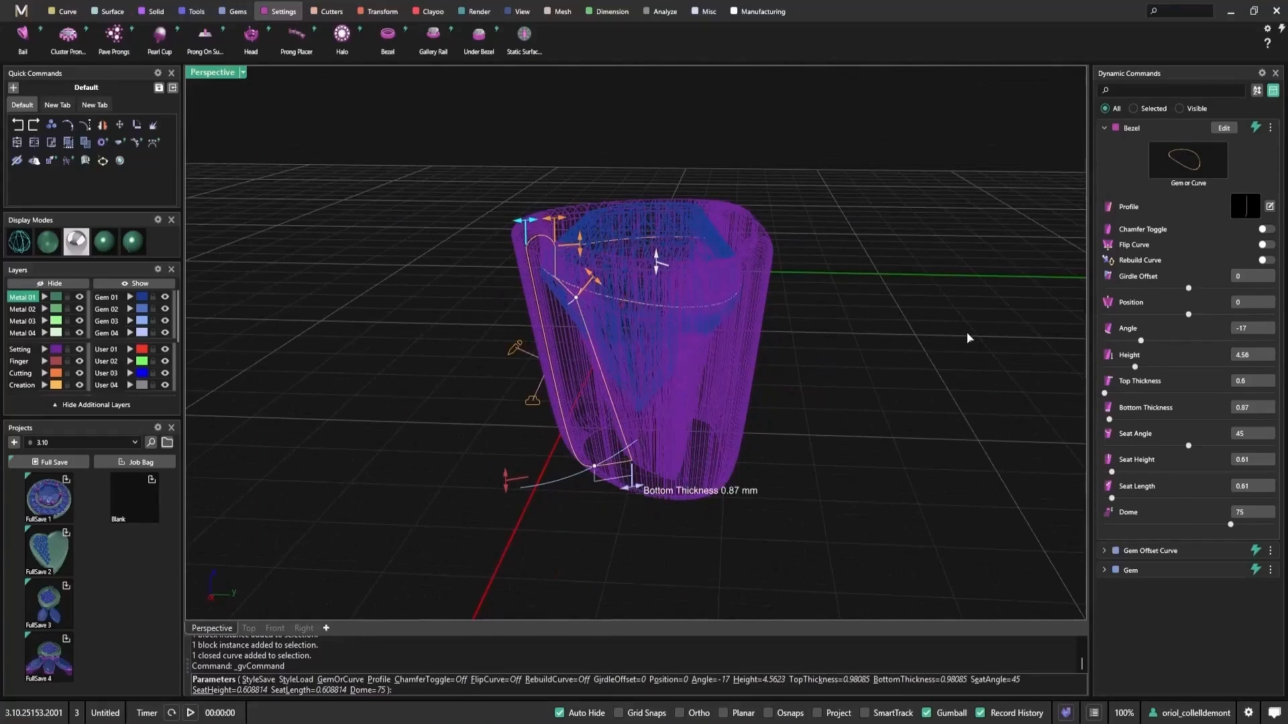
right_click(888, 306)
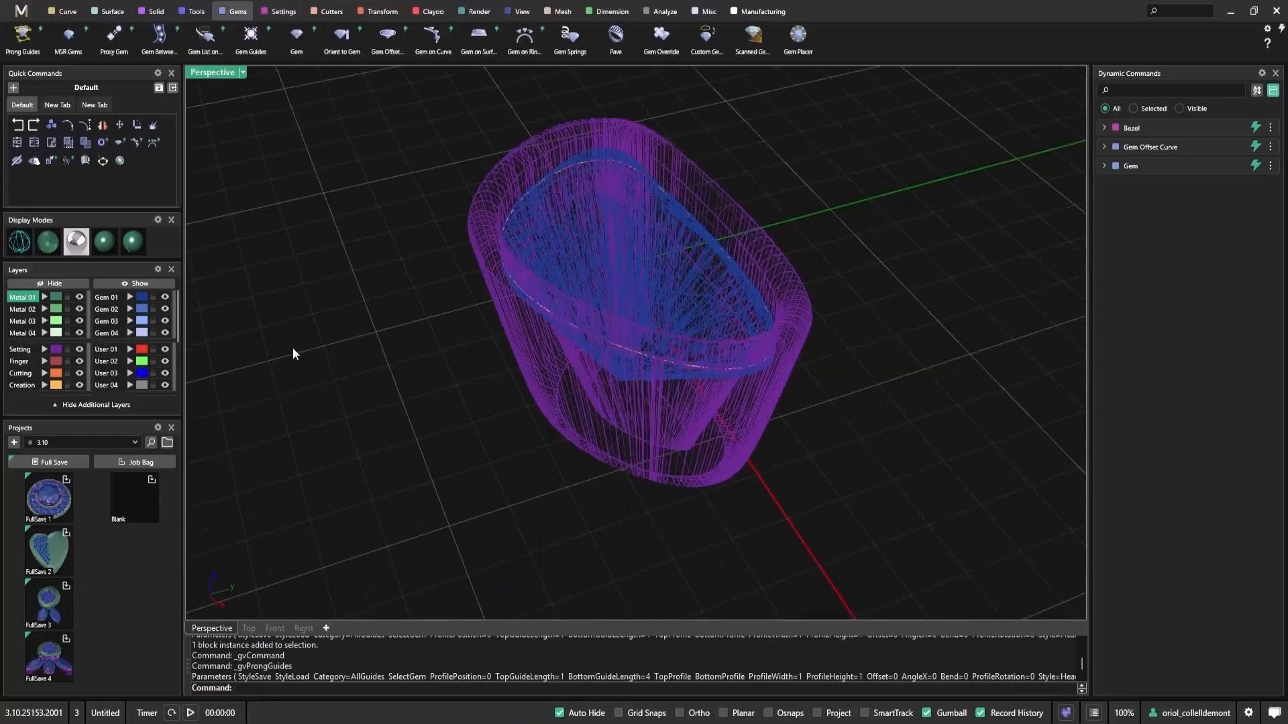
Create a diamond gem with the Emerald shape at the origin
scroll(461, 315, down, 3)
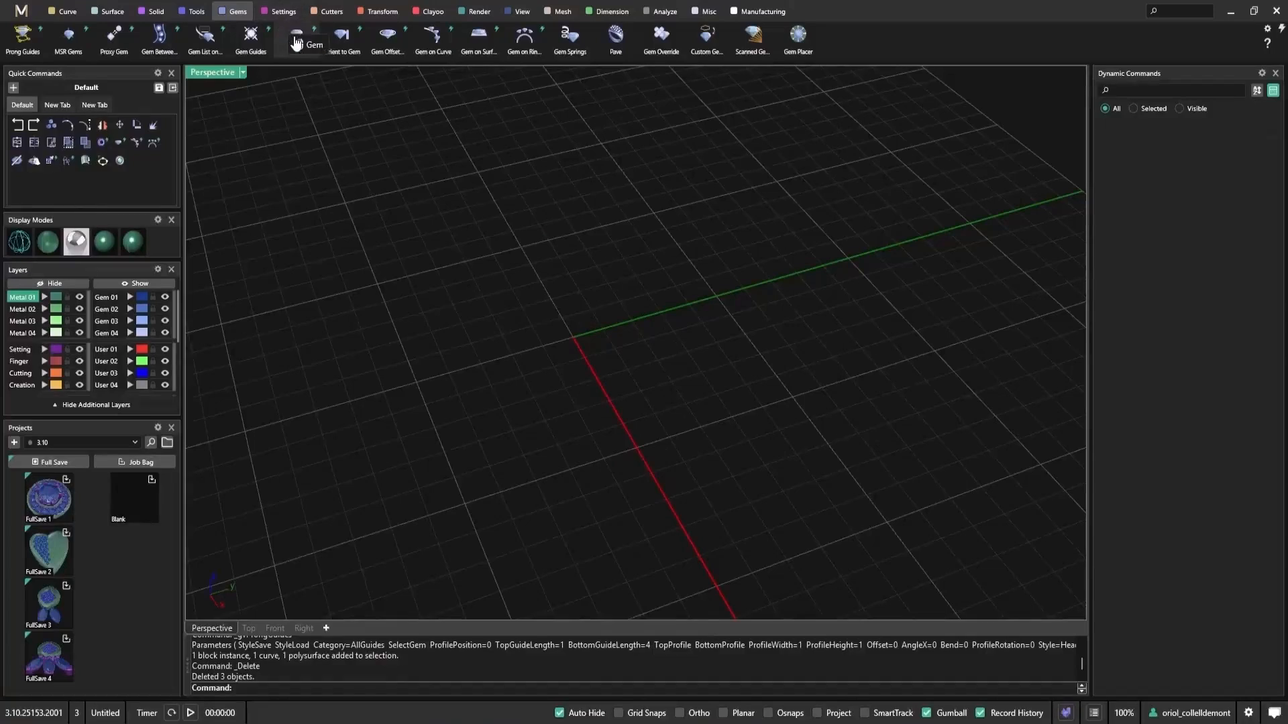
click(296, 43)
click(1168, 175)
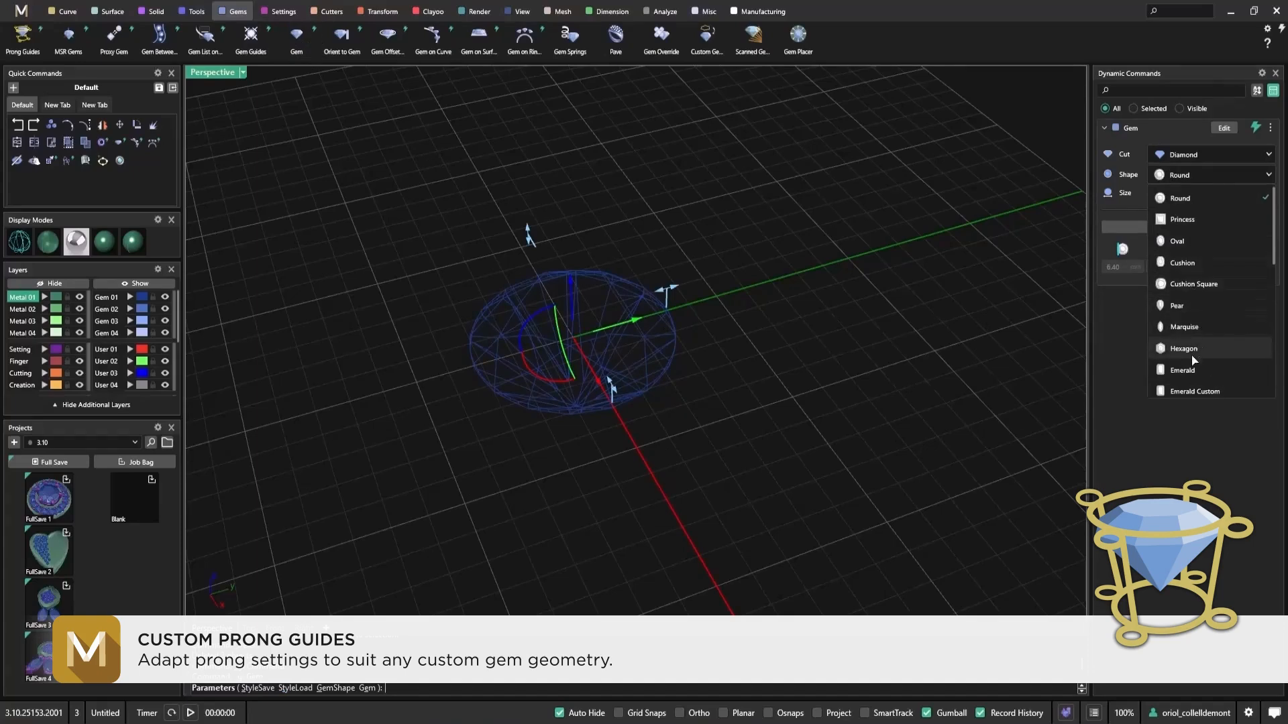
click(1182, 370)
right_drag(834, 316, 802, 355)
click(844, 375)
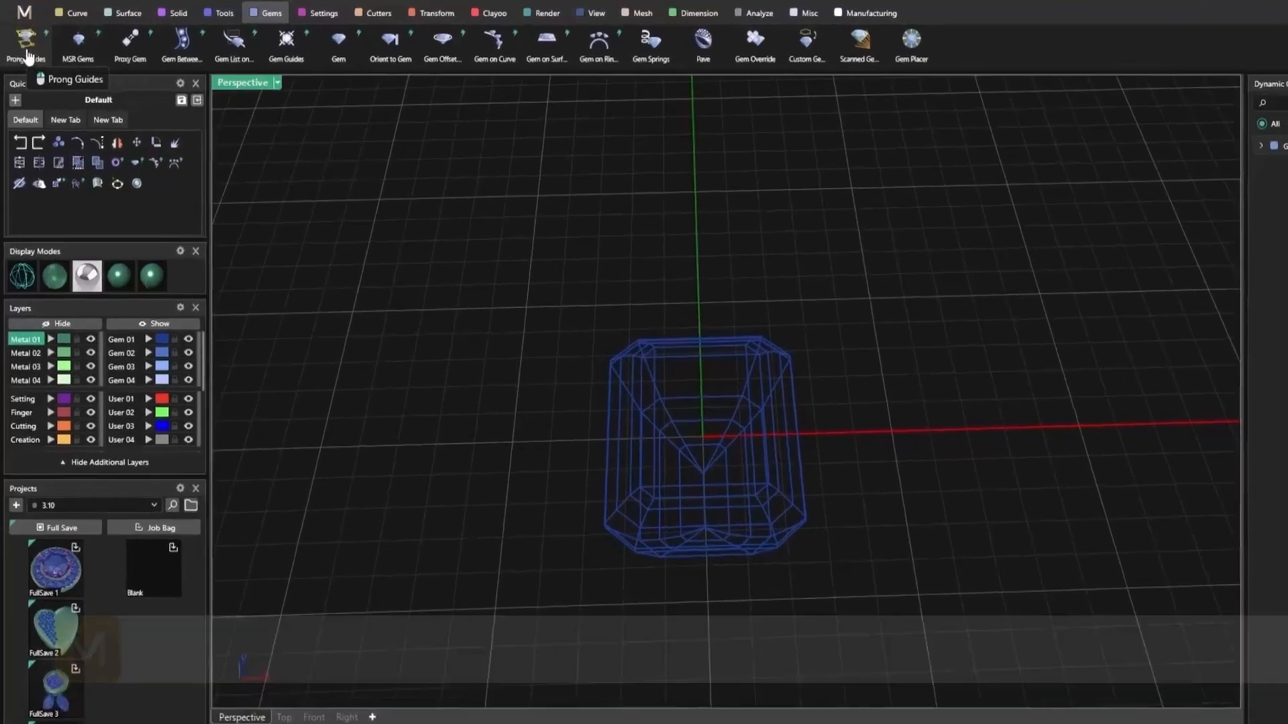
Add Prong Guides to the emerald gem with Angle X 13, Bend -21 and Profile Position 1 for all guides
click(27, 52)
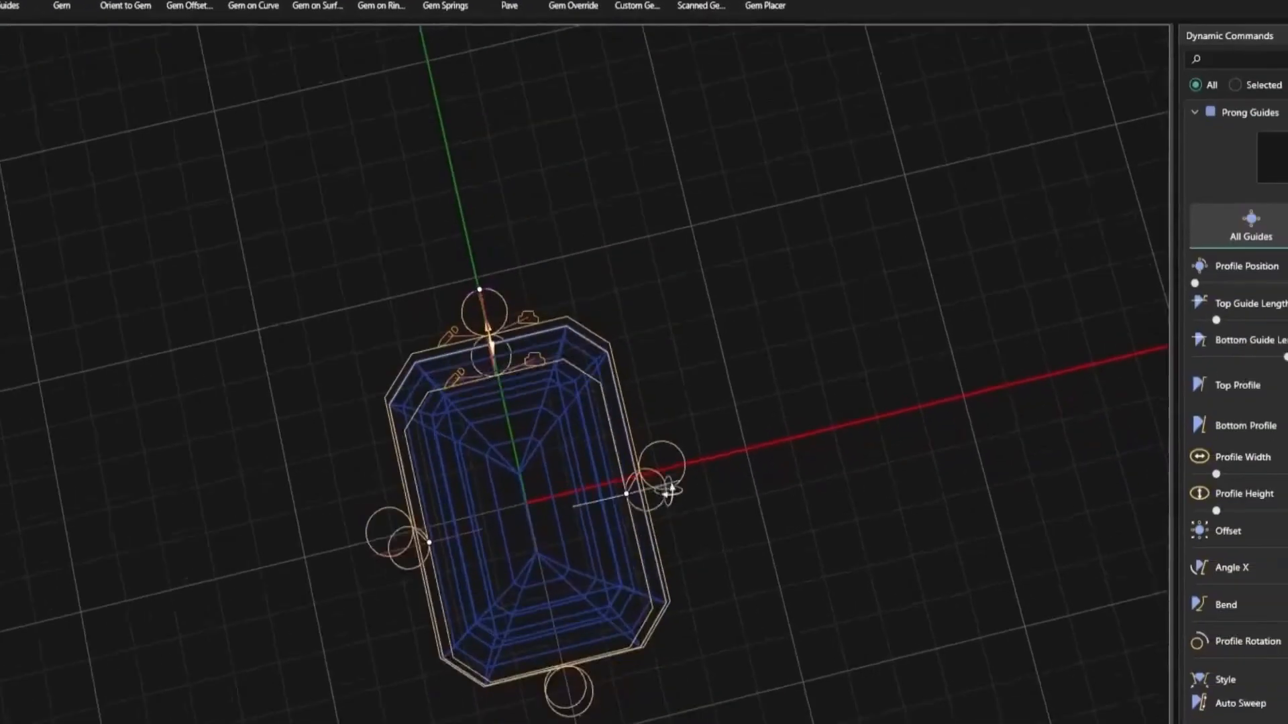
right_drag(668, 491, 659, 399)
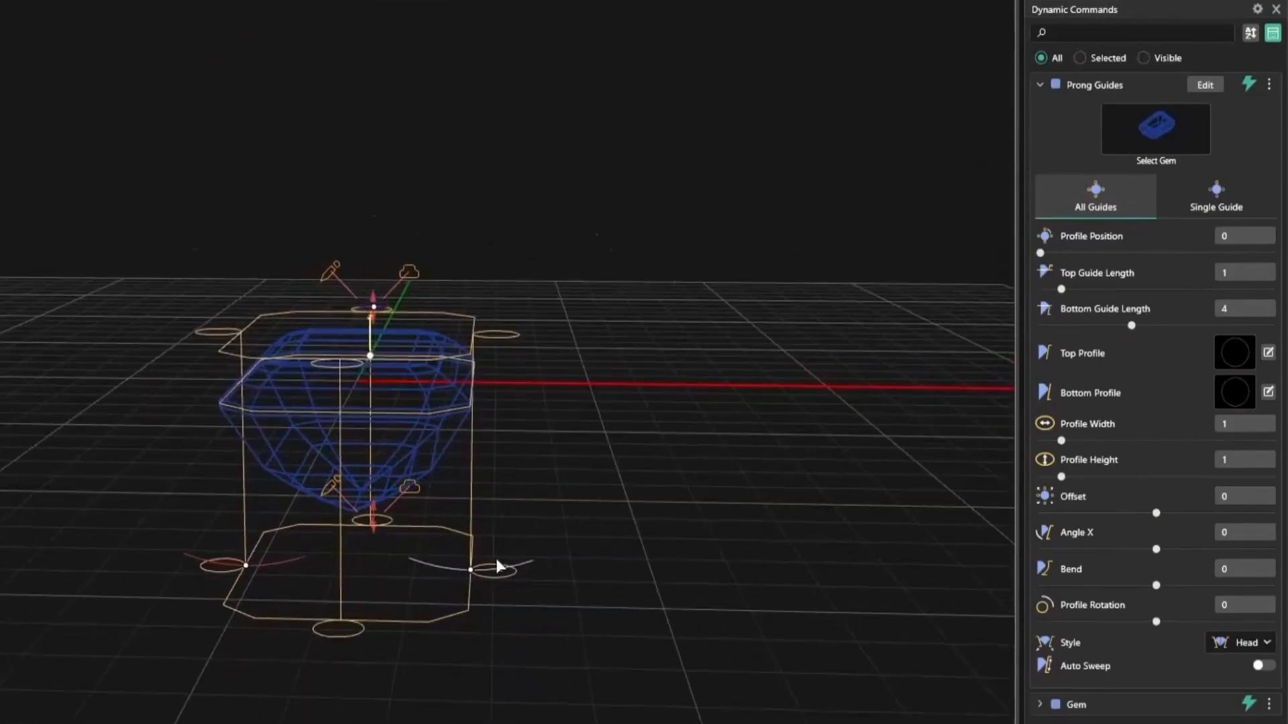
drag(471, 569, 430, 567)
drag(249, 565, 184, 569)
right_drag(521, 322, 473, 493)
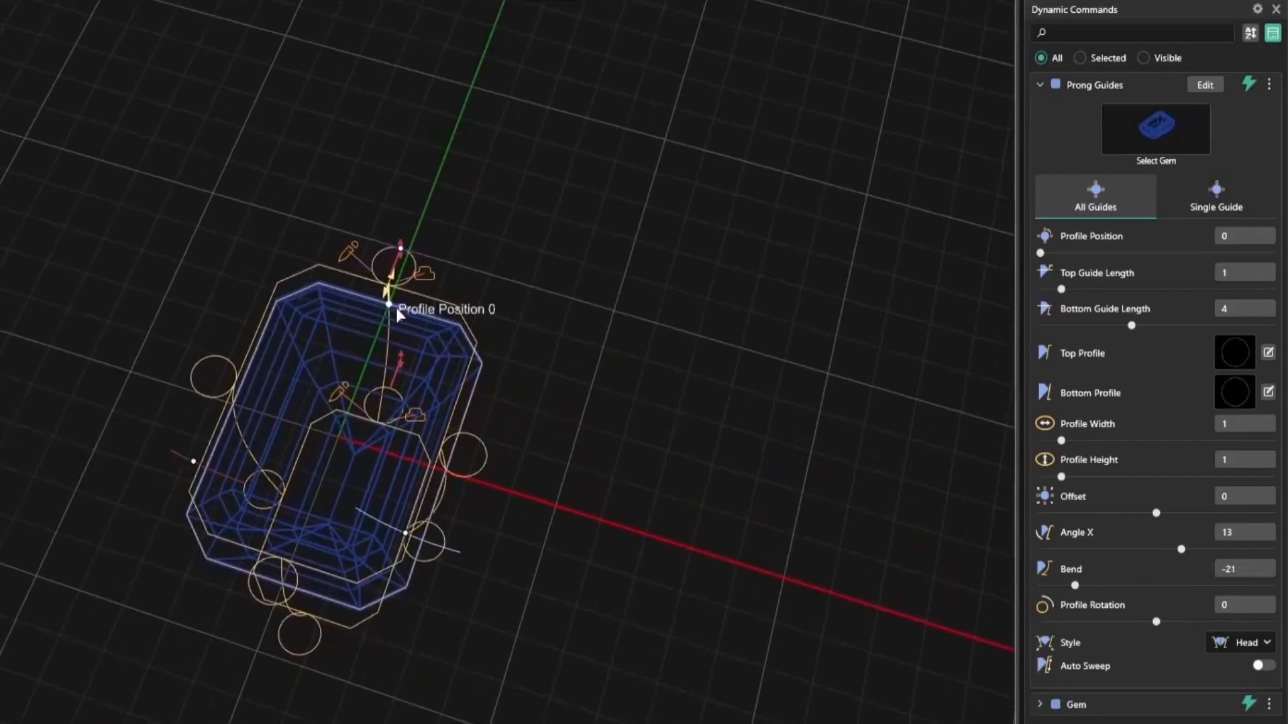
mouse_move(389, 313)
mouse_down()
mouse_move(423, 279)
mouse_move(377, 302)
mouse_move(405, 333)
mouse_move(386, 327)
mouse_up()
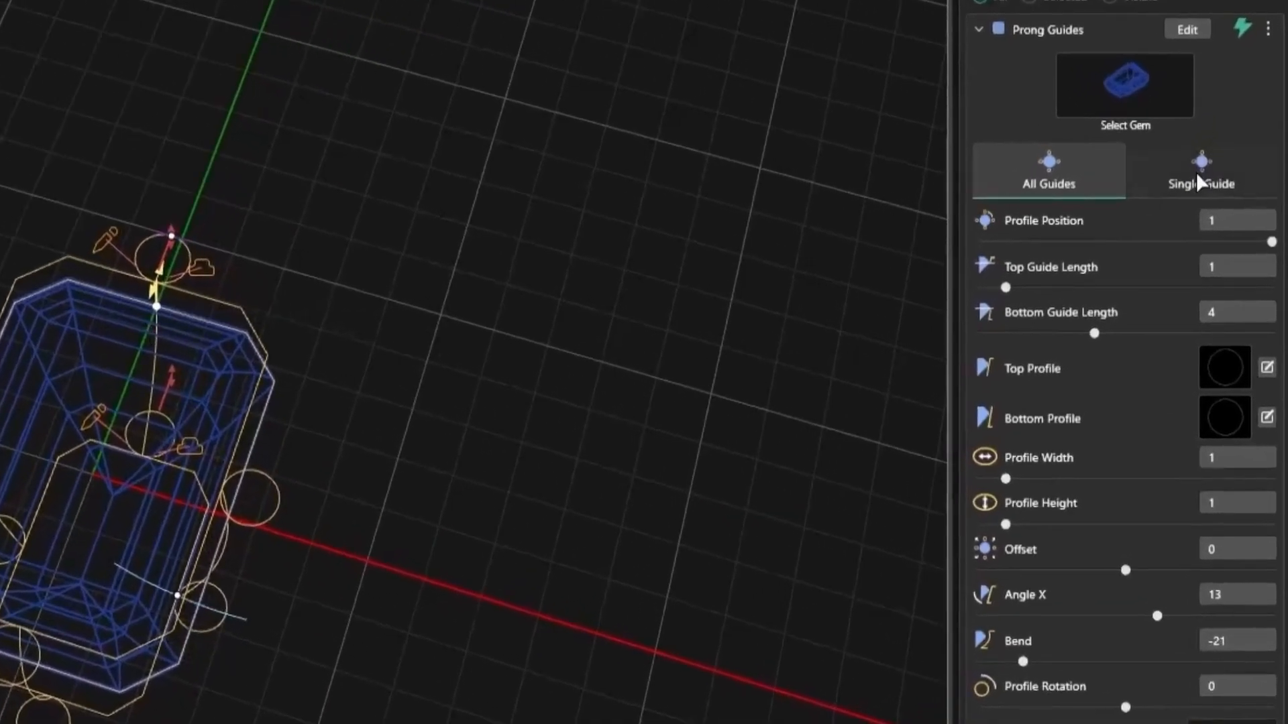
Move individual prong guides toward the emerald gem's corners, placing two of them at Profile Position 0.9 and 0.1
click(1198, 181)
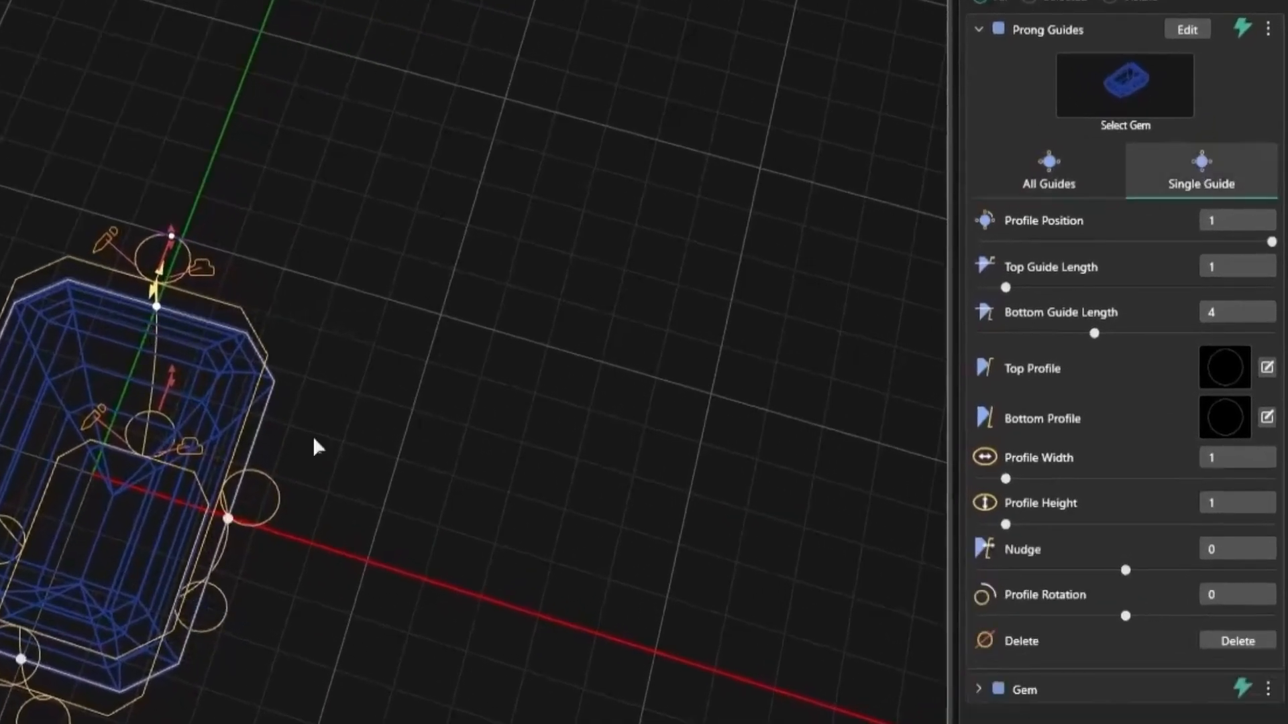
drag(385, 305, 460, 356)
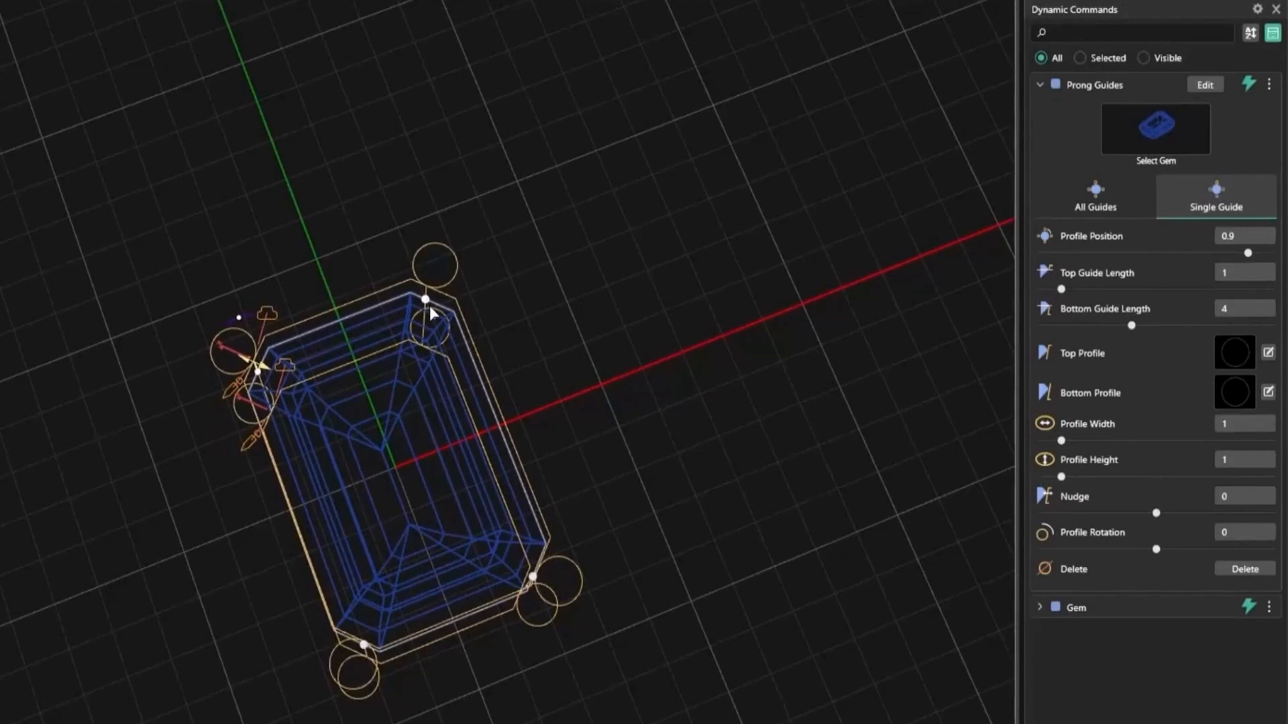
drag(430, 307, 433, 300)
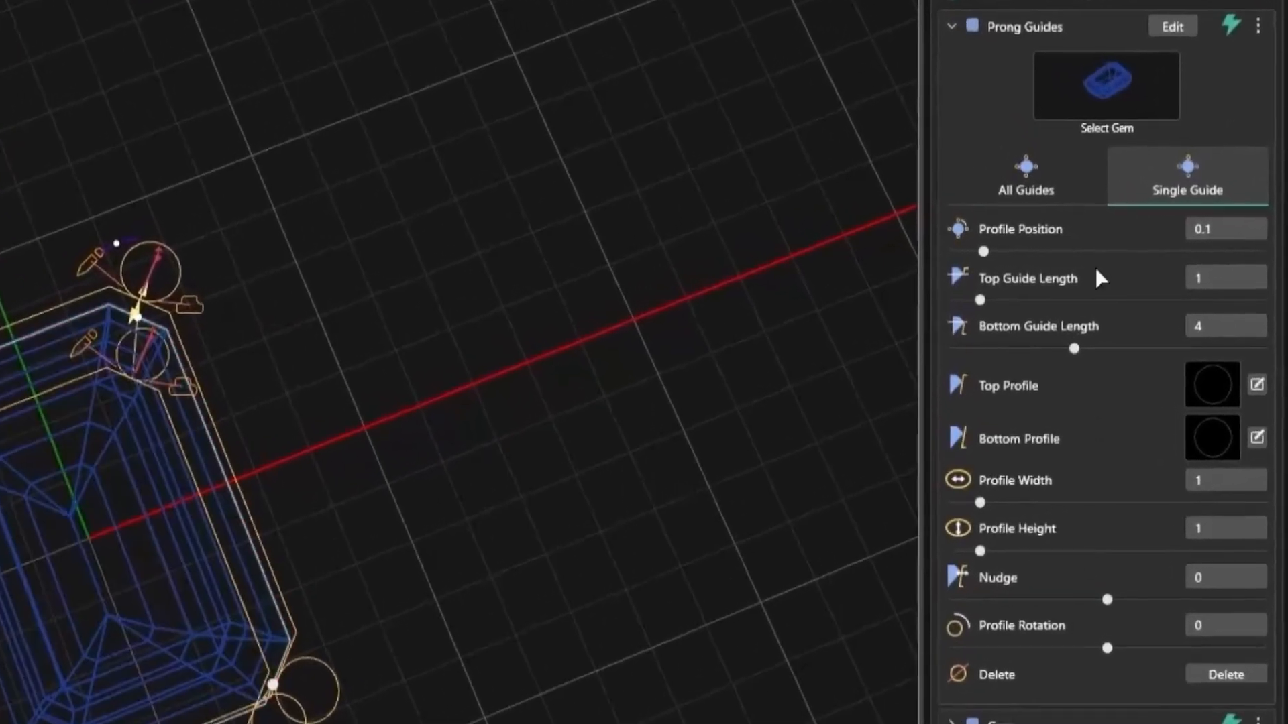
Turn on Auto Sweep for all prong guides and set Angle X to 18 and Bend to -20
click(1027, 191)
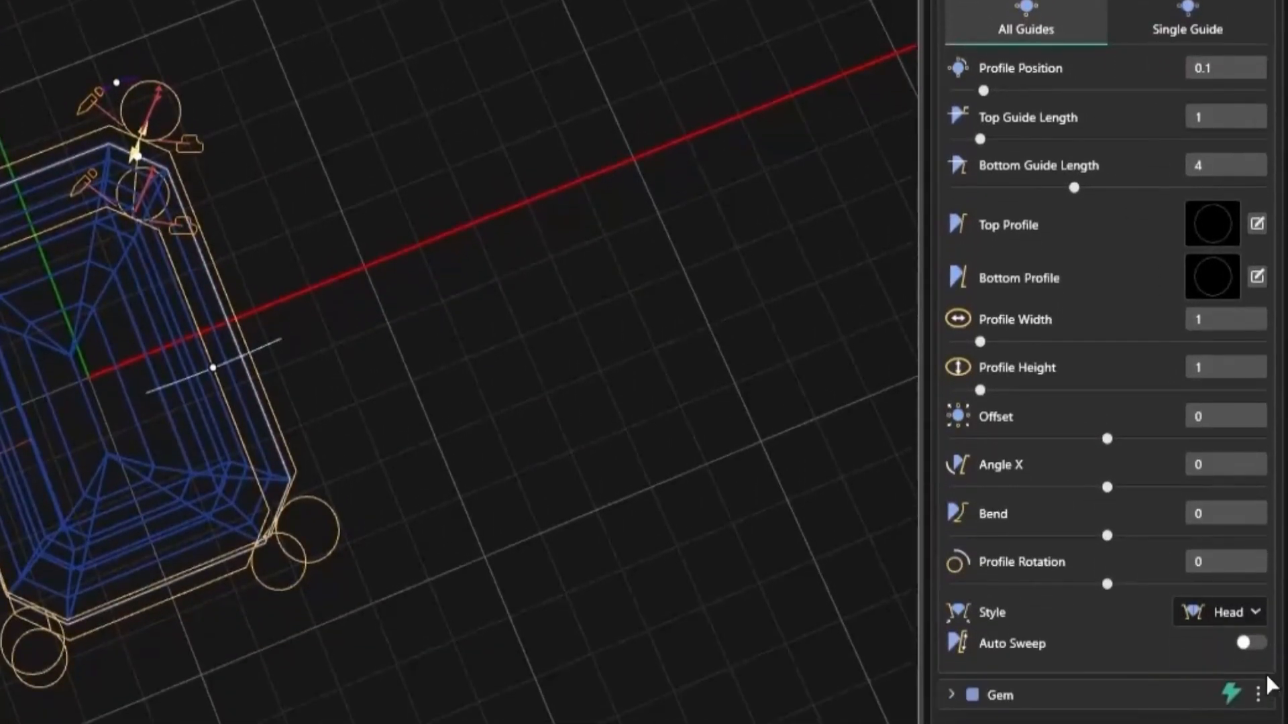
click(1246, 643)
right_drag(600, 336, 441, 305)
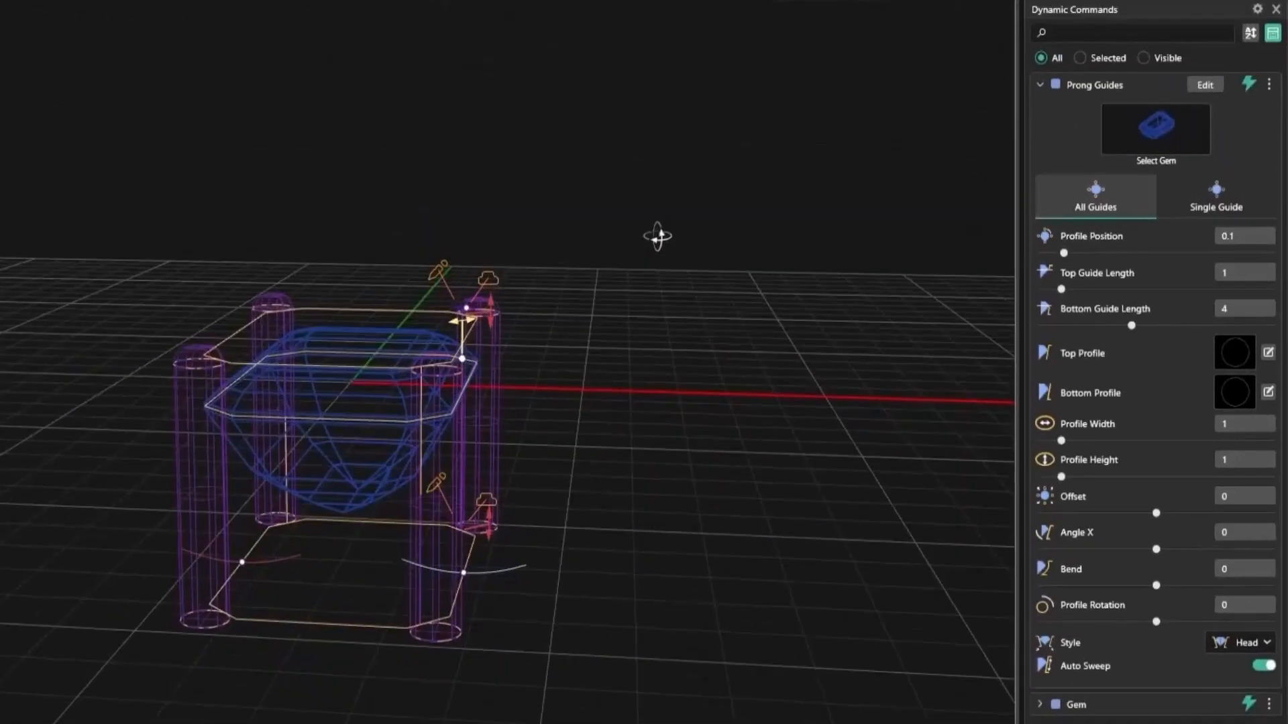
right_drag(656, 414, 506, 564)
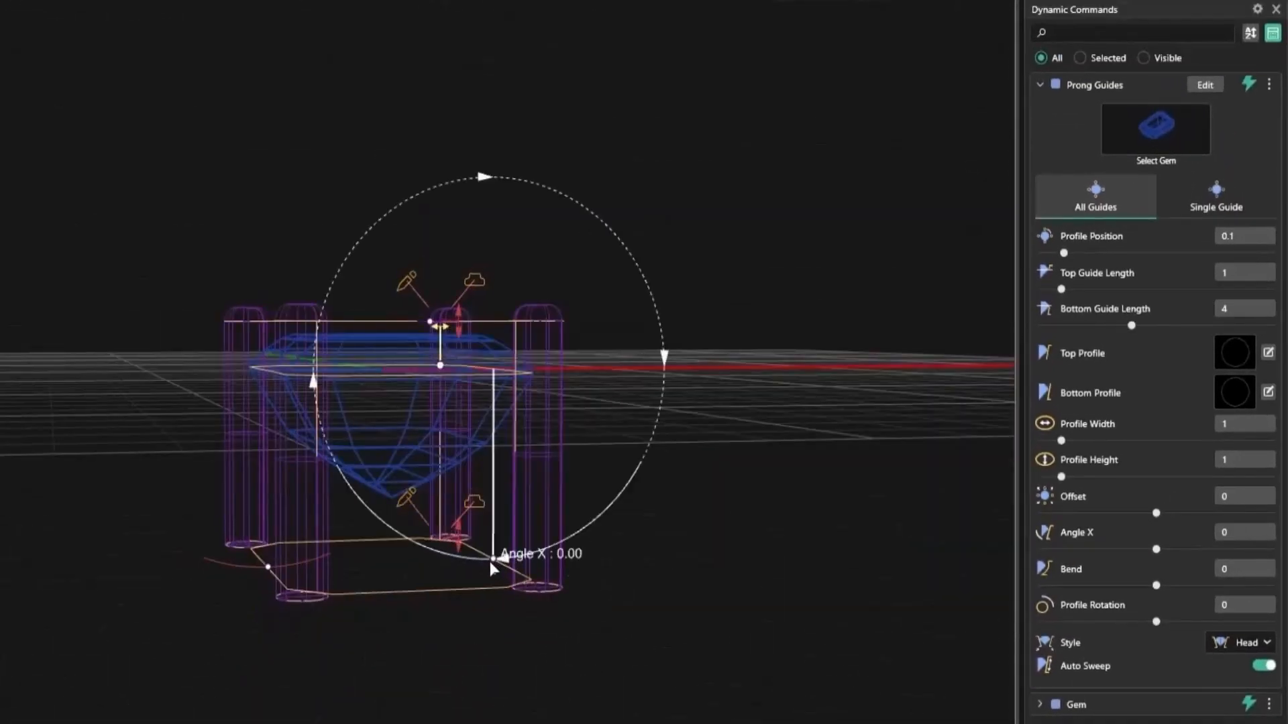
drag(493, 567, 441, 554)
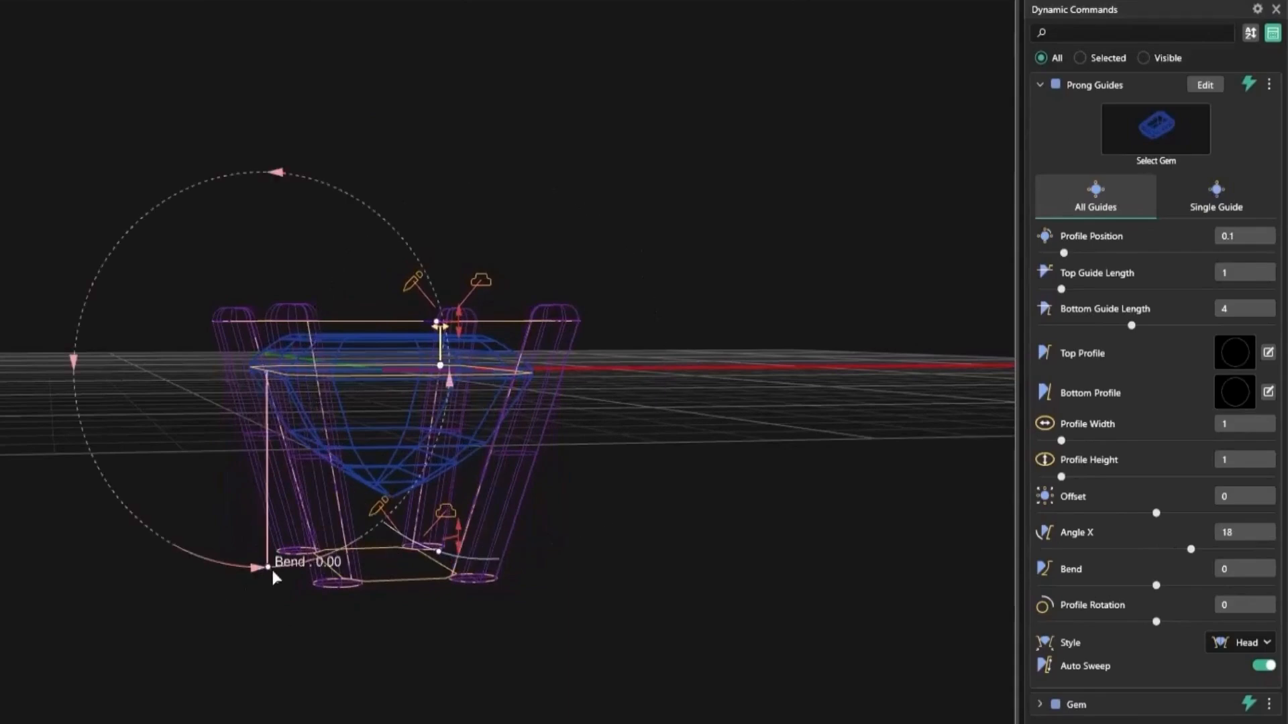
drag(271, 567, 196, 557)
right_drag(856, 414, 669, 362)
Set the top guide length to 0.5 and change the prongs' top profile to the flat-bottomed dome shape
drag(503, 313, 508, 339)
click(1242, 356)
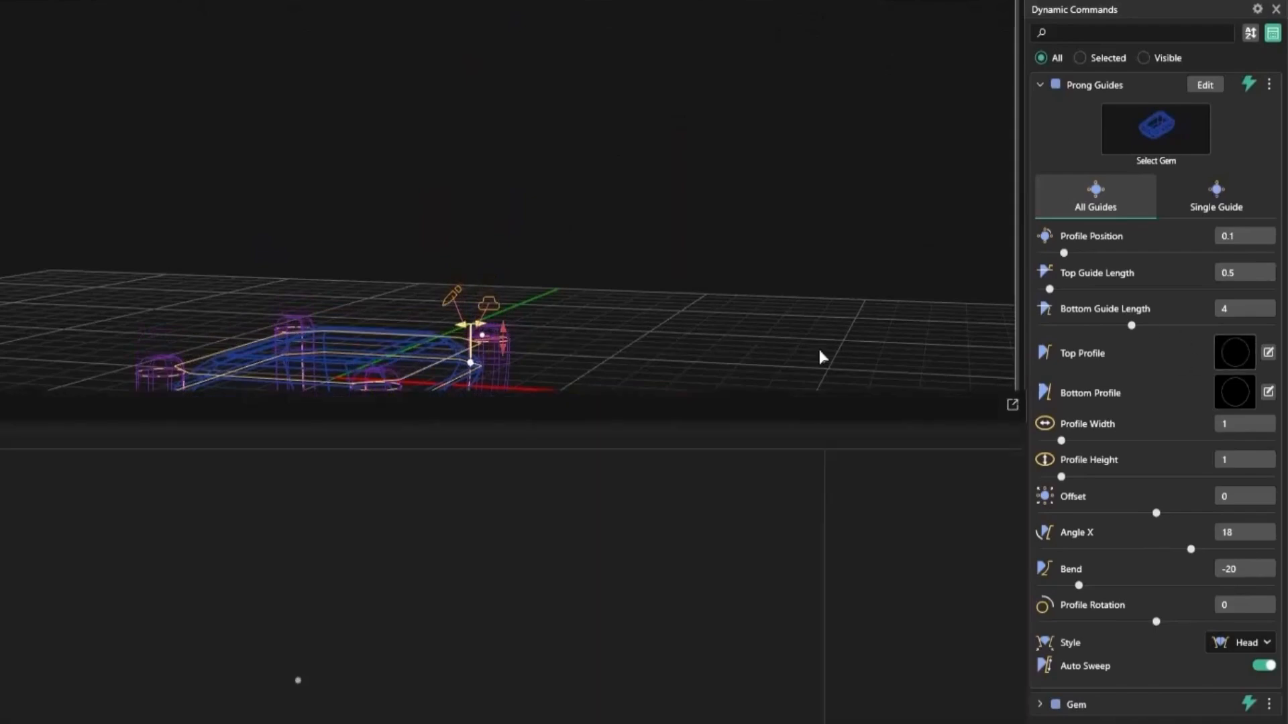
double_click(2, 538)
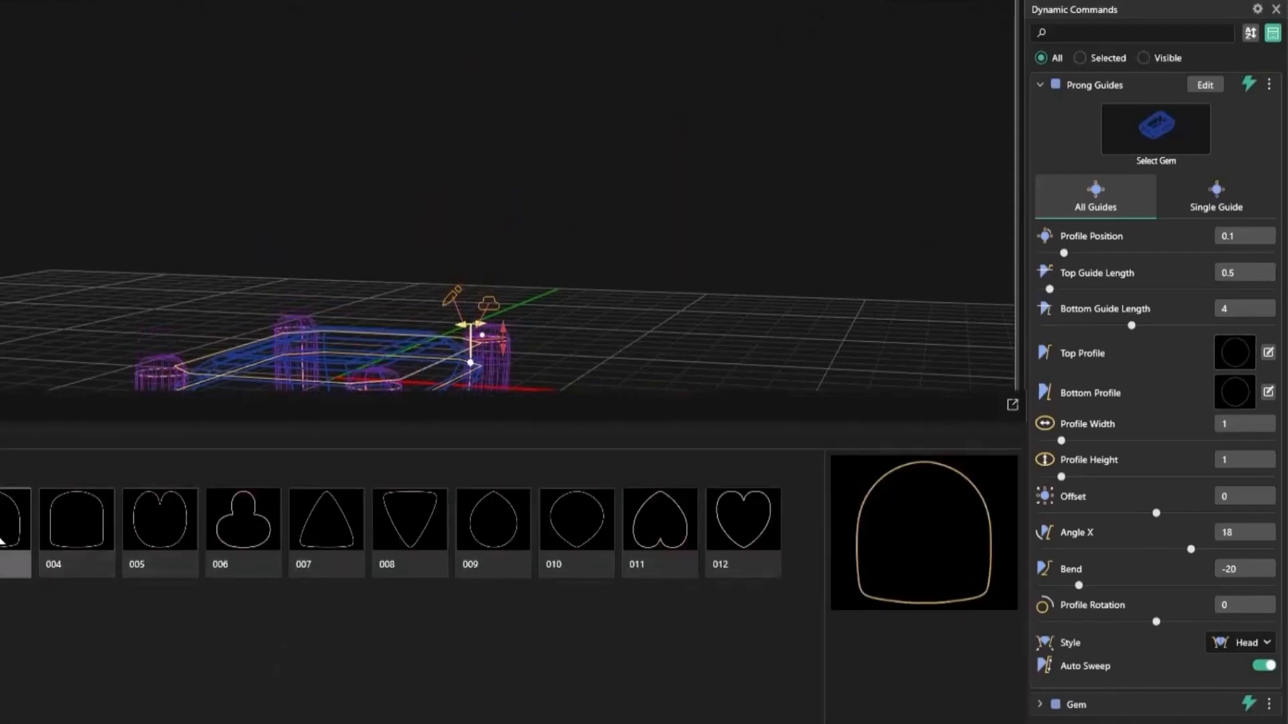
right_drag(350, 395, 445, 474)
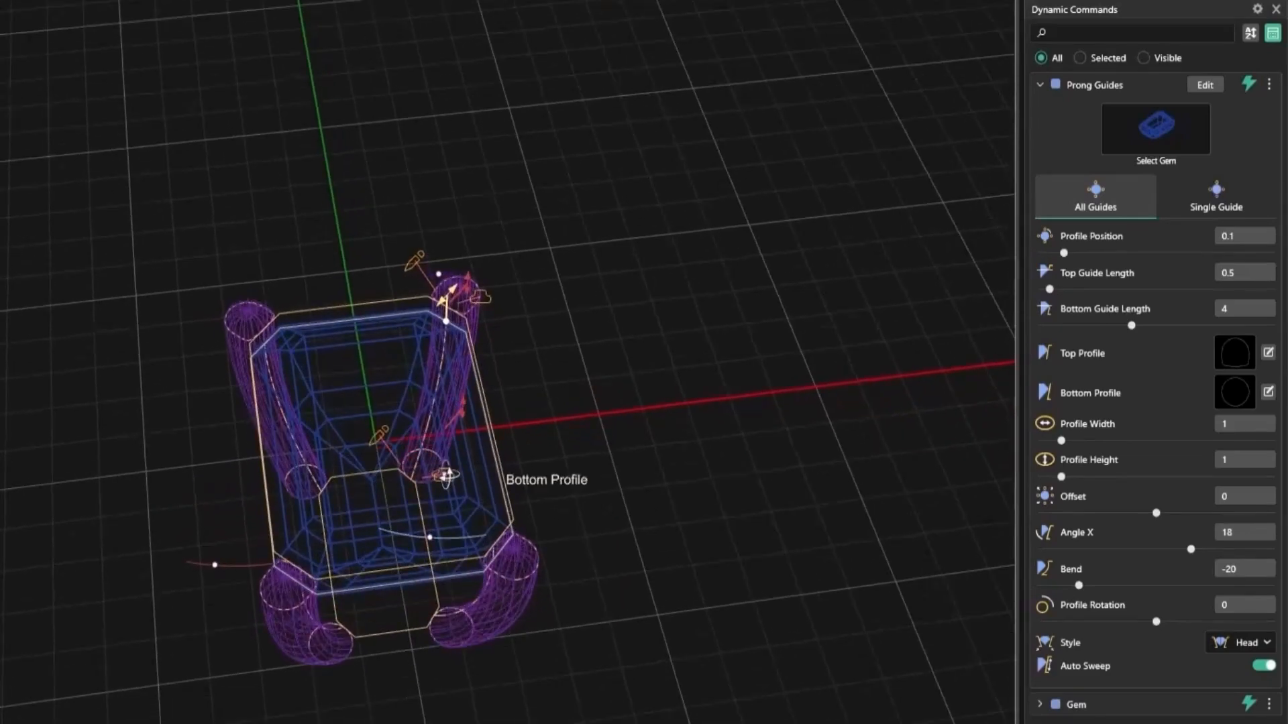
right_drag(608, 458, 609, 447)
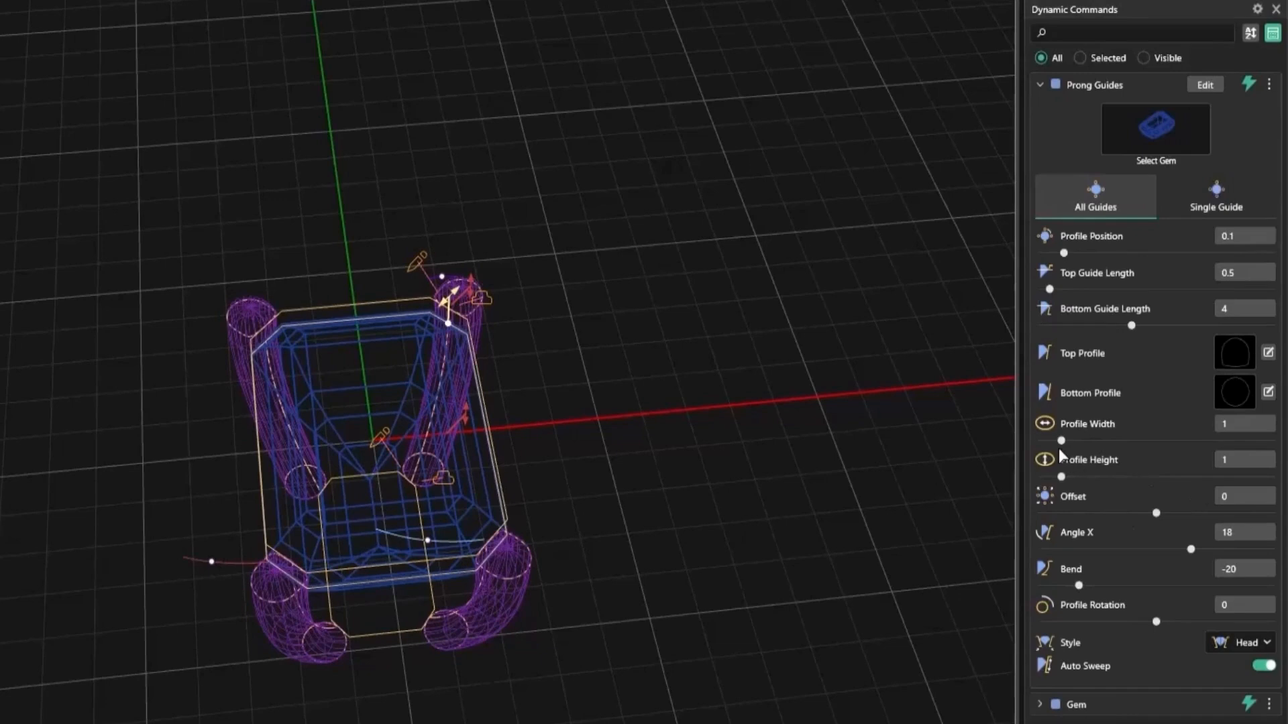
Set Profile Width 1.4, Profile Height 0.9, Offset 0.1 and Profile Rotation -6 for all prong guides
drag(1062, 444, 1057, 482)
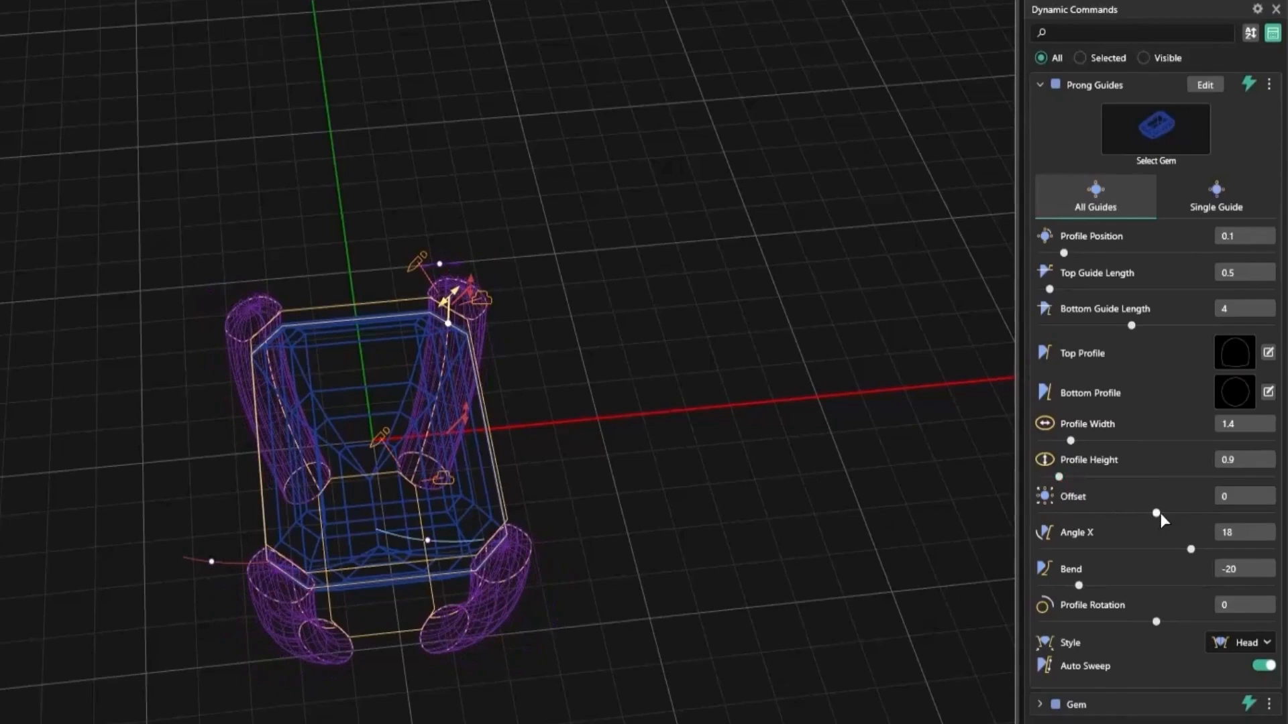
drag(1157, 513, 1160, 513)
right_drag(812, 539, 713, 501)
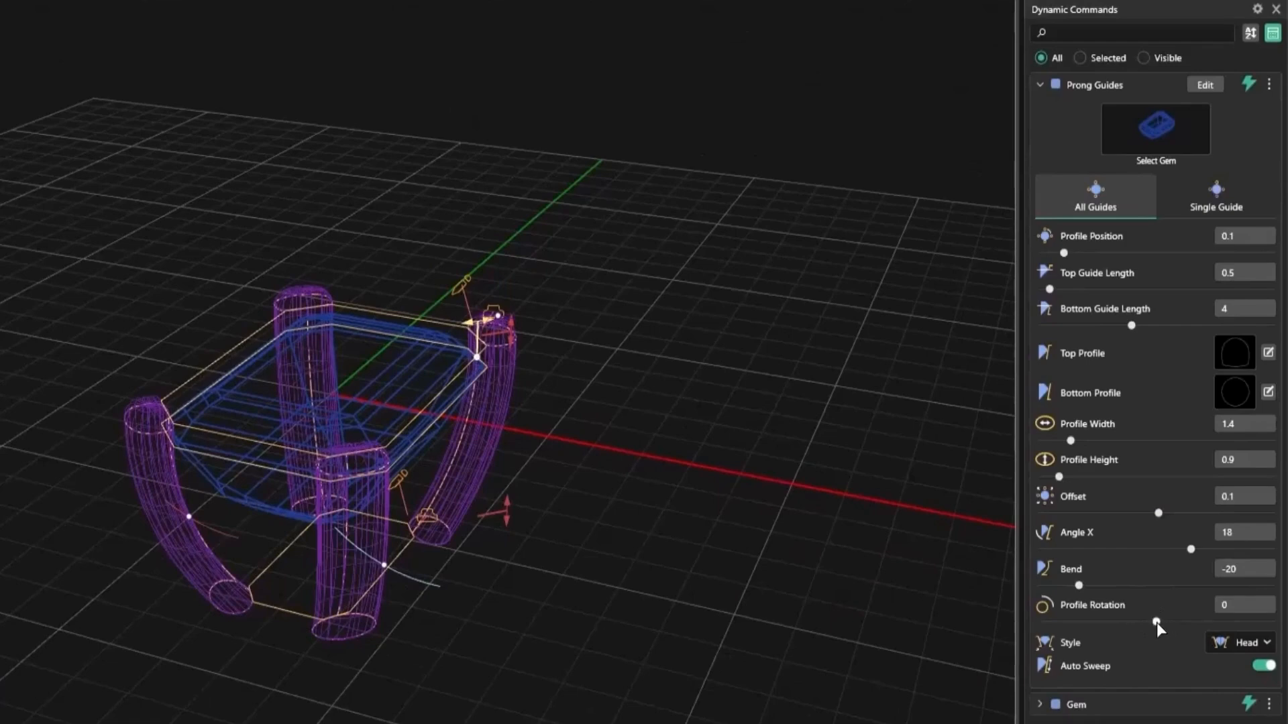
mouse_move(1157, 622)
mouse_down()
mouse_move(1183, 623)
mouse_move(1153, 622)
mouse_up()
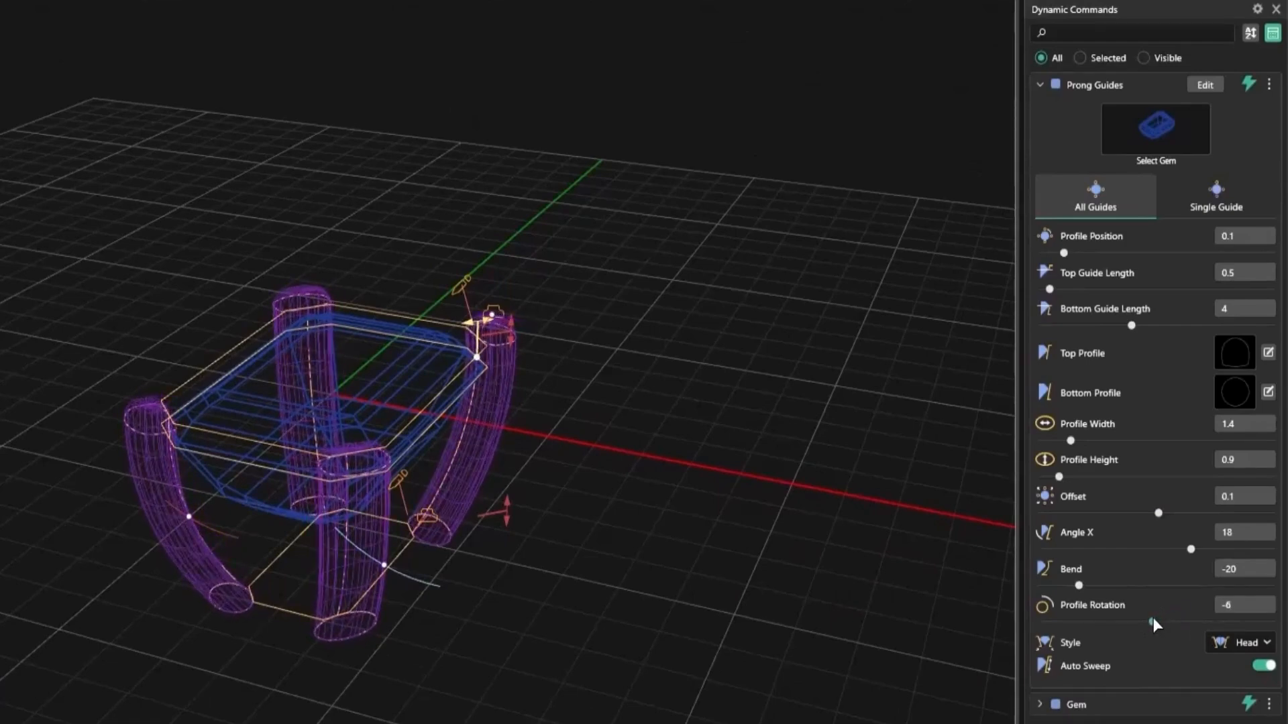
right_drag(569, 423, 643, 600)
right_drag(701, 567, 540, 366)
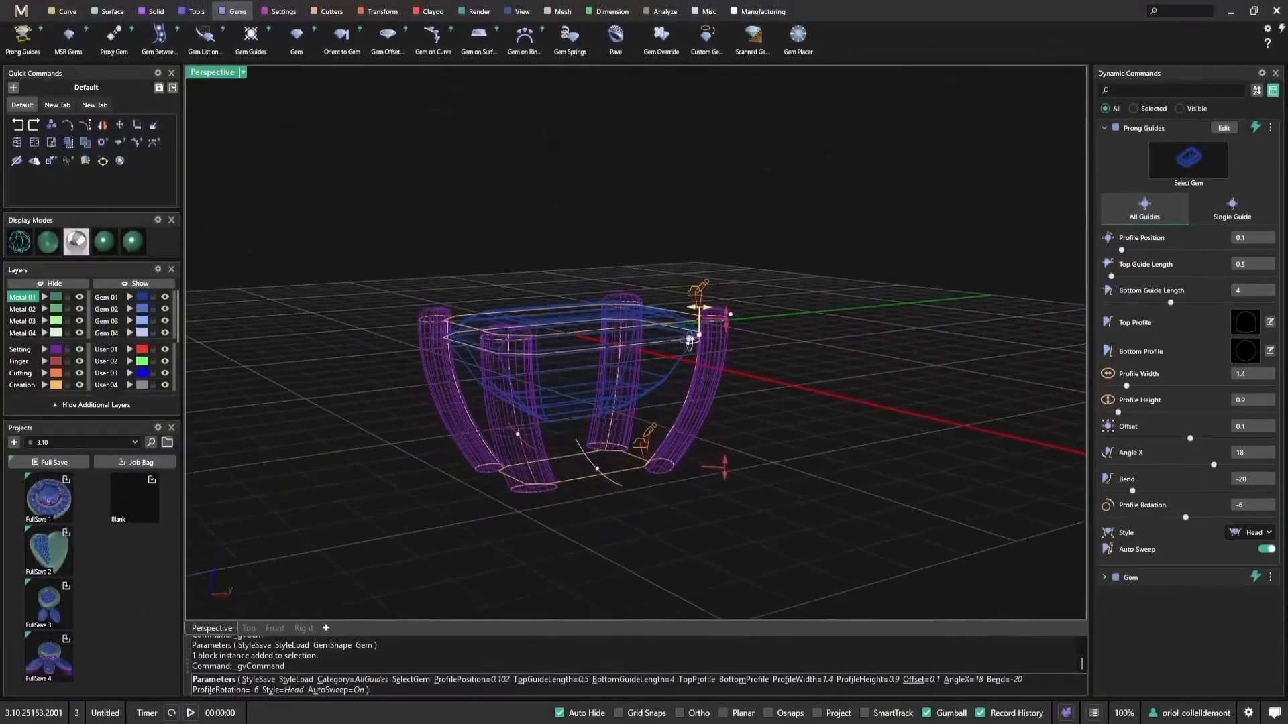
right_drag(690, 341, 690, 338)
right_drag(762, 358, 812, 398)
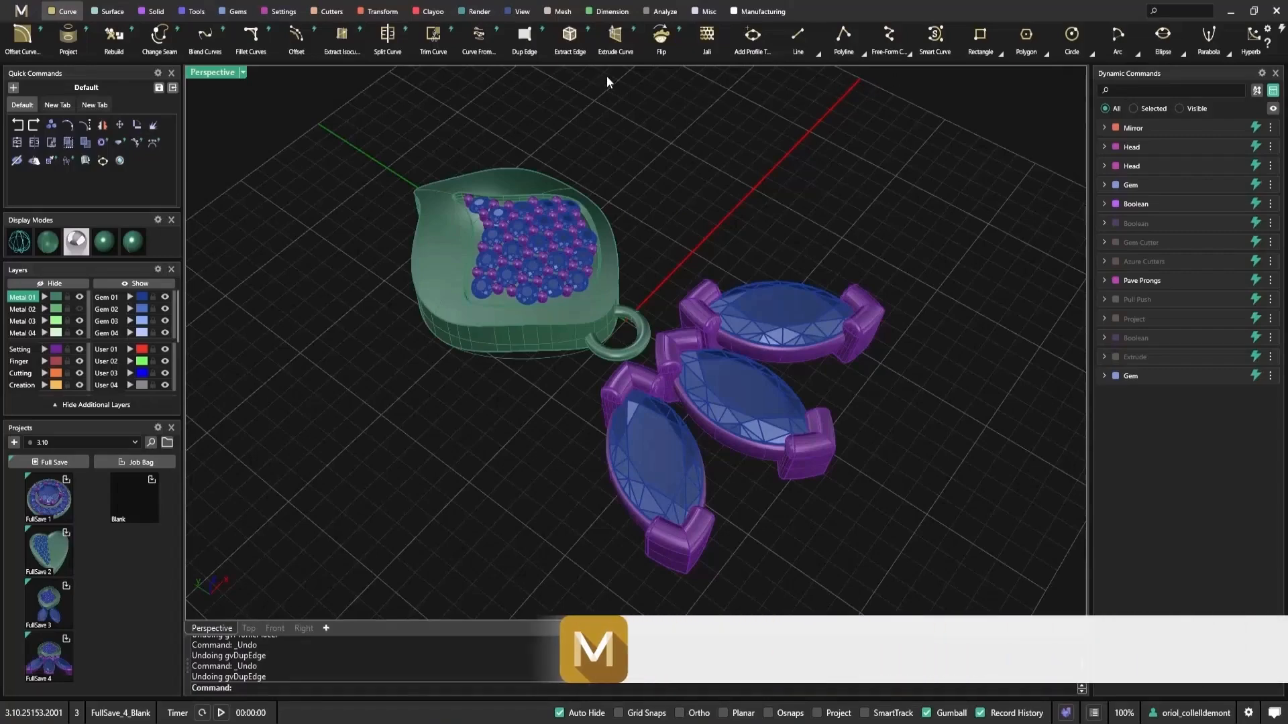
Duplicate the leaf pendant's outer rim edges and the inner edge around the pavé area with Dup Edge
click(524, 37)
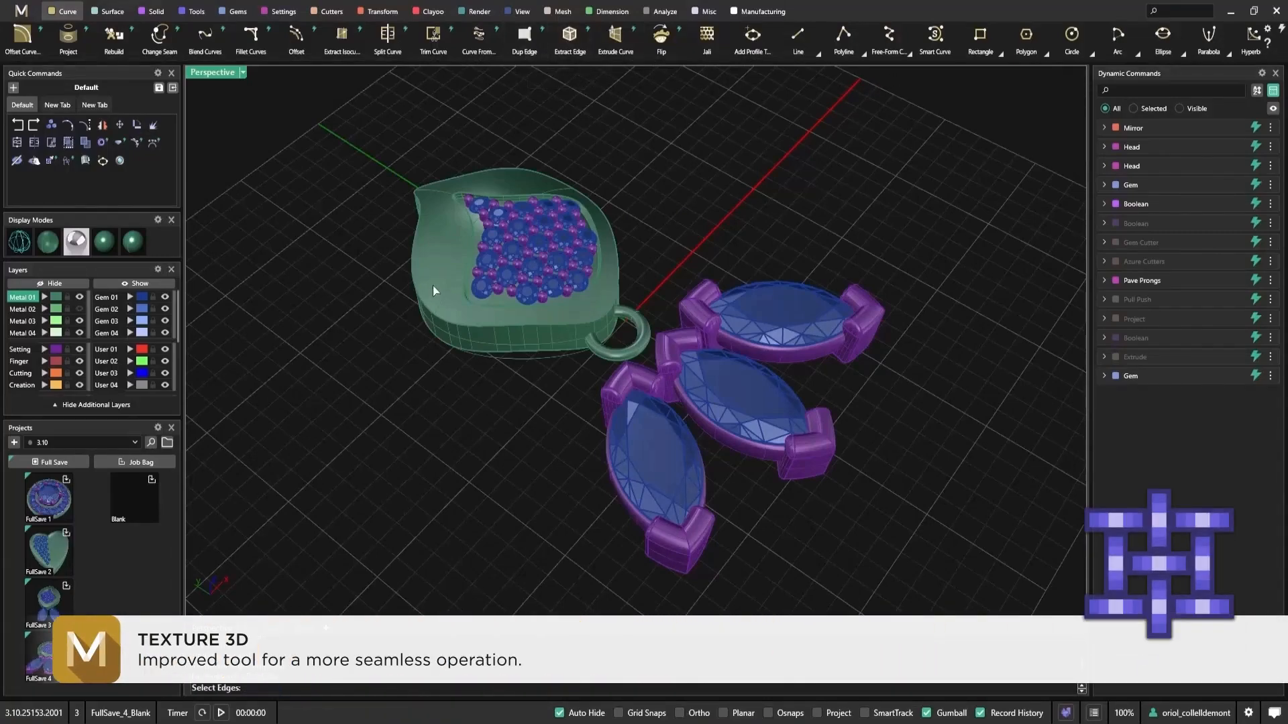
click(439, 318)
click(468, 260)
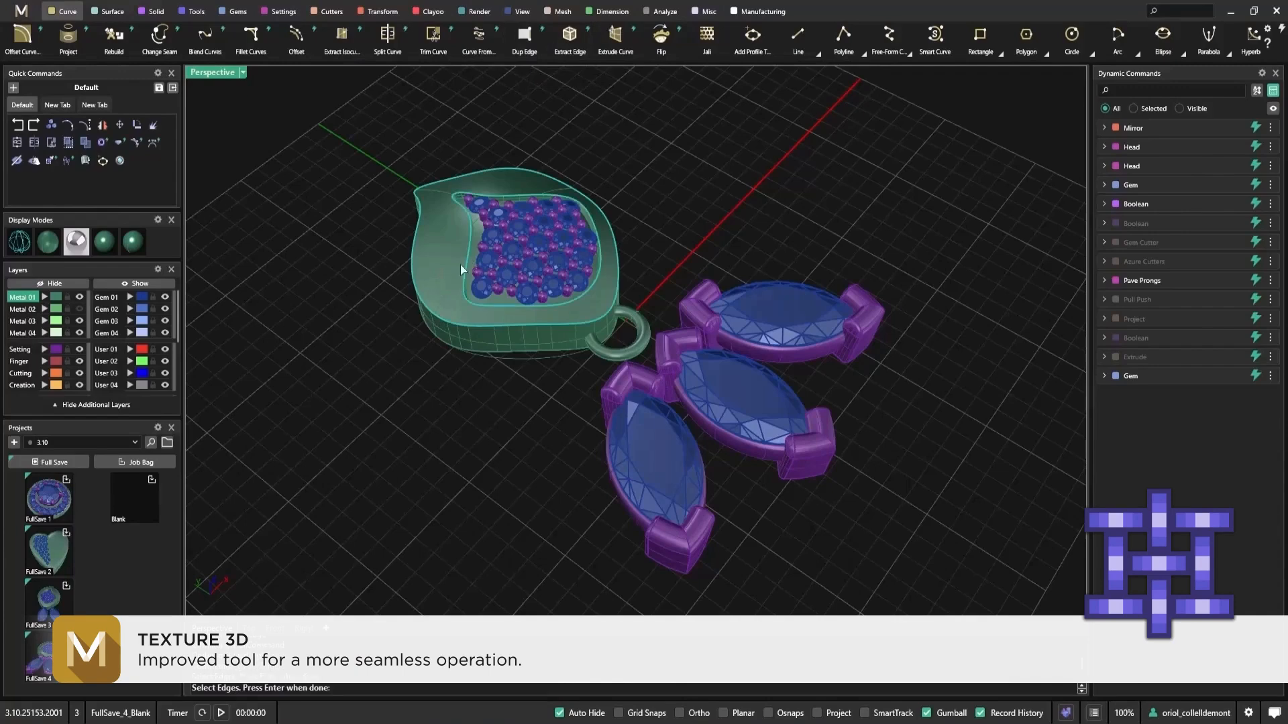
key(Return)
key(Return)
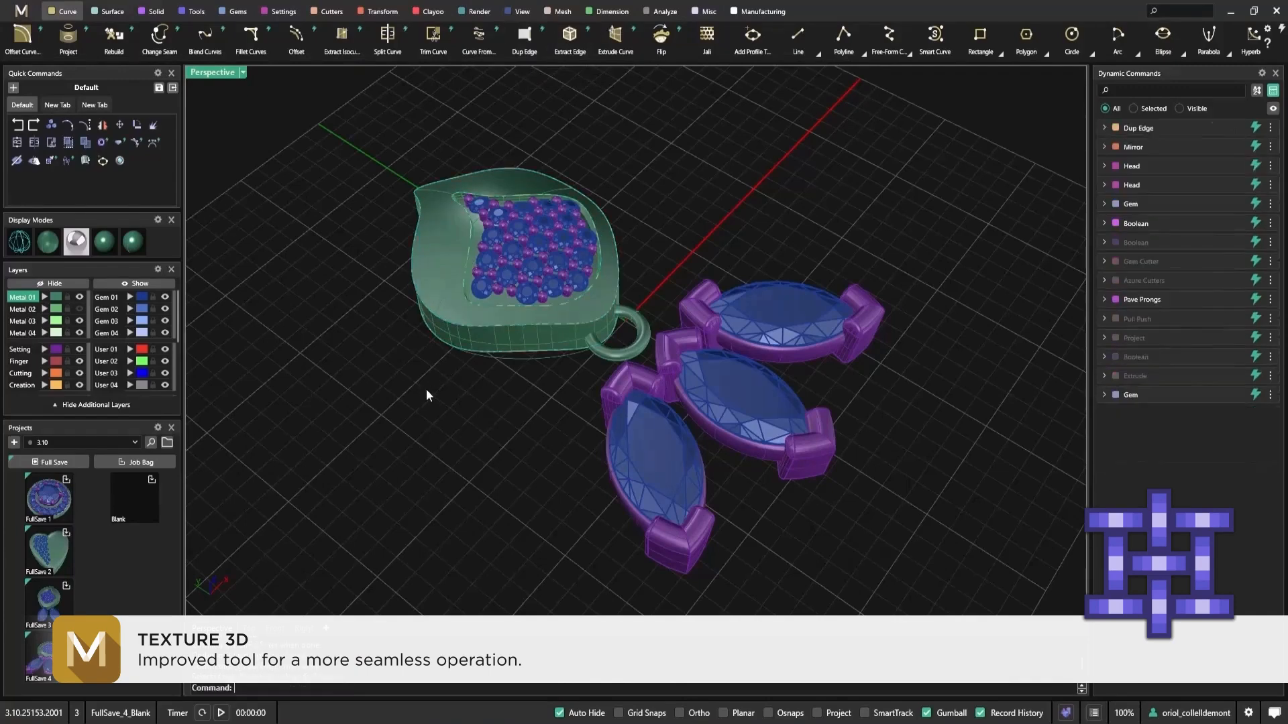
Place a profile on the pendant's duplicated upper outer edge curve with Profile Placer, using Shank profile 02
right_drag(425, 389, 452, 376)
click(403, 243)
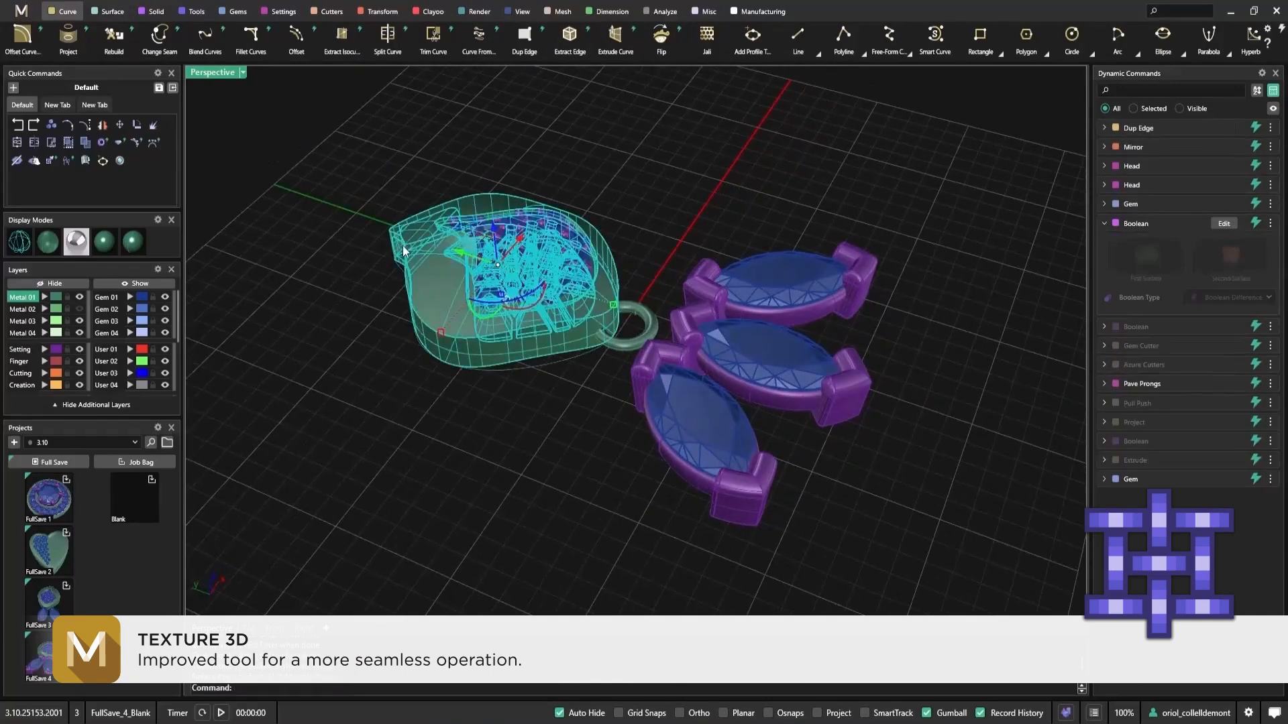
click(400, 211)
click(409, 218)
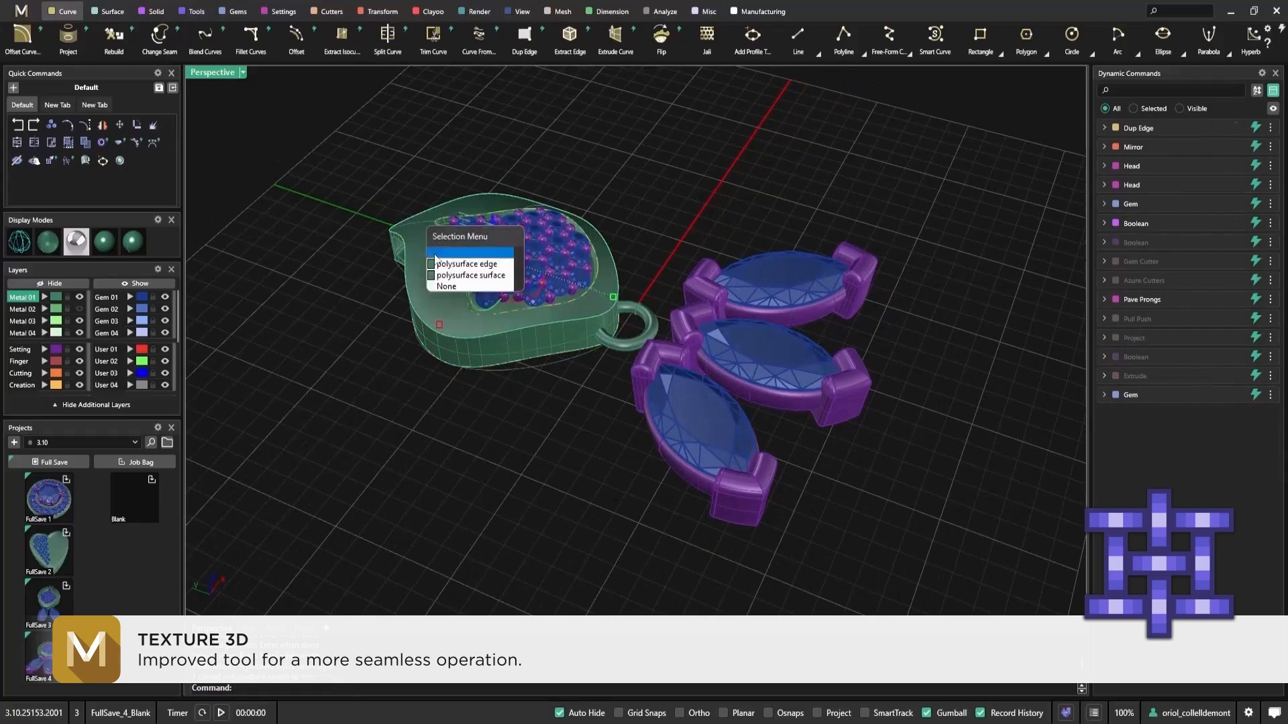
click(434, 252)
click(67, 165)
right_drag(316, 264, 469, 195)
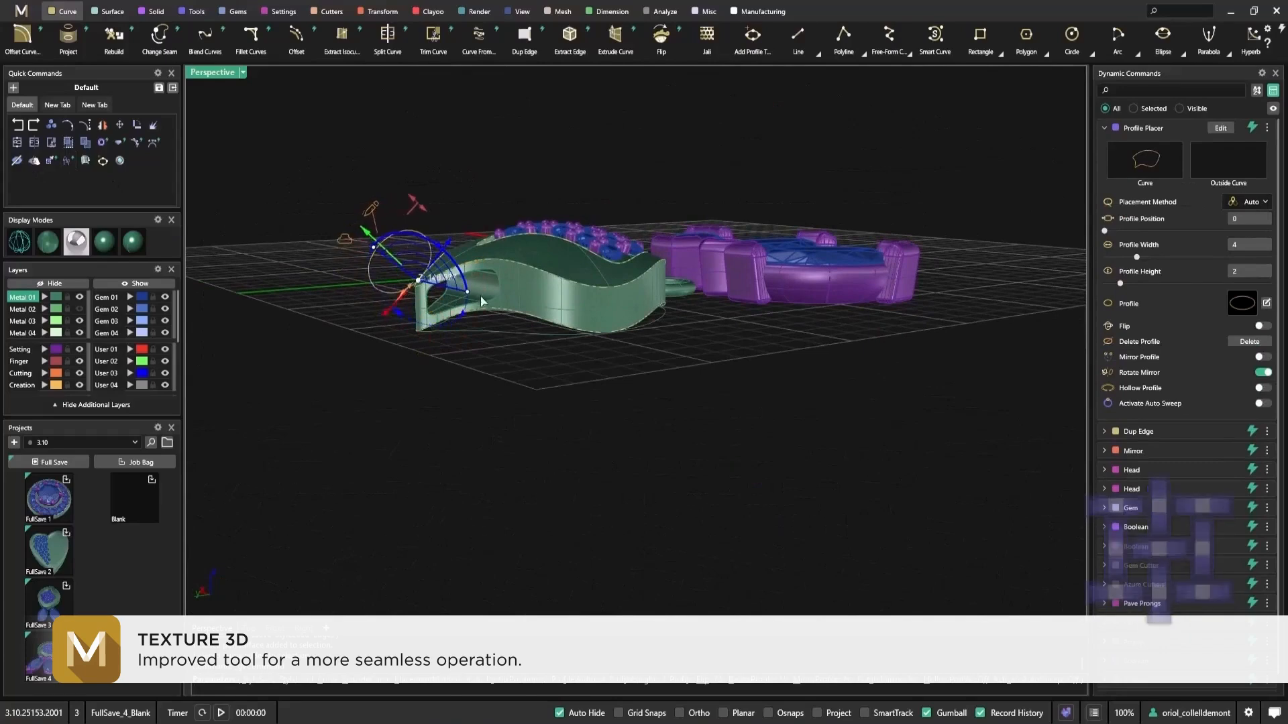
right_drag(373, 231, 403, 275)
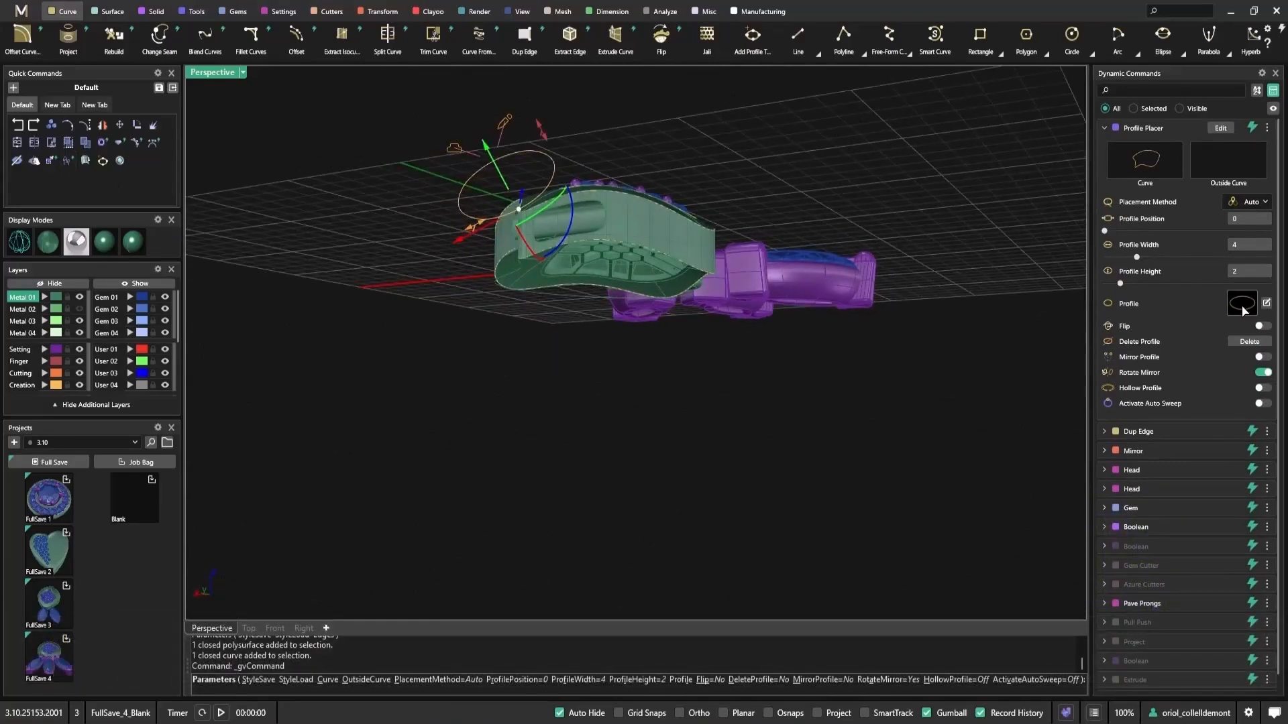
click(1230, 309)
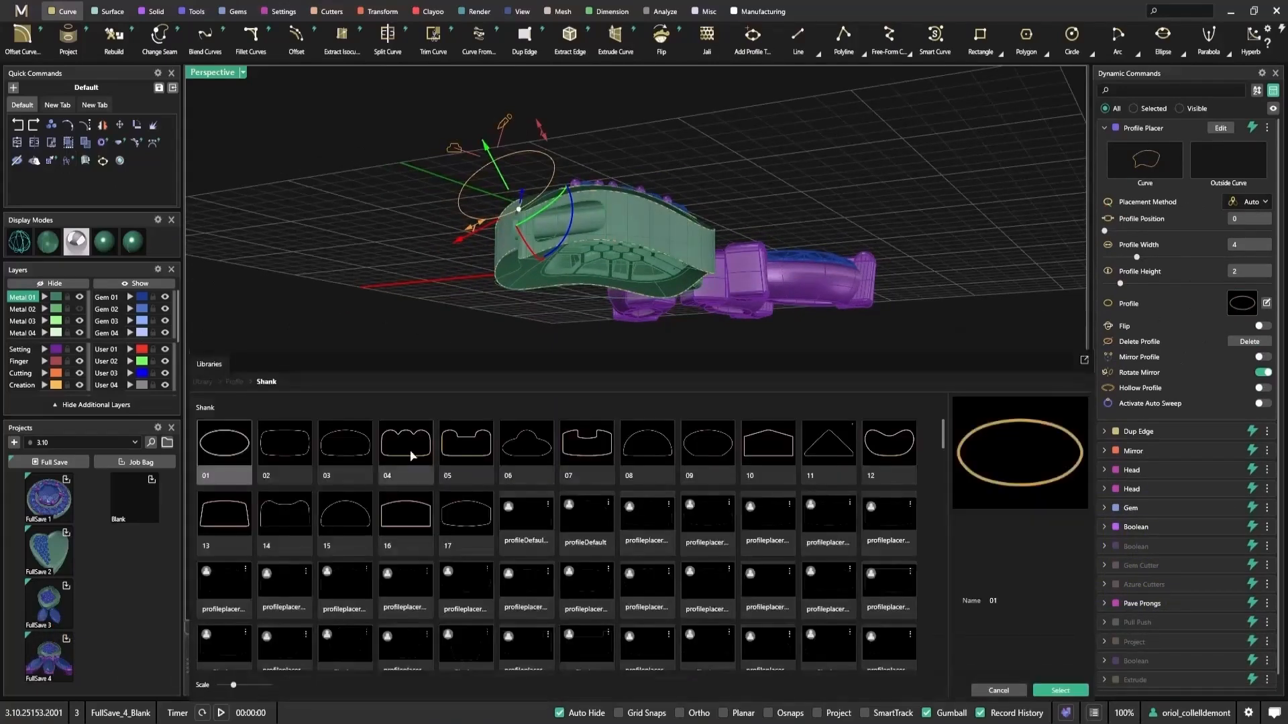
double_click(305, 459)
Size the upper rim profile to width 0.3 and height 0.4, activate Auto Sweep, and complete the rim
drag(541, 137, 557, 178)
drag(478, 223, 514, 207)
click(1266, 405)
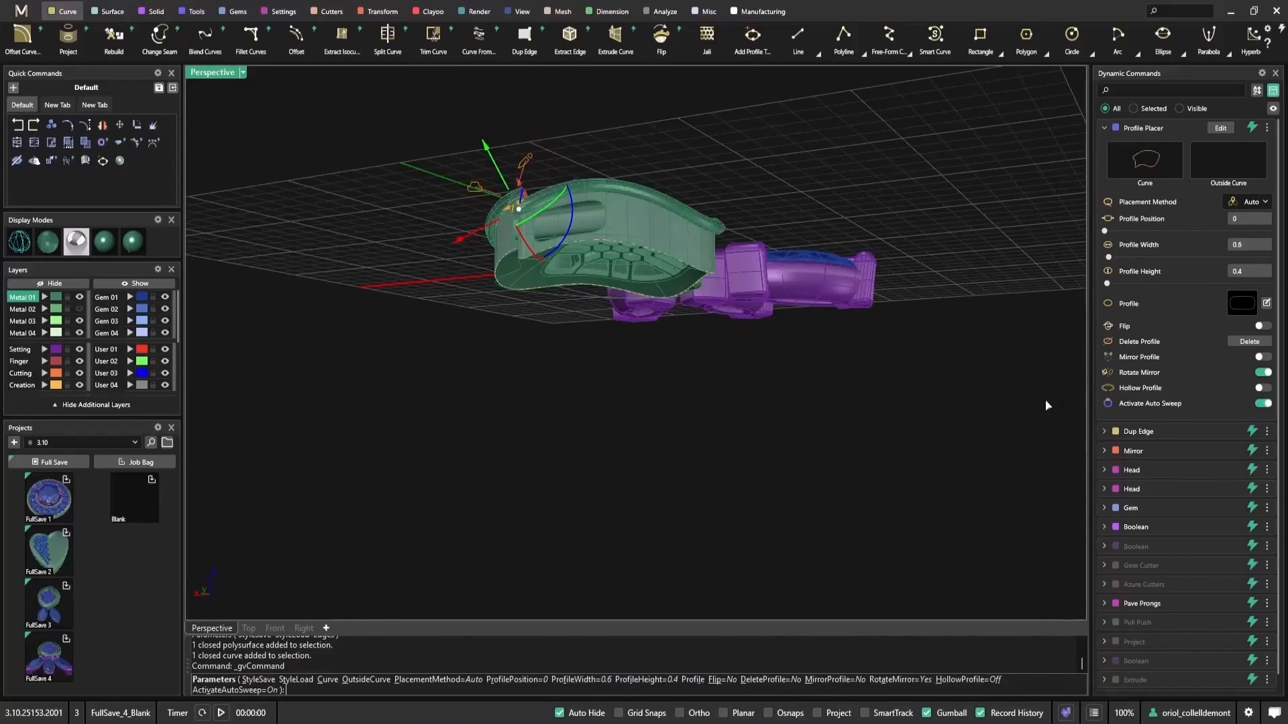
right_drag(881, 423, 734, 395)
scroll(468, 302, up, 5)
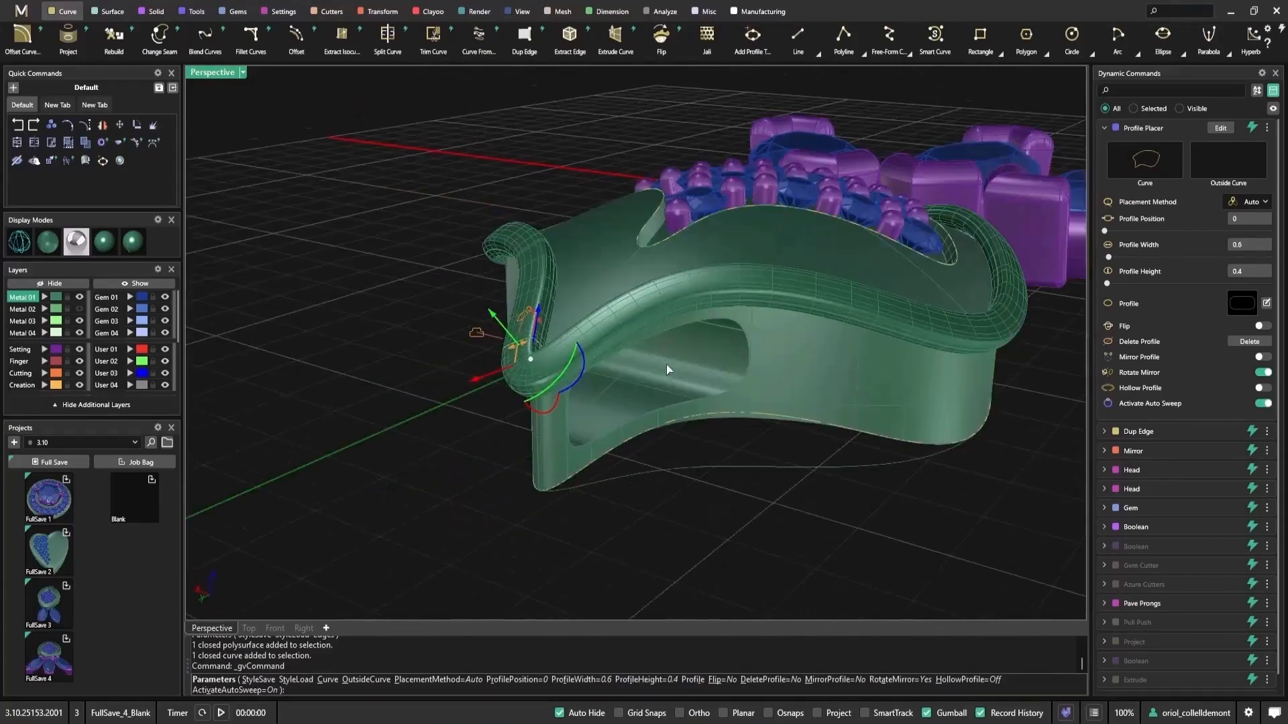
right_drag(666, 370, 685, 346)
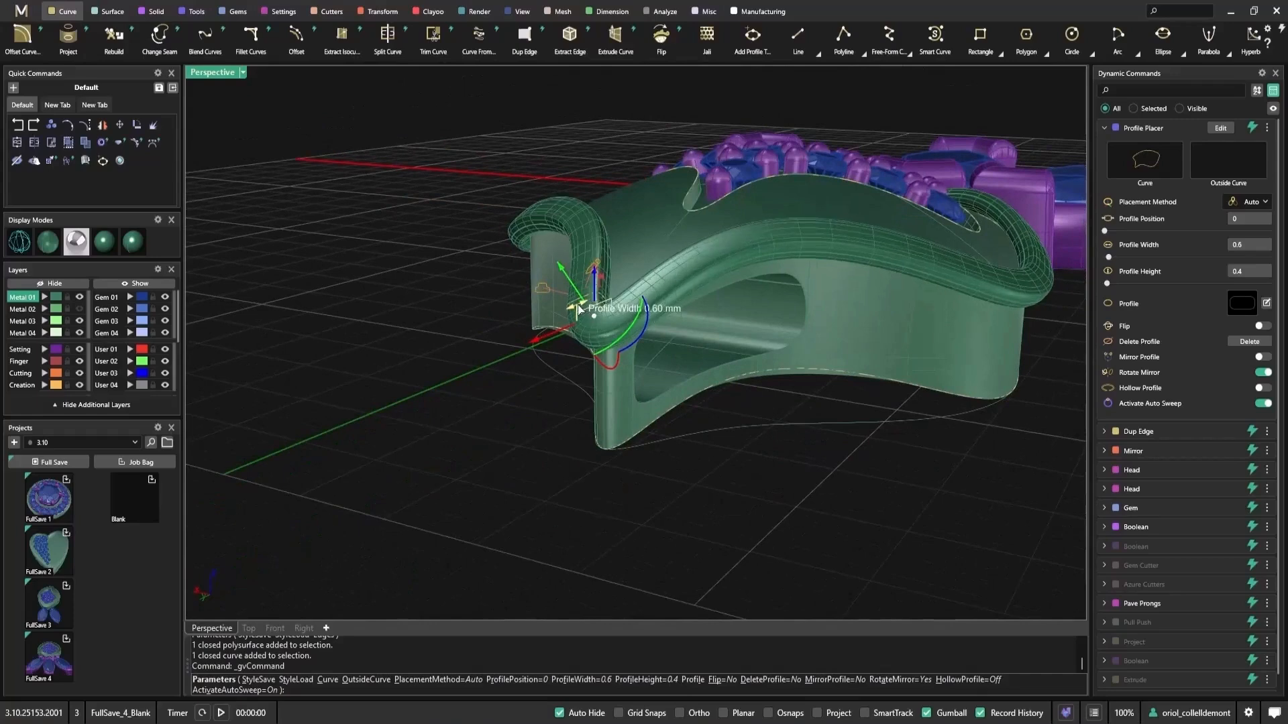
drag(577, 310, 590, 307)
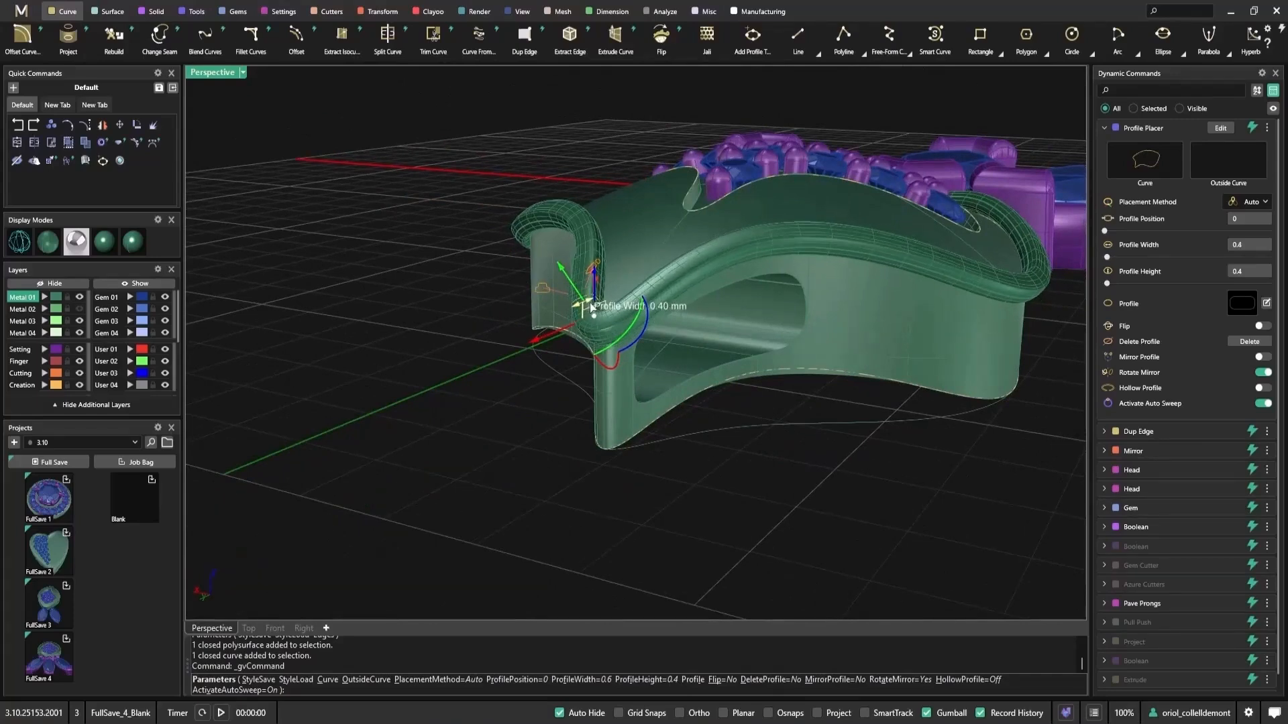
right_drag(654, 303, 872, 367)
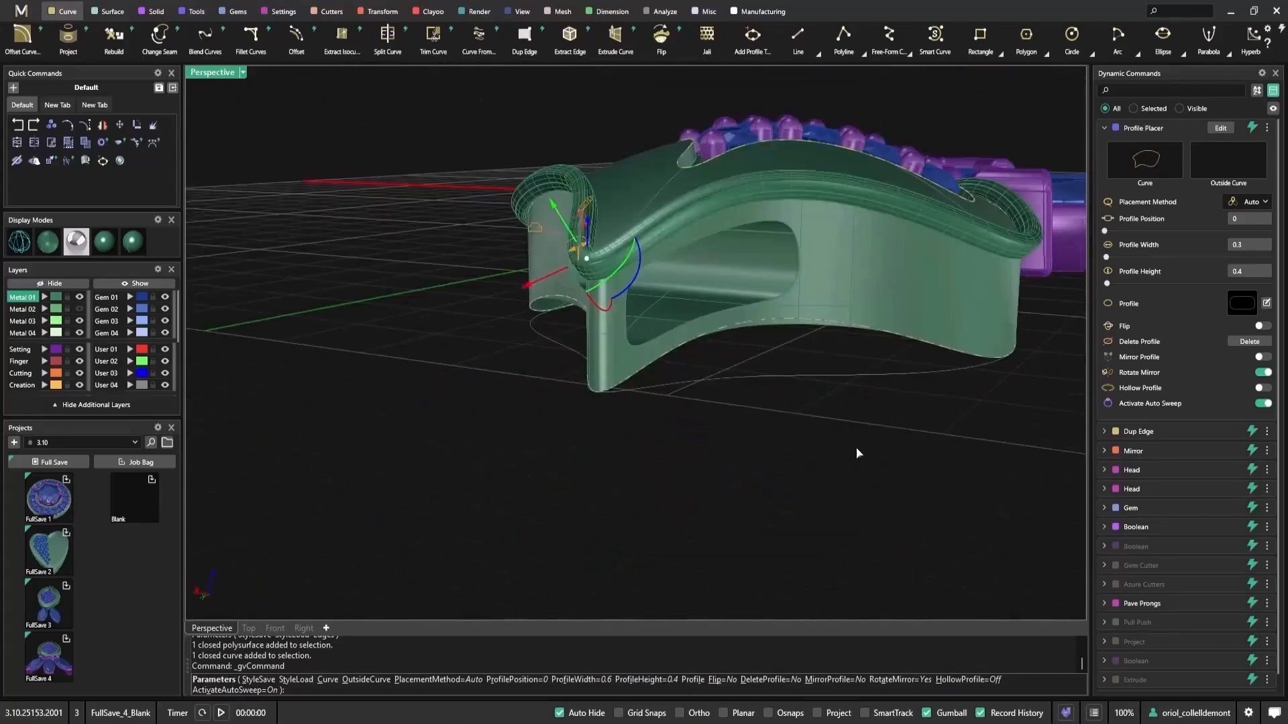
right_click(857, 451)
Add a Profile Placer rim along the pendant's lower outer edge curve and rotate its profile to follow the wall
right_drag(857, 451, 803, 358)
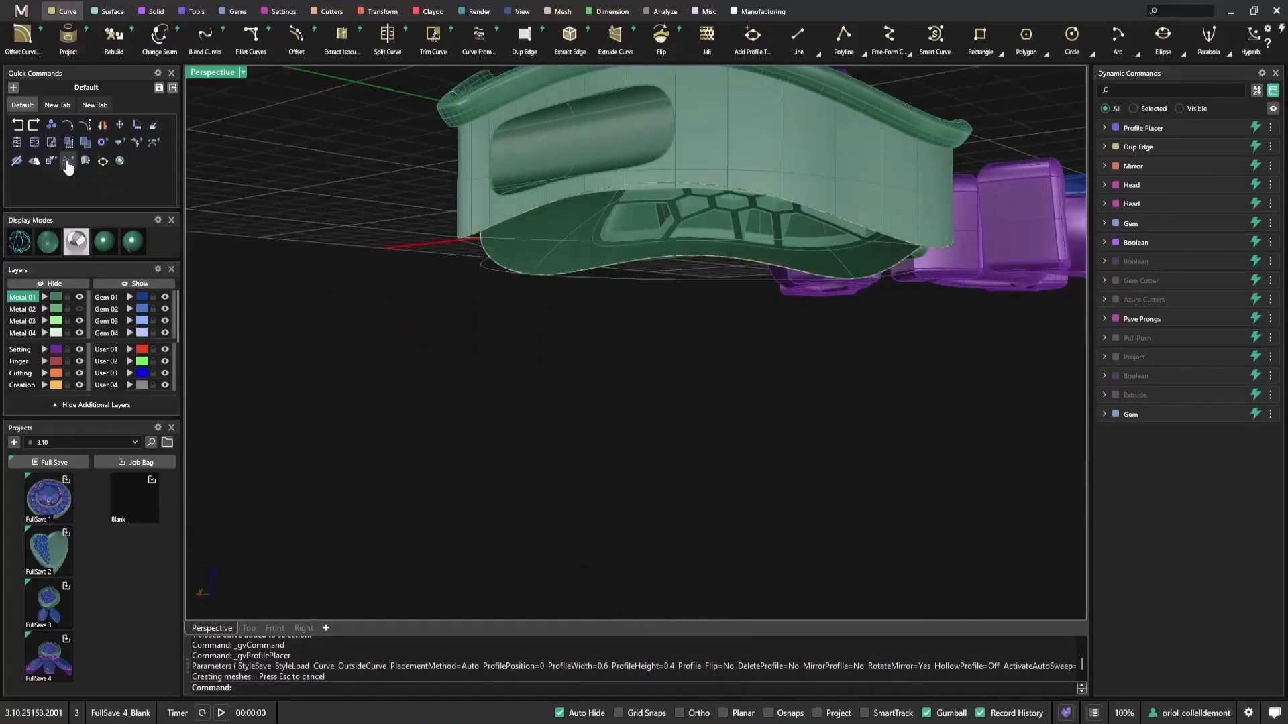
click(67, 161)
click(810, 213)
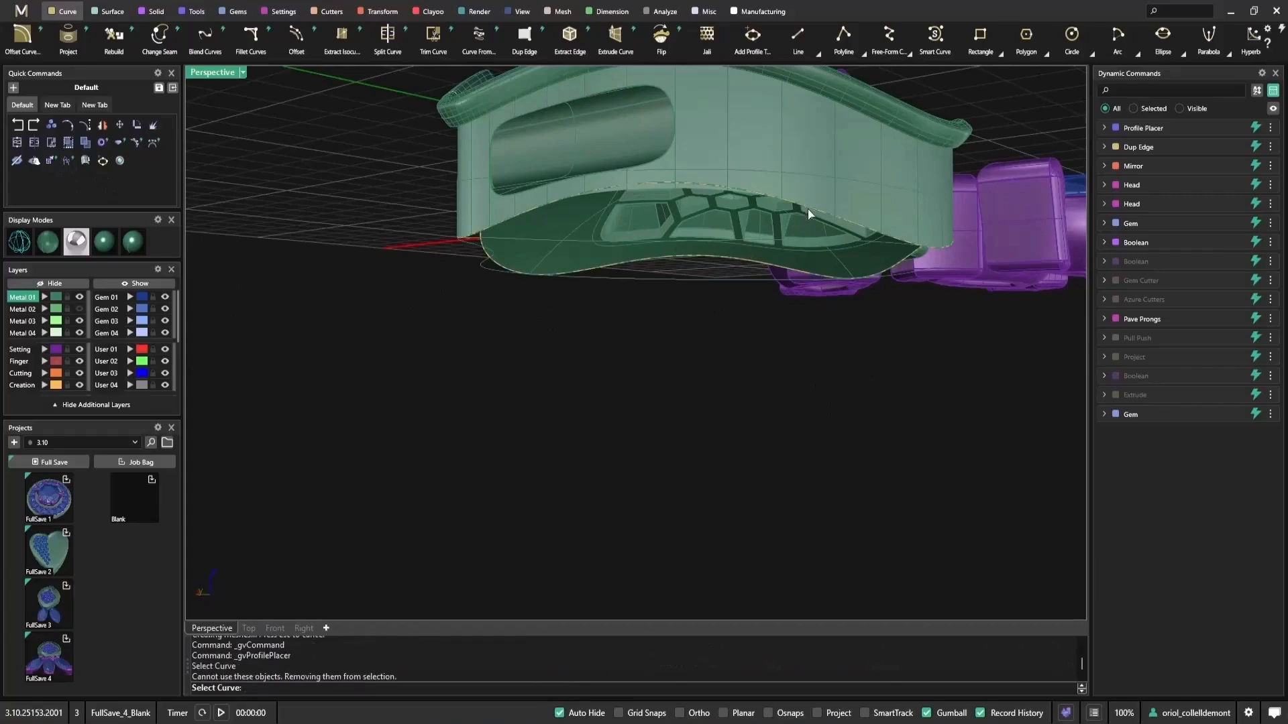
click(799, 210)
right_drag(794, 201, 630, 248)
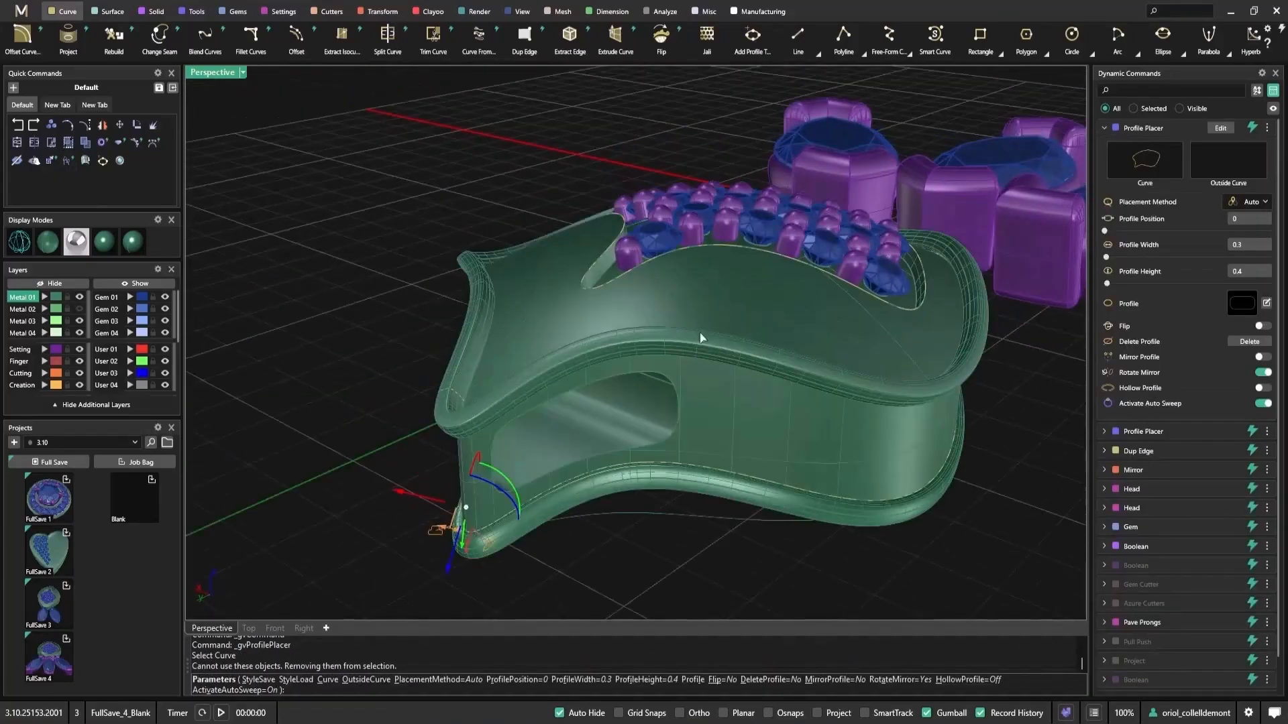
right_drag(701, 338, 661, 387)
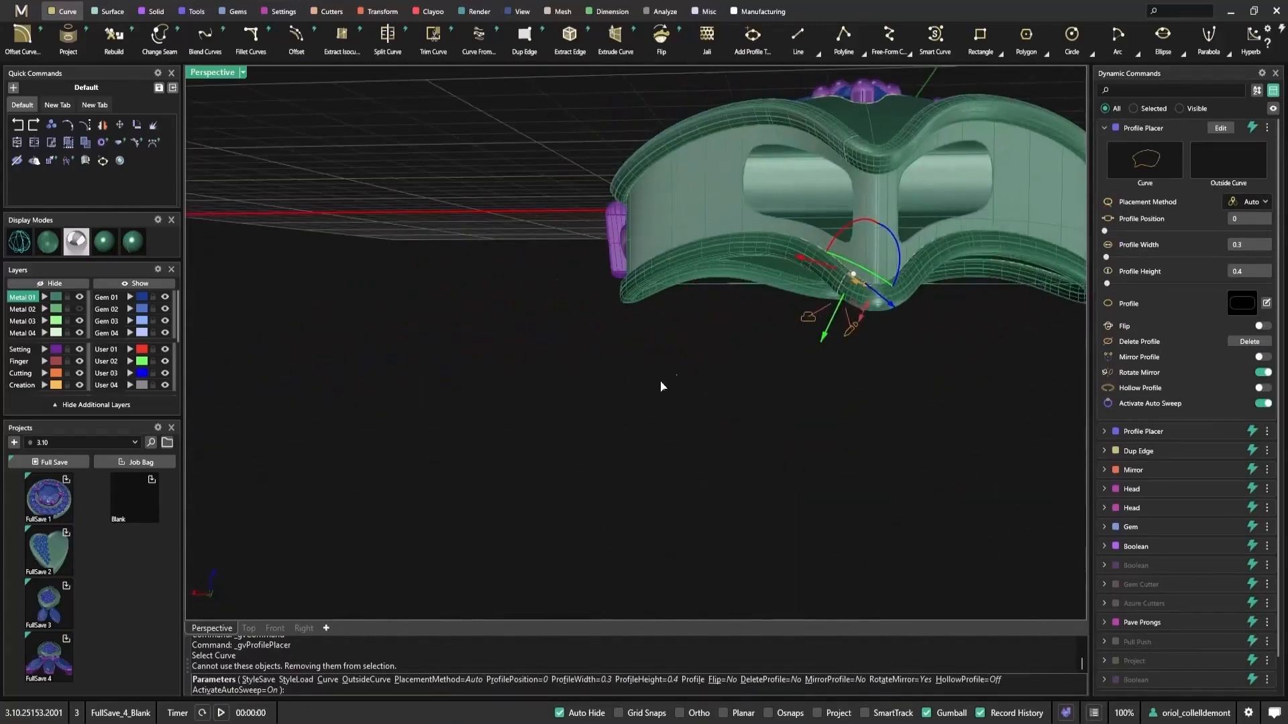
right_drag(942, 262, 987, 358)
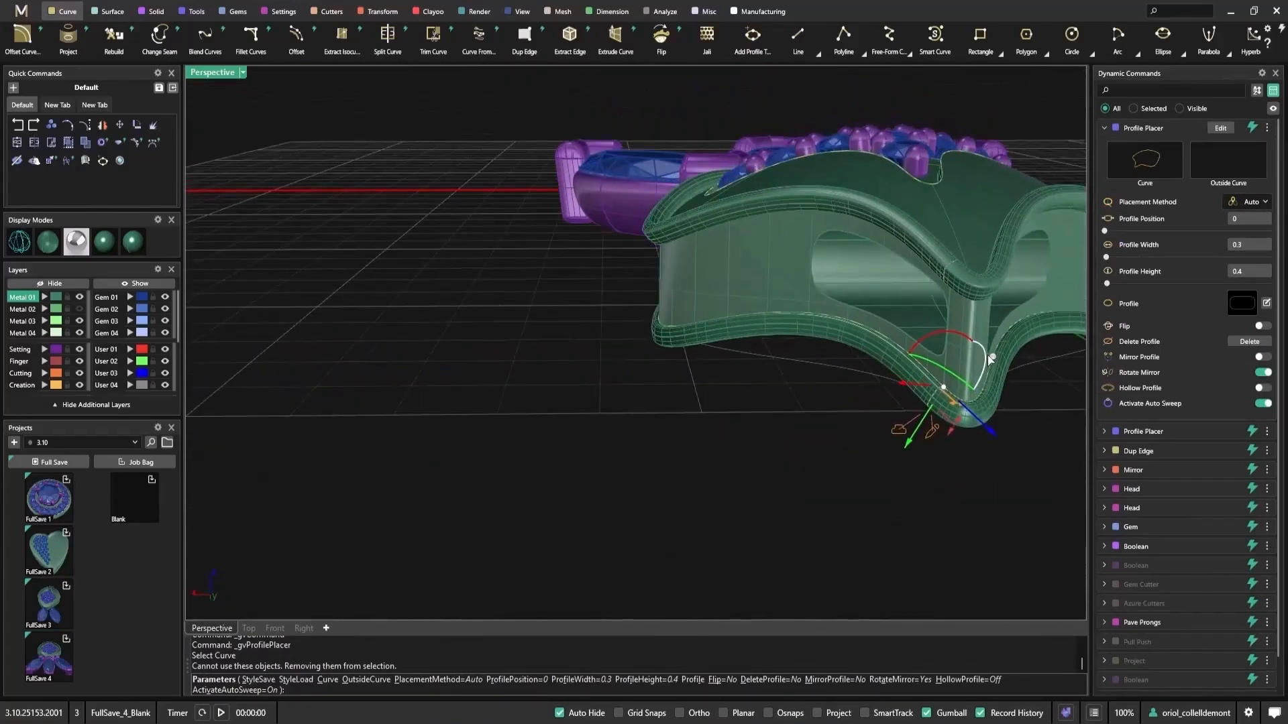
drag(990, 359, 937, 434)
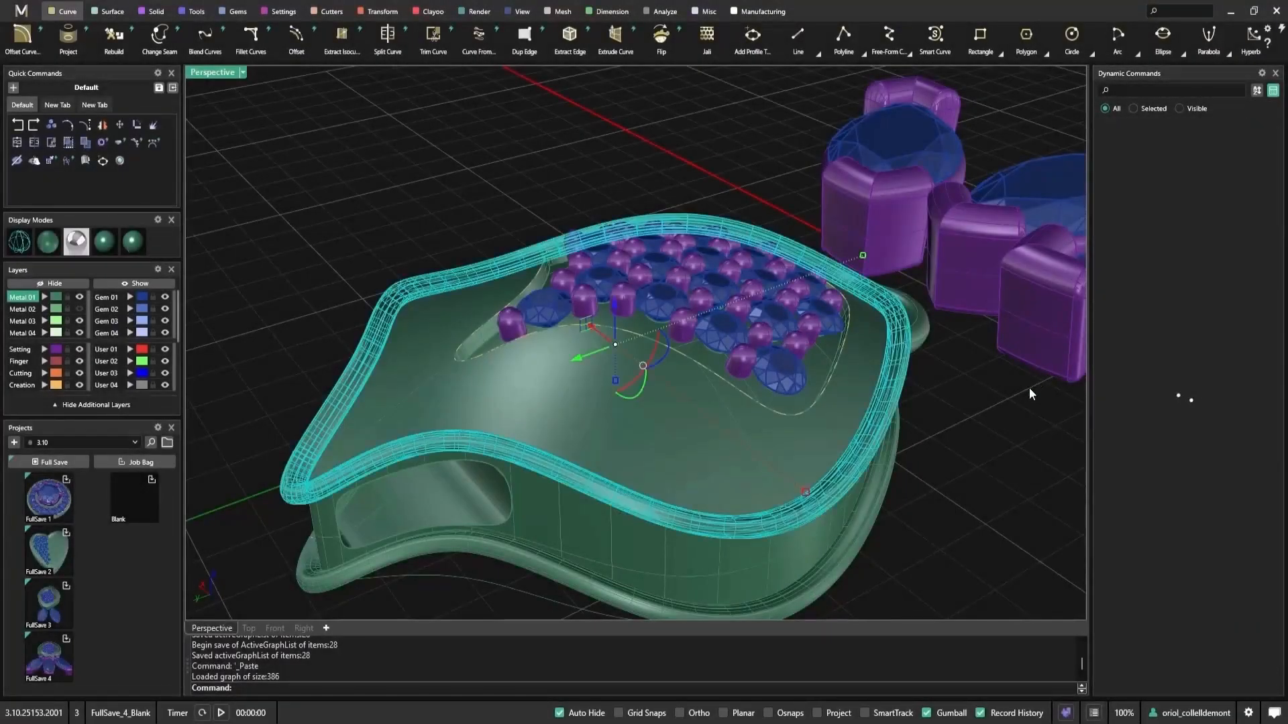
Reassign the pasted Profile Placer to the inner edge curve around the pavé, rotate its profile and complete it
click(1221, 129)
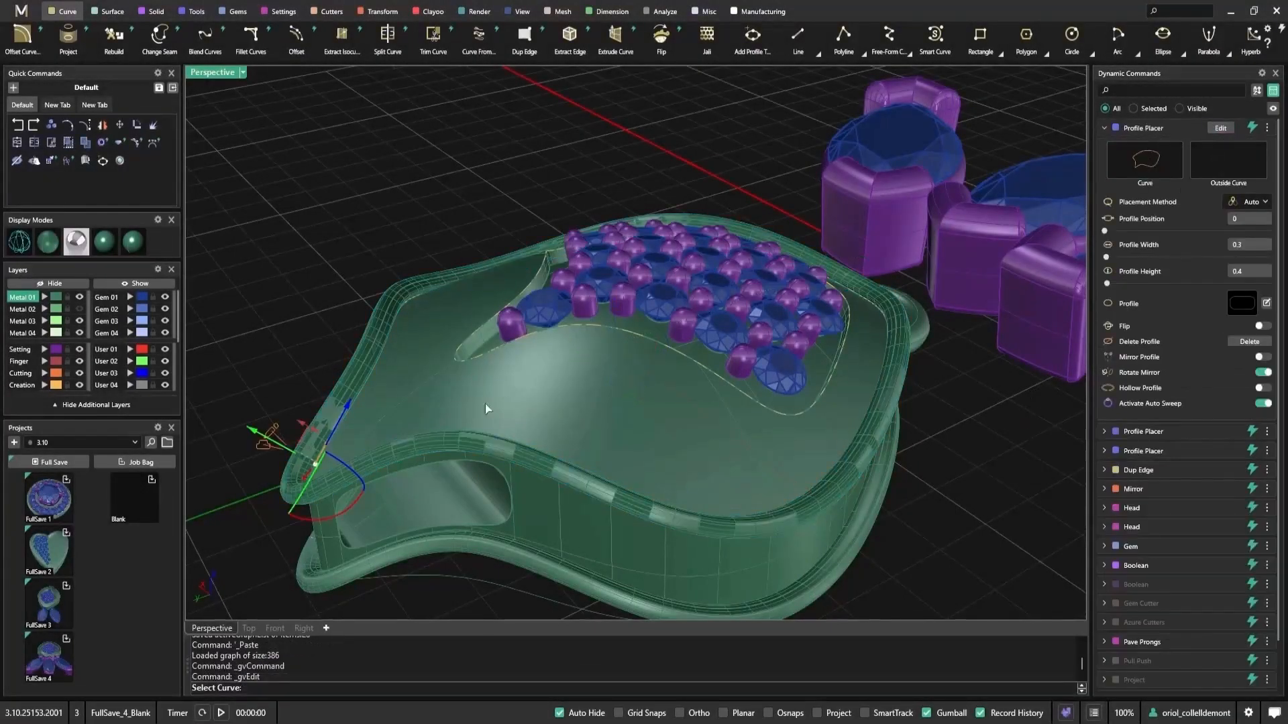
click(477, 338)
right_drag(476, 337, 567, 346)
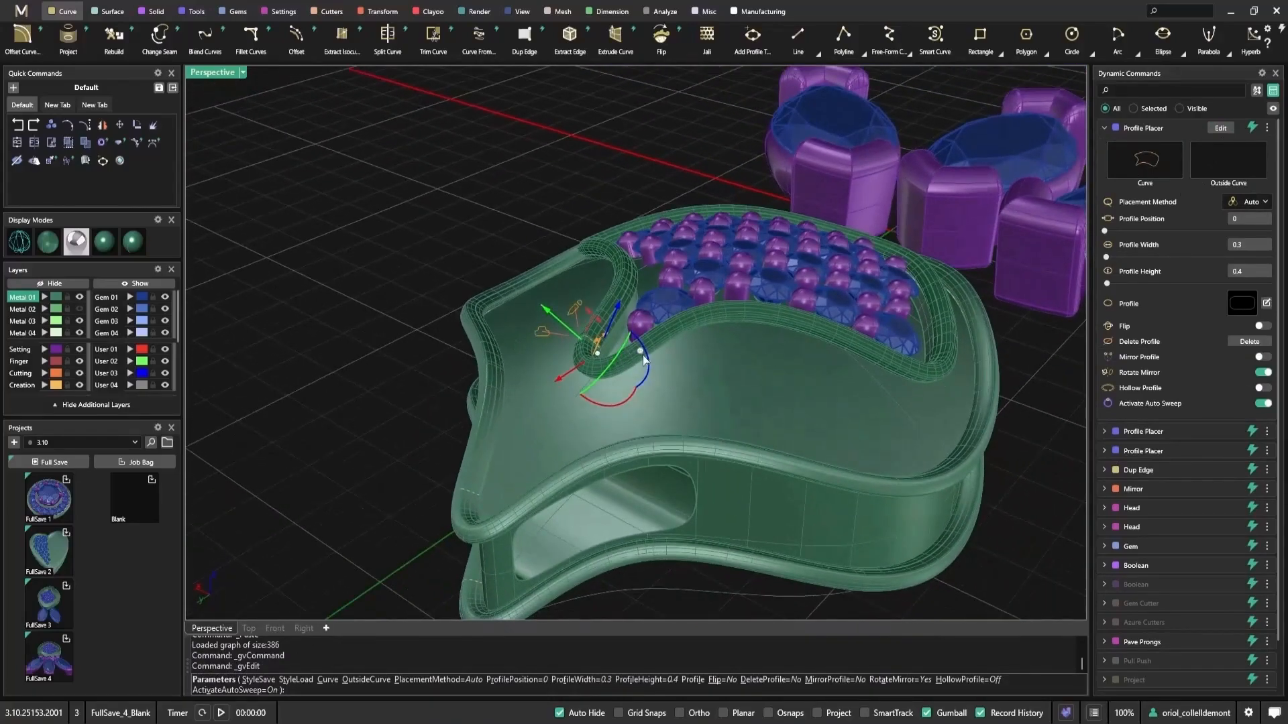
drag(648, 354, 663, 385)
key(Return)
Apply Texture 3D to the pendant's upper surface around the pavé, using texture 038 from the library
right_drag(650, 395, 791, 410)
right_drag(852, 359, 837, 274)
click(461, 168)
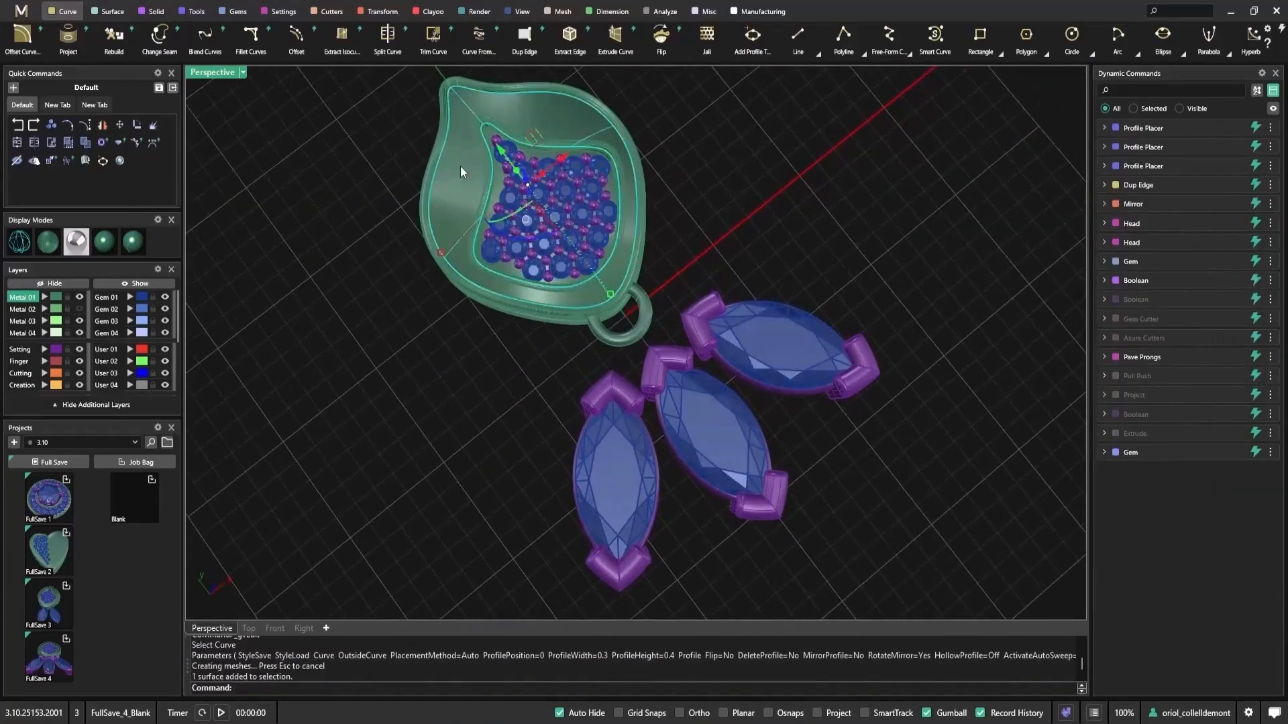
click(158, 13)
click(191, 12)
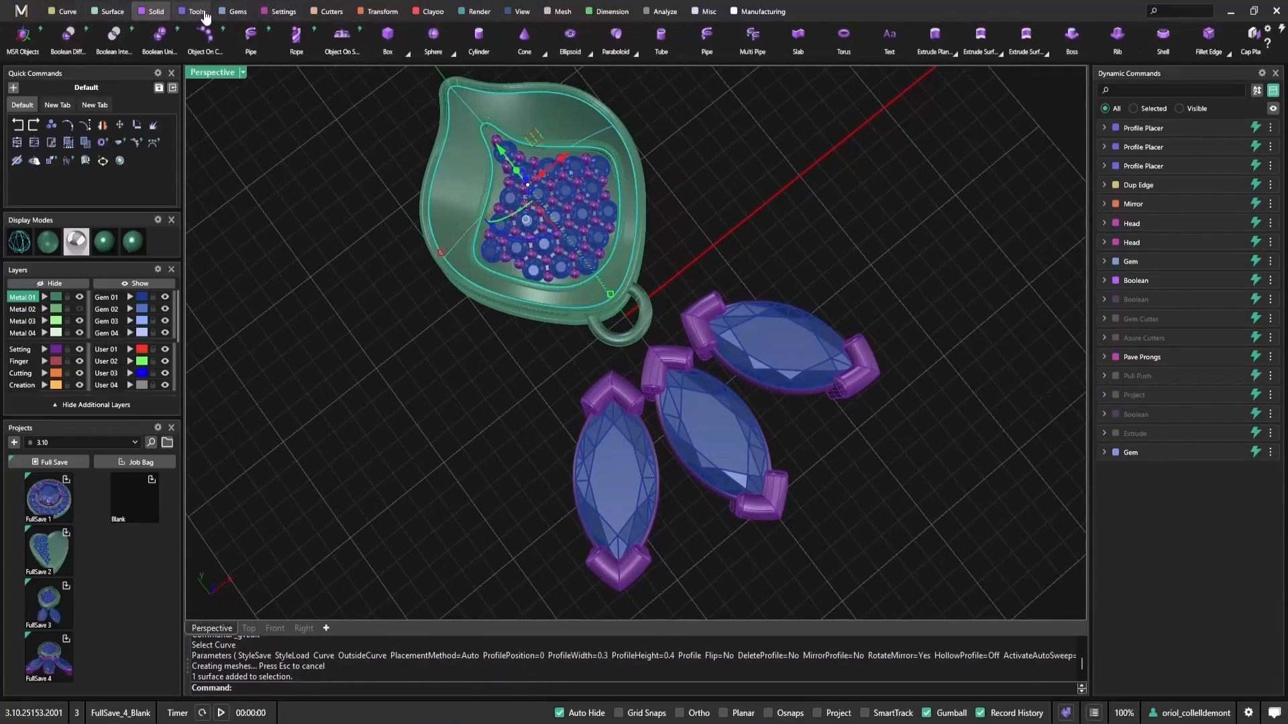
click(69, 37)
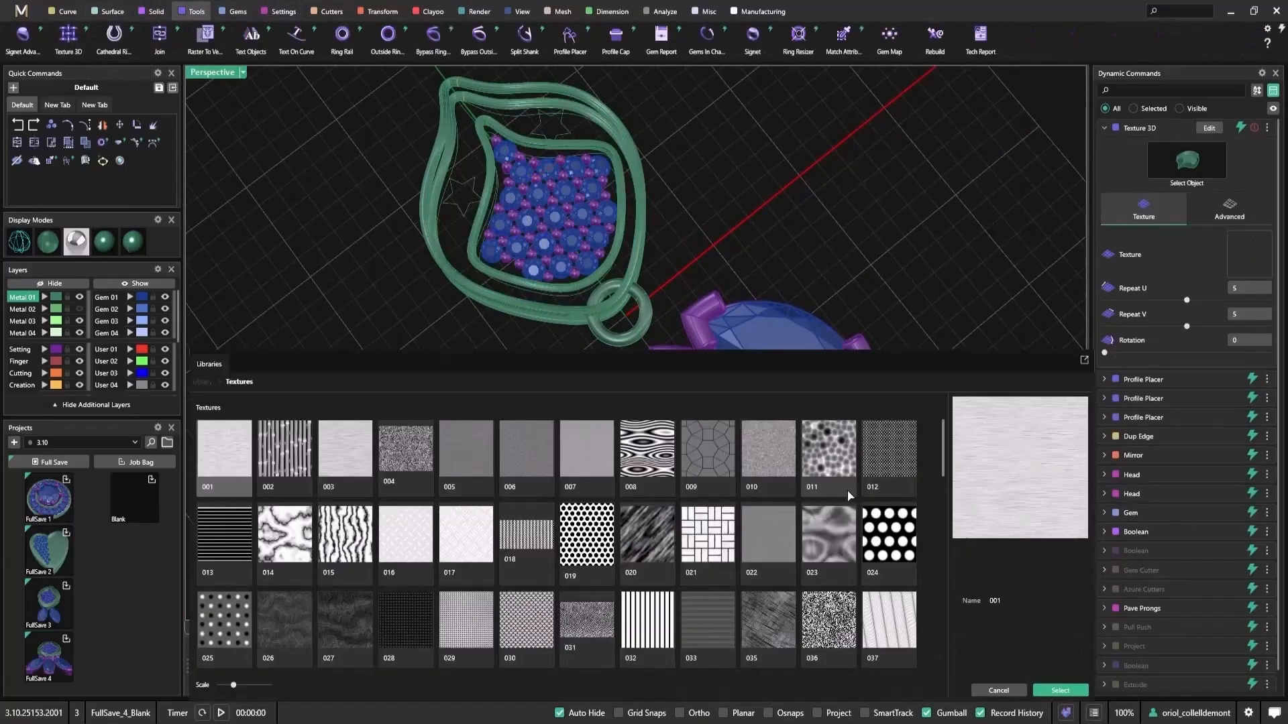
scroll(835, 568, down, 2)
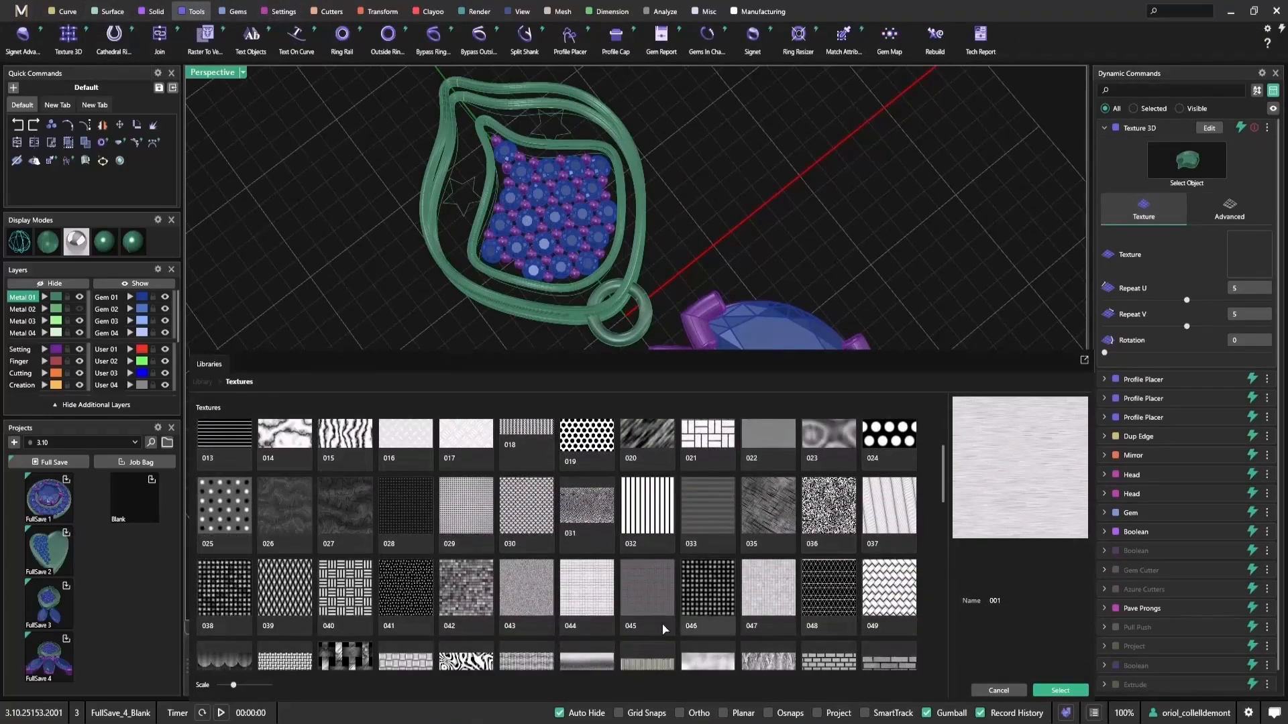
click(216, 602)
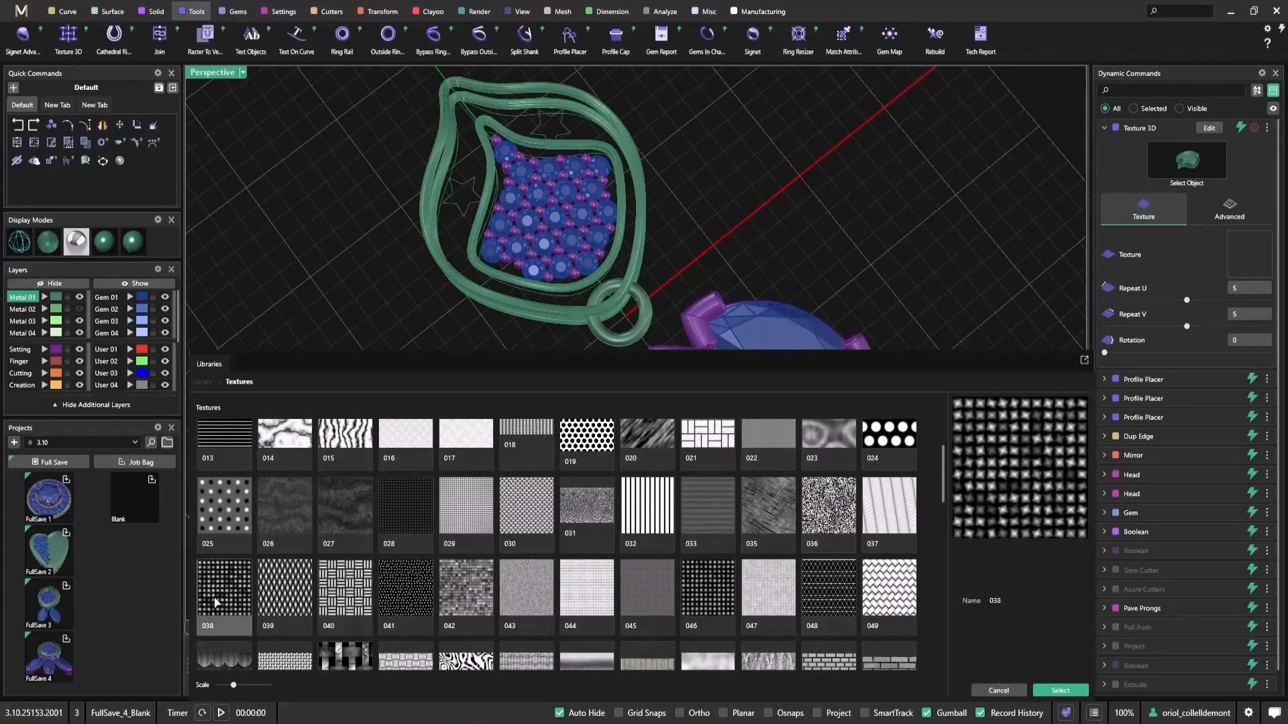
click(1060, 691)
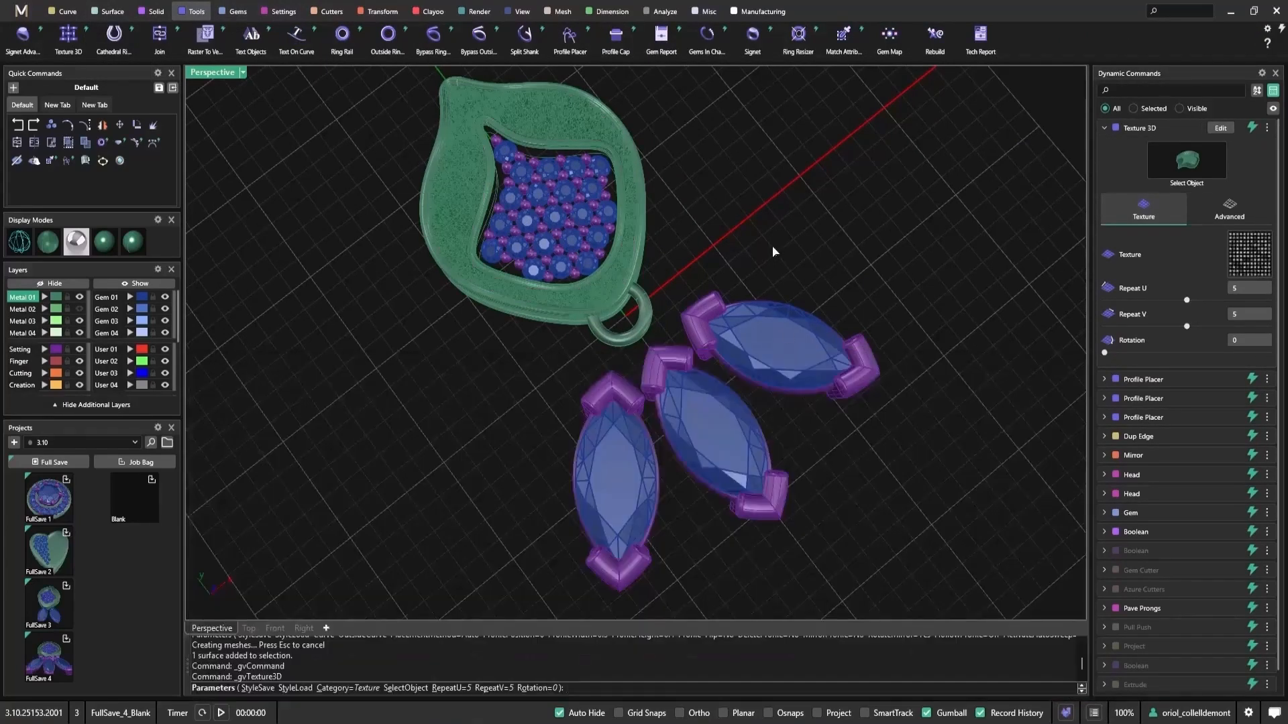
Set the texture's Repeat U and Repeat V to 1, view its advanced settings and complete the Texture 3D
click(1245, 287)
text(1)
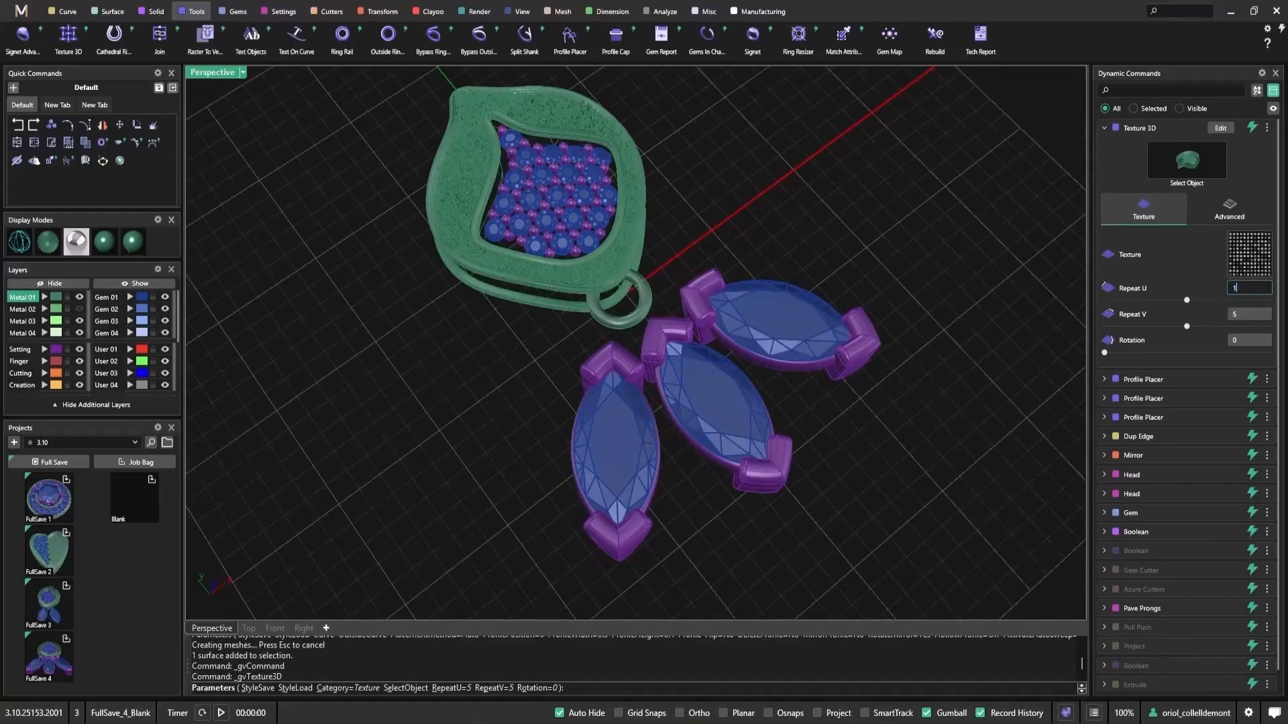
key(Tab)
text(1)
key(Tab)
right_drag(449, 285, 671, 215)
scroll(440, 250, up, 6)
click(1213, 214)
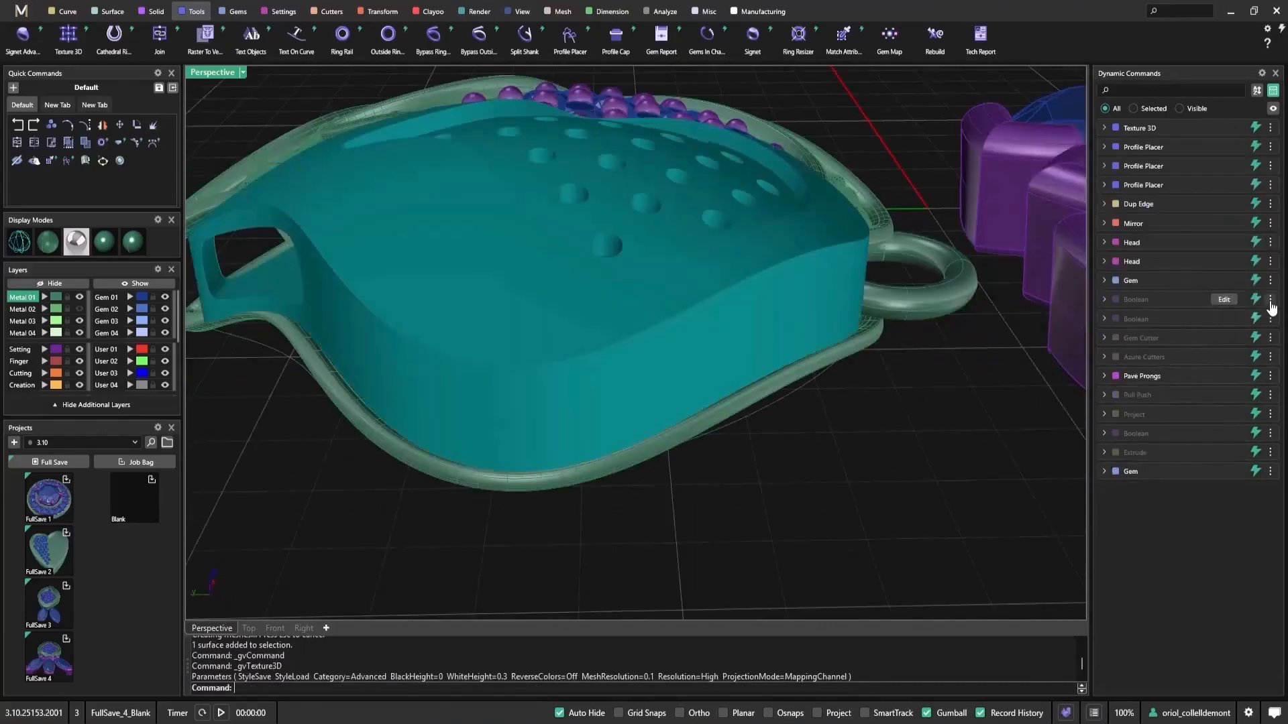
Show the pendant's hidden Boolean body again and inspect it together with the textured surface
click(1270, 299)
click(1217, 379)
right_drag(586, 514, 546, 550)
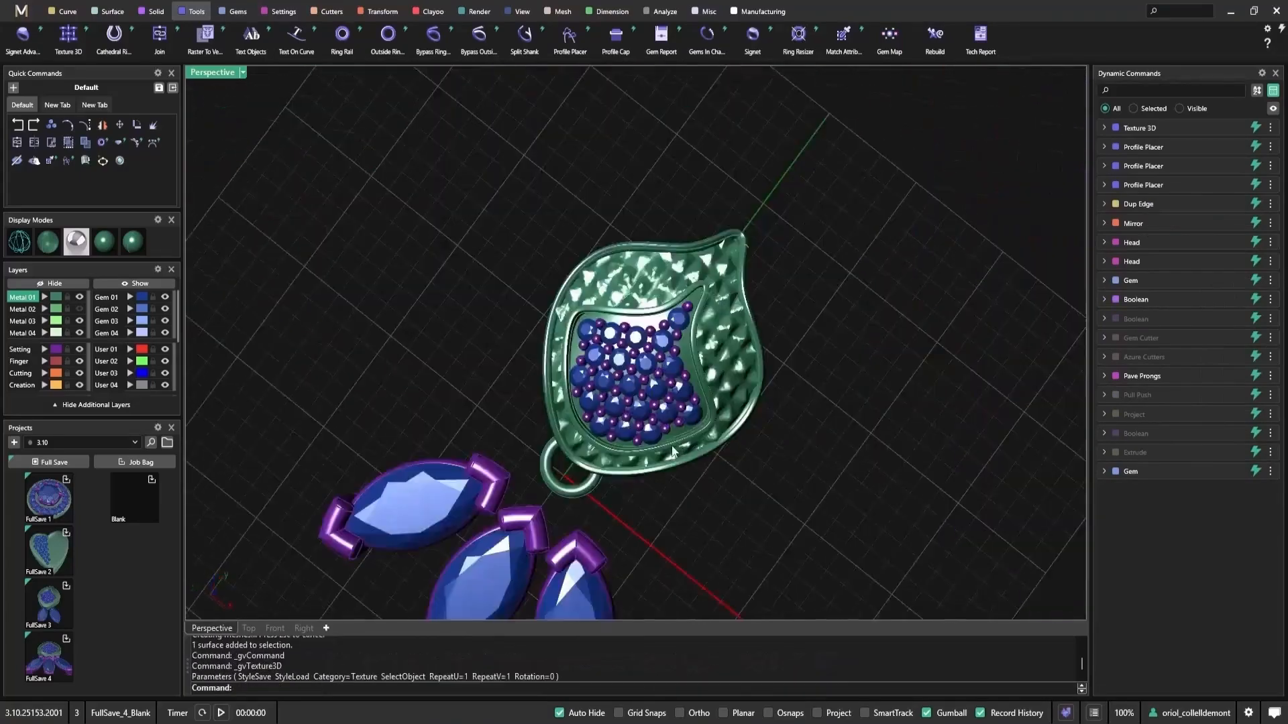
right_drag(644, 433, 722, 452)
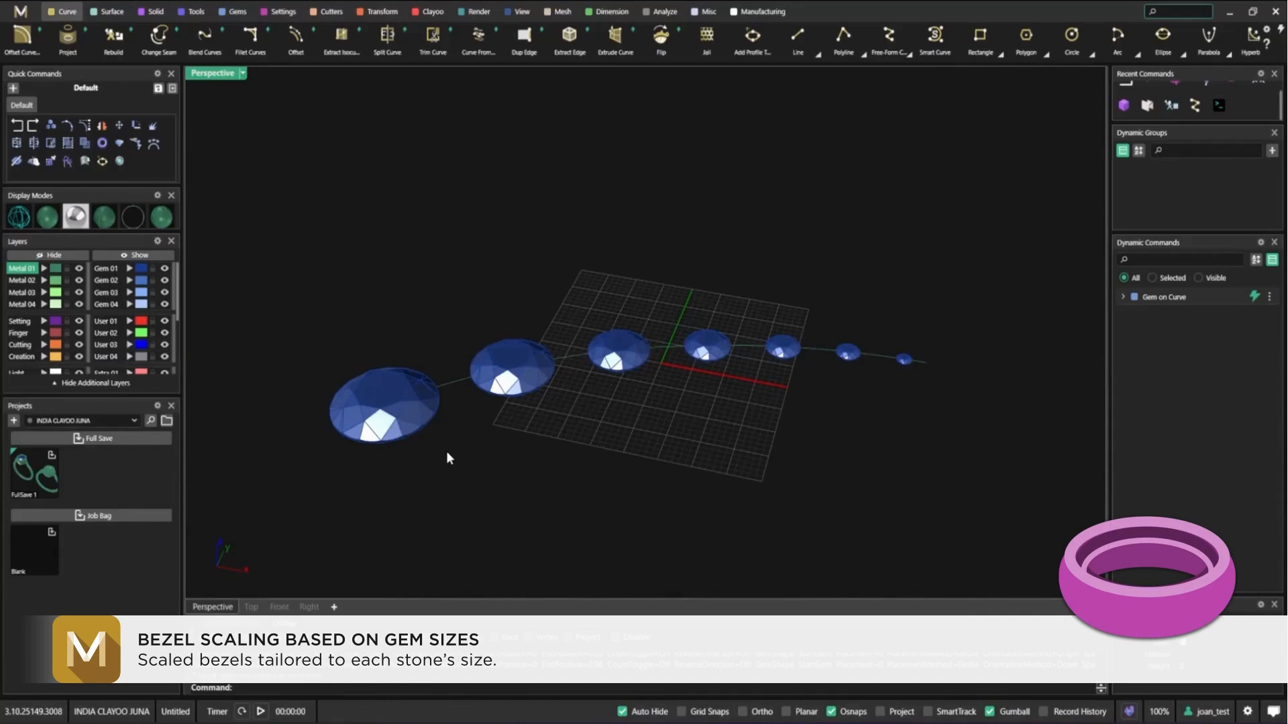
Add a bezel to the largest gem in the row, check its top thickness and complete it
click(395, 376)
right_click(441, 248)
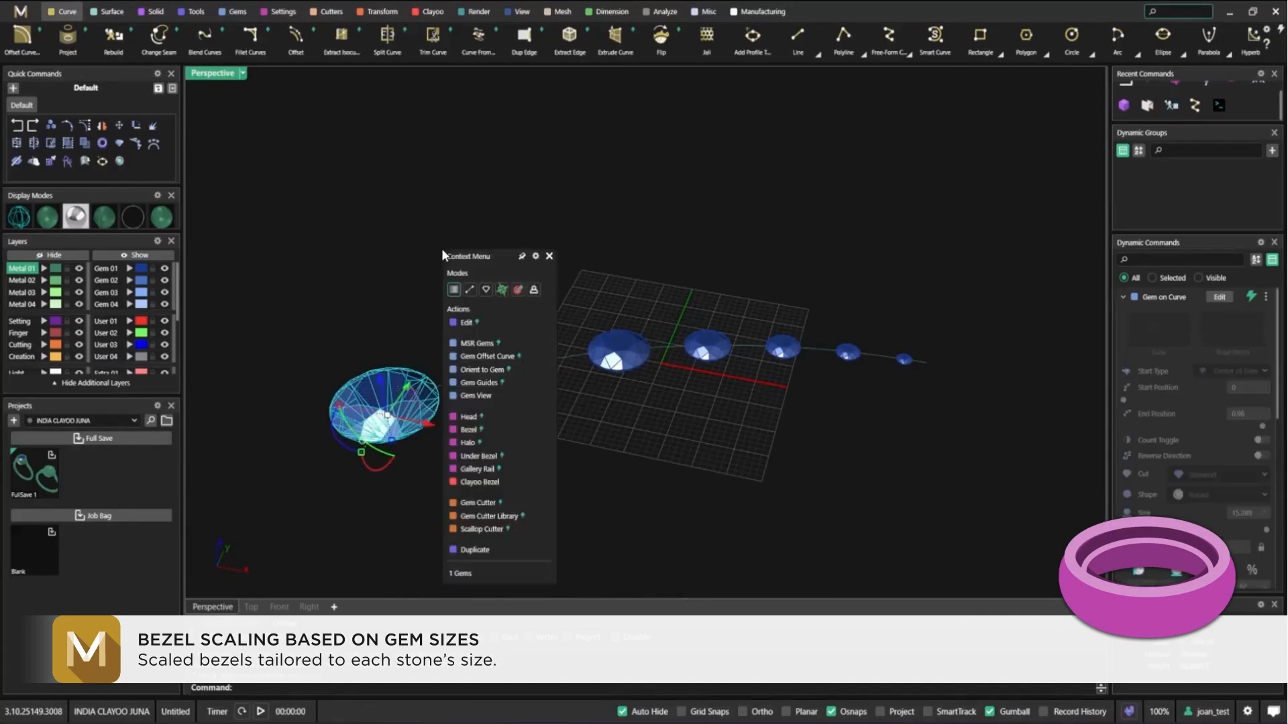
click(495, 430)
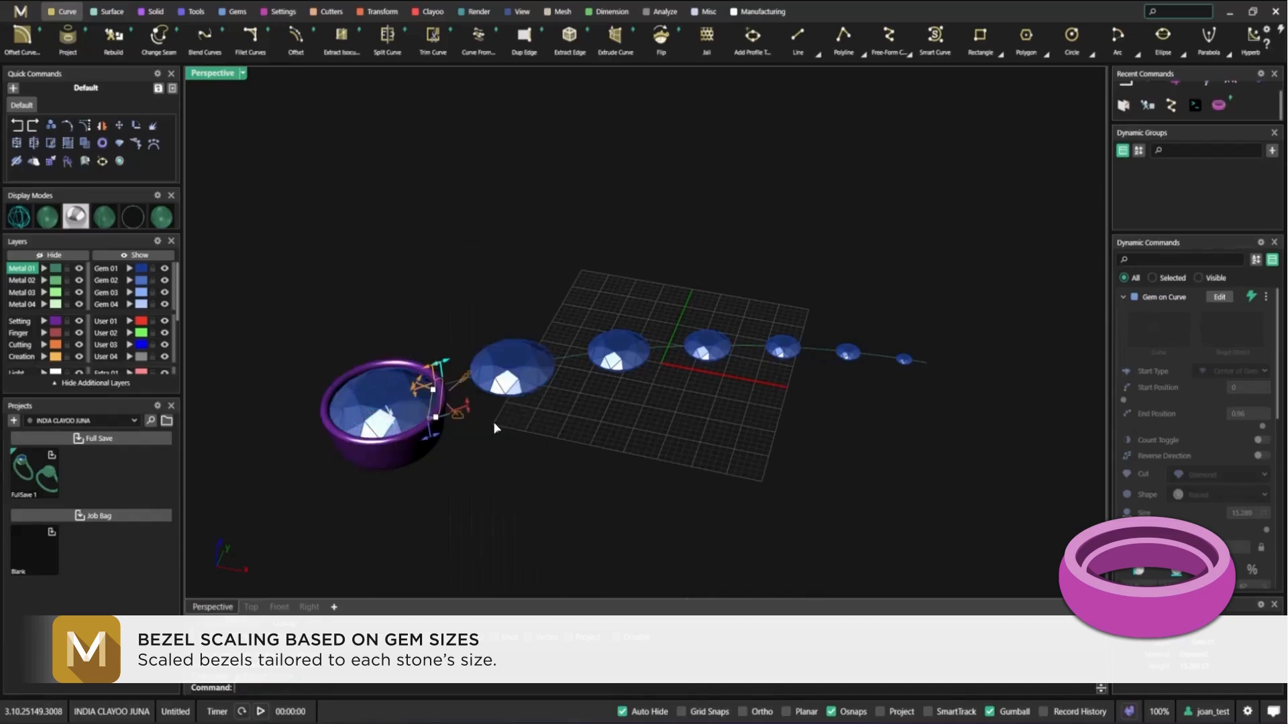
scroll(456, 383, up, 5)
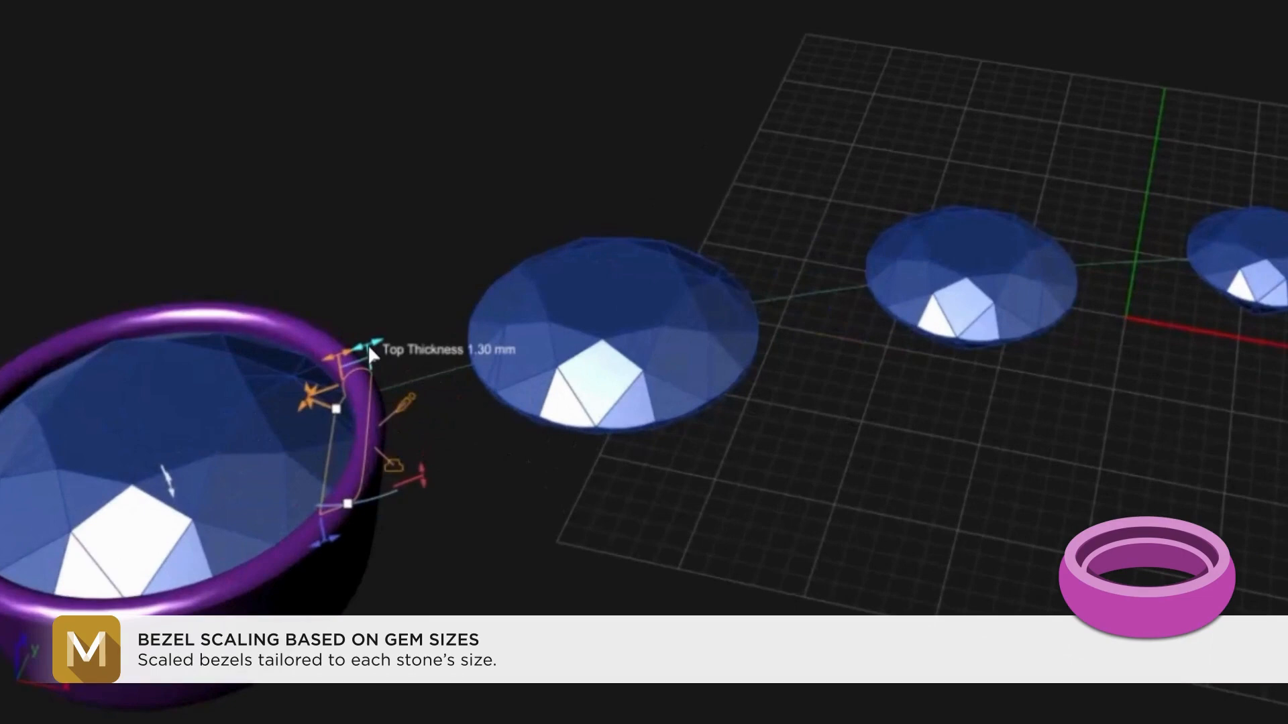
scroll(368, 346, down, 5)
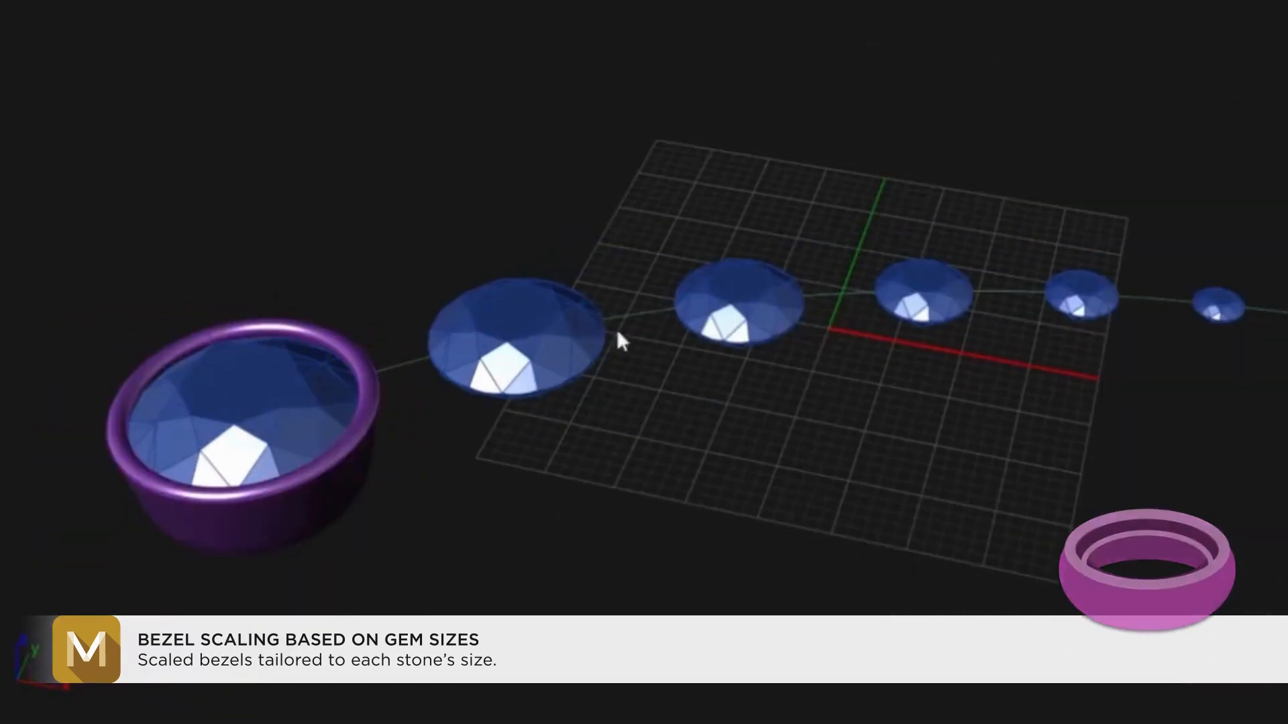
Add a bezel to the second-smallest gem in the row, check its top thickness and complete it
shift+right_drag(974, 315, 711, 355)
scroll(1073, 373, up, 3)
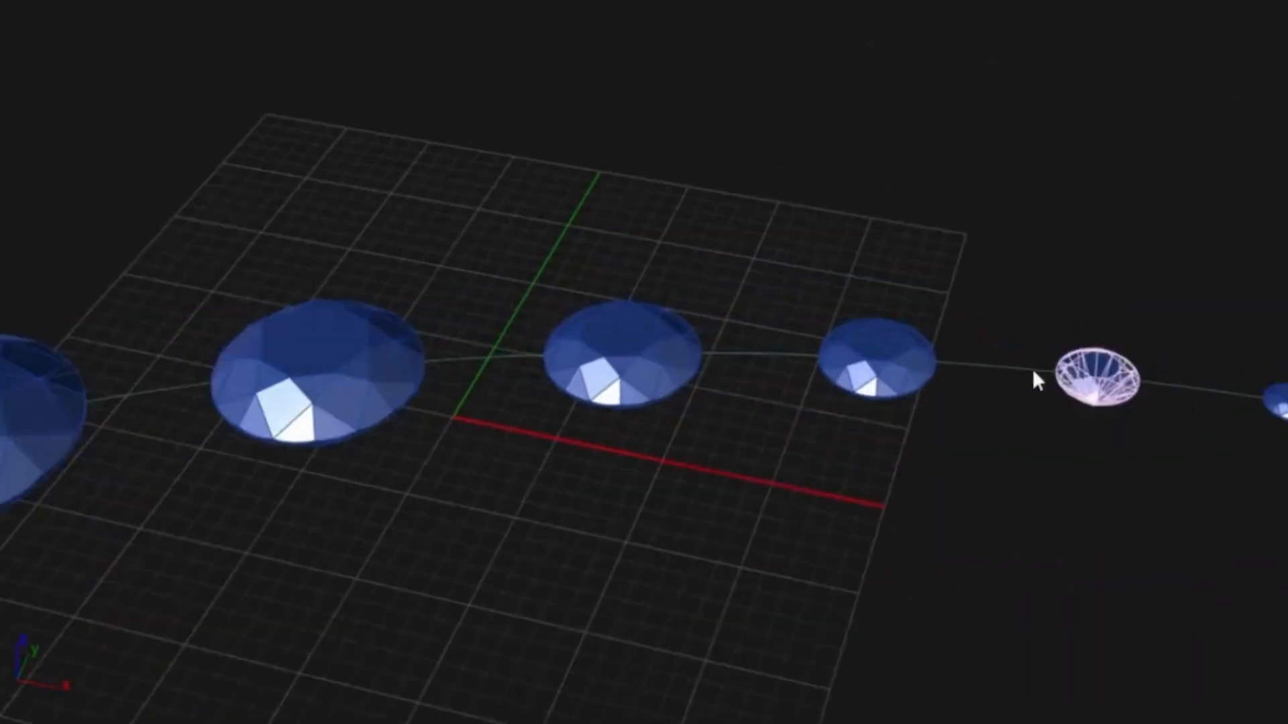
click(1132, 383)
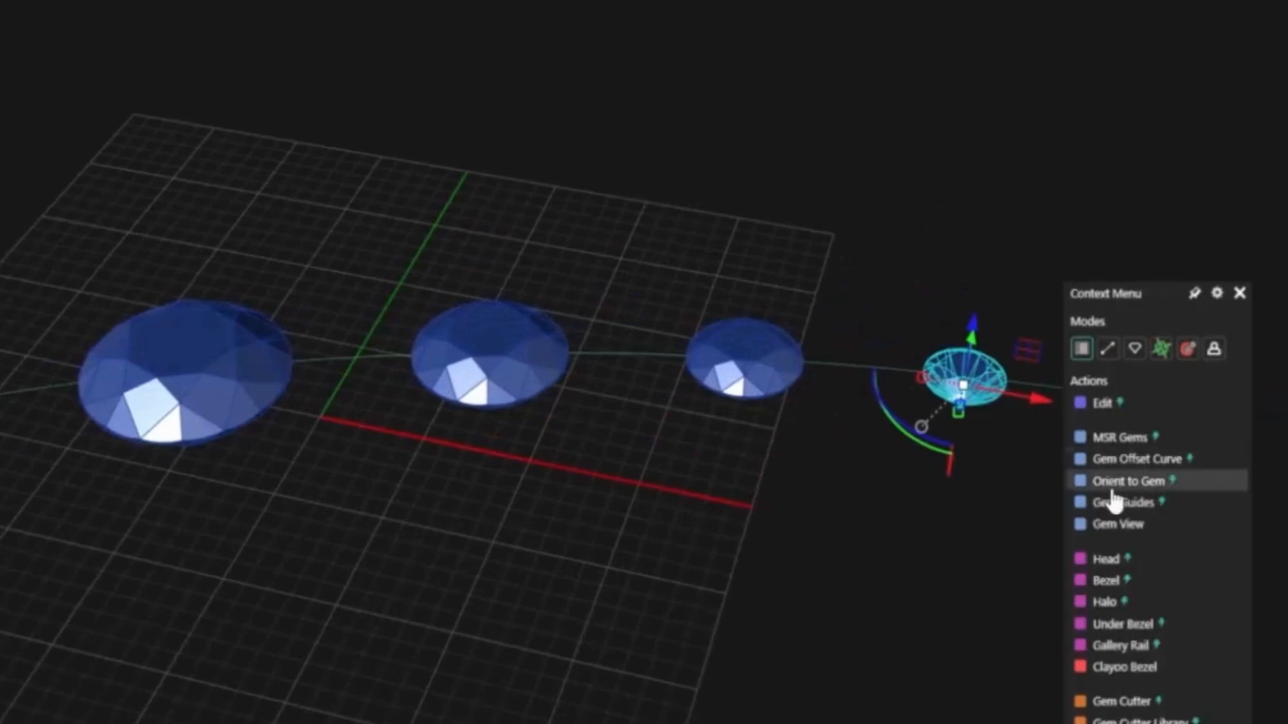
click(1123, 582)
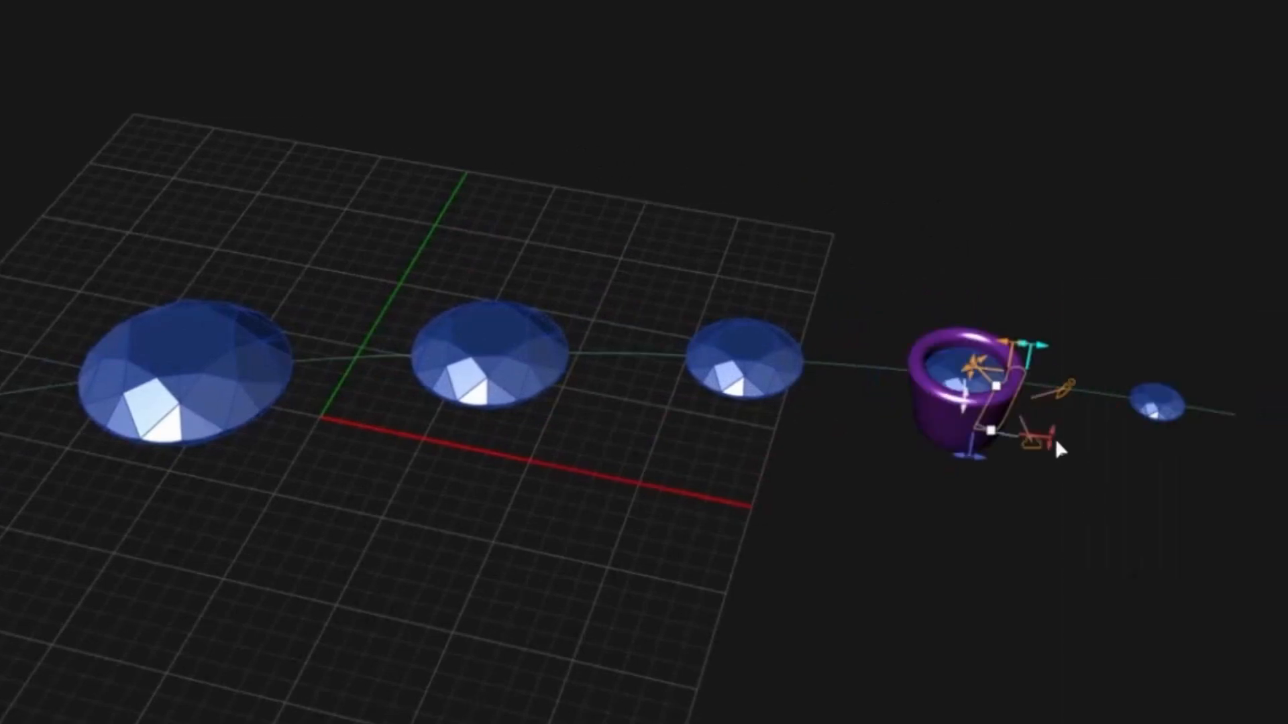
scroll(1036, 379, up, 2)
scroll(1034, 359, up, 2)
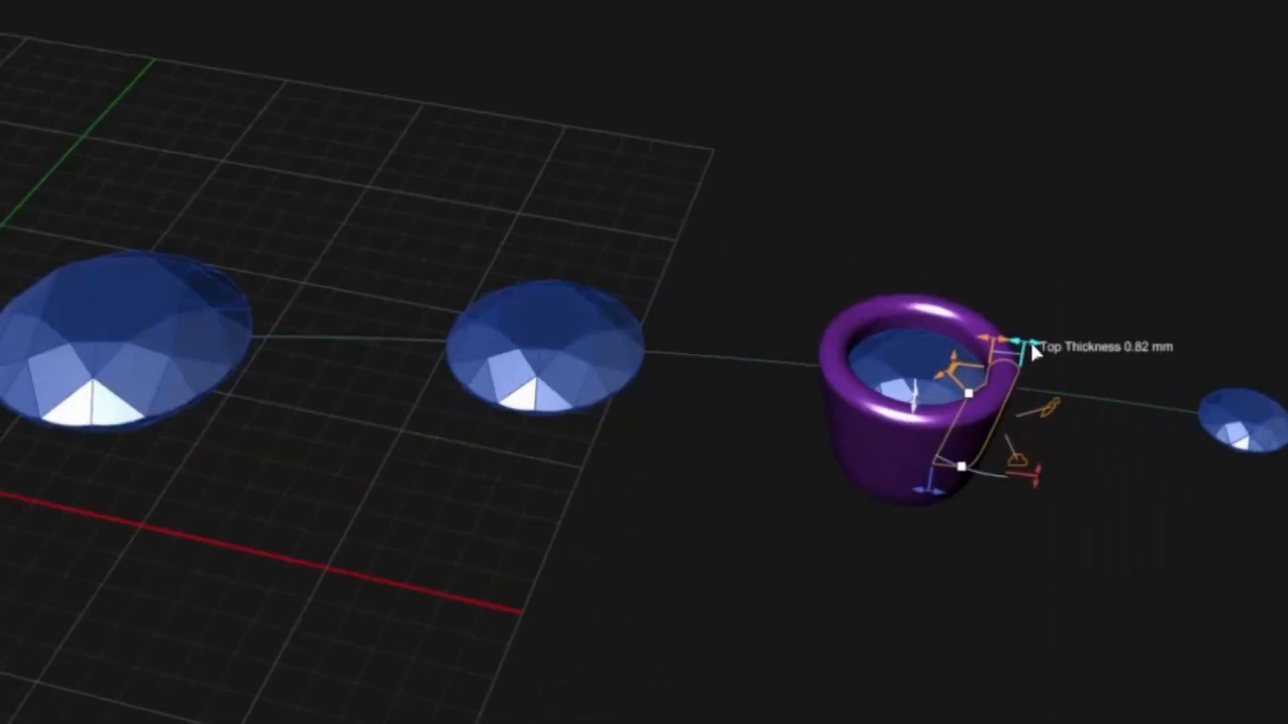
key(Escape)
scroll(1033, 345, down, 3)
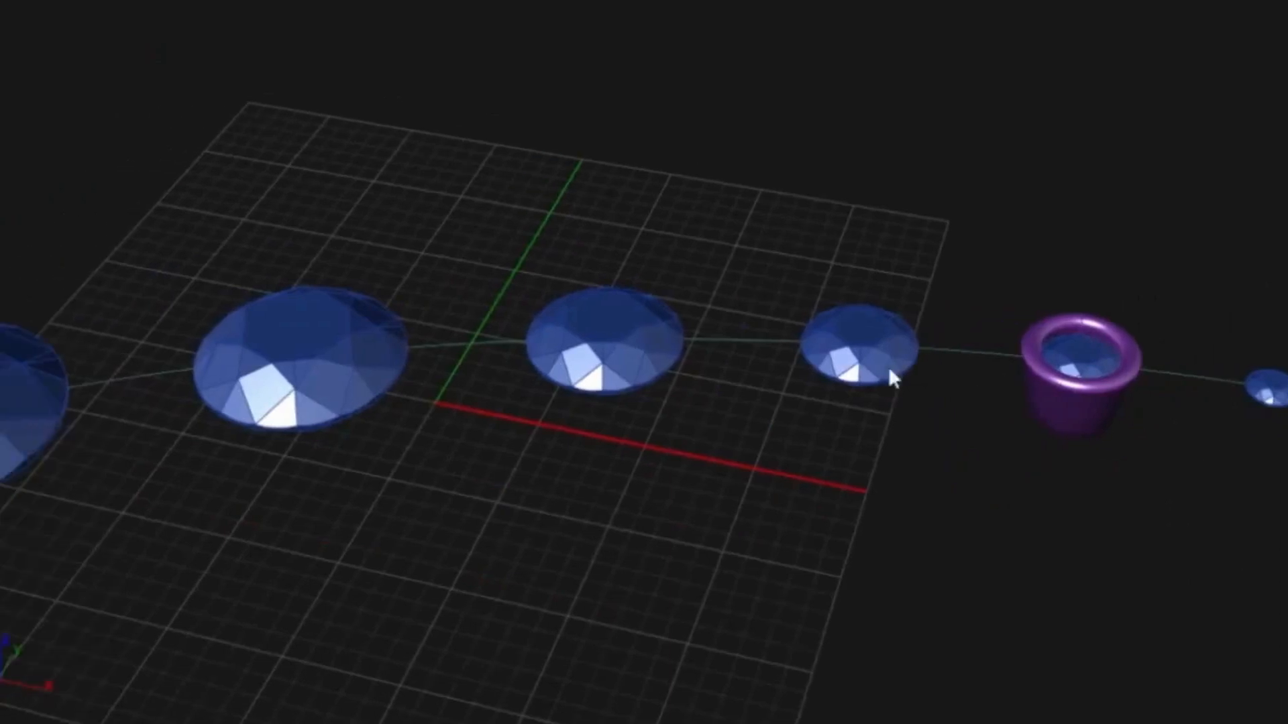
Add a bezel to the middle gem of the row and compare its proportions with the other bezels
click(499, 360)
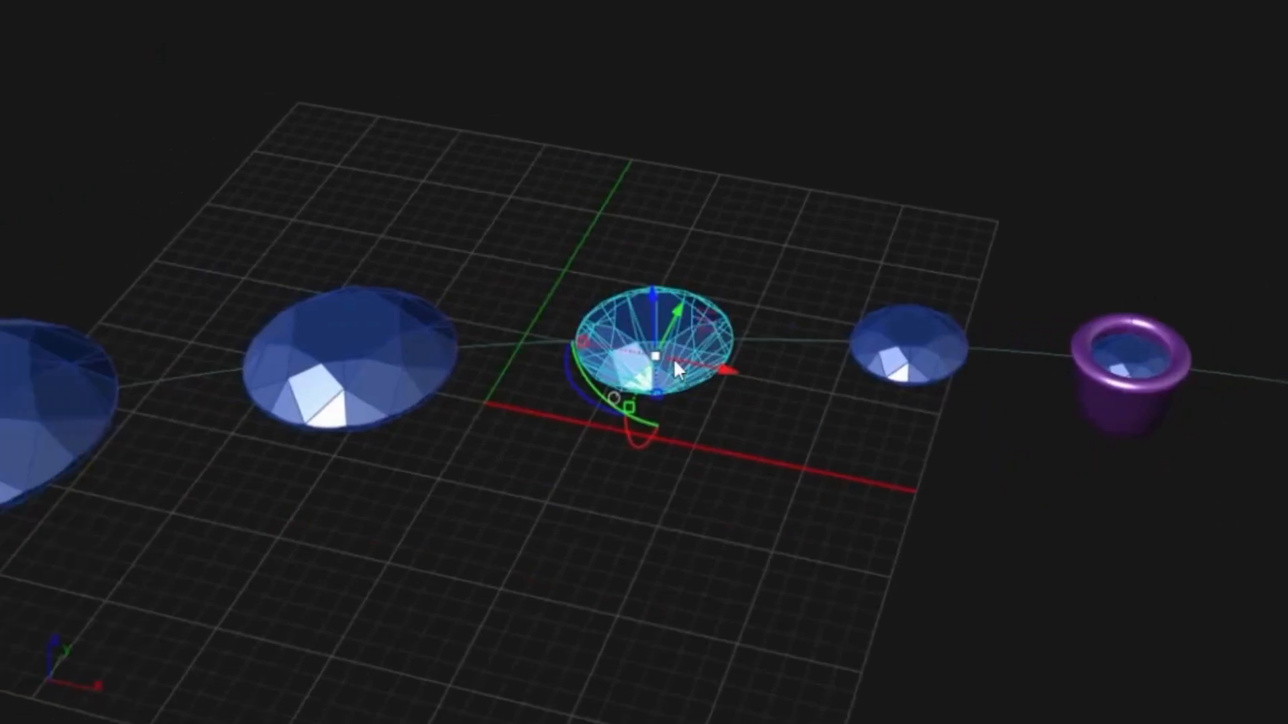
right_click(697, 318)
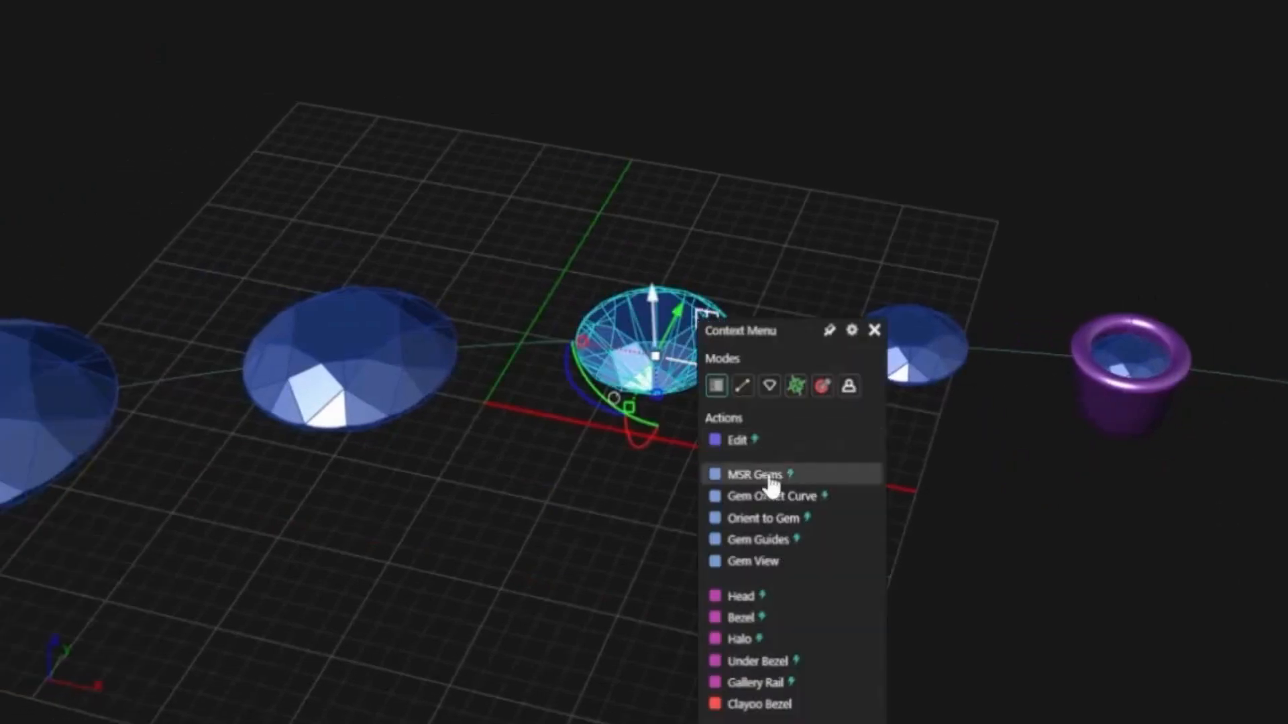
click(764, 618)
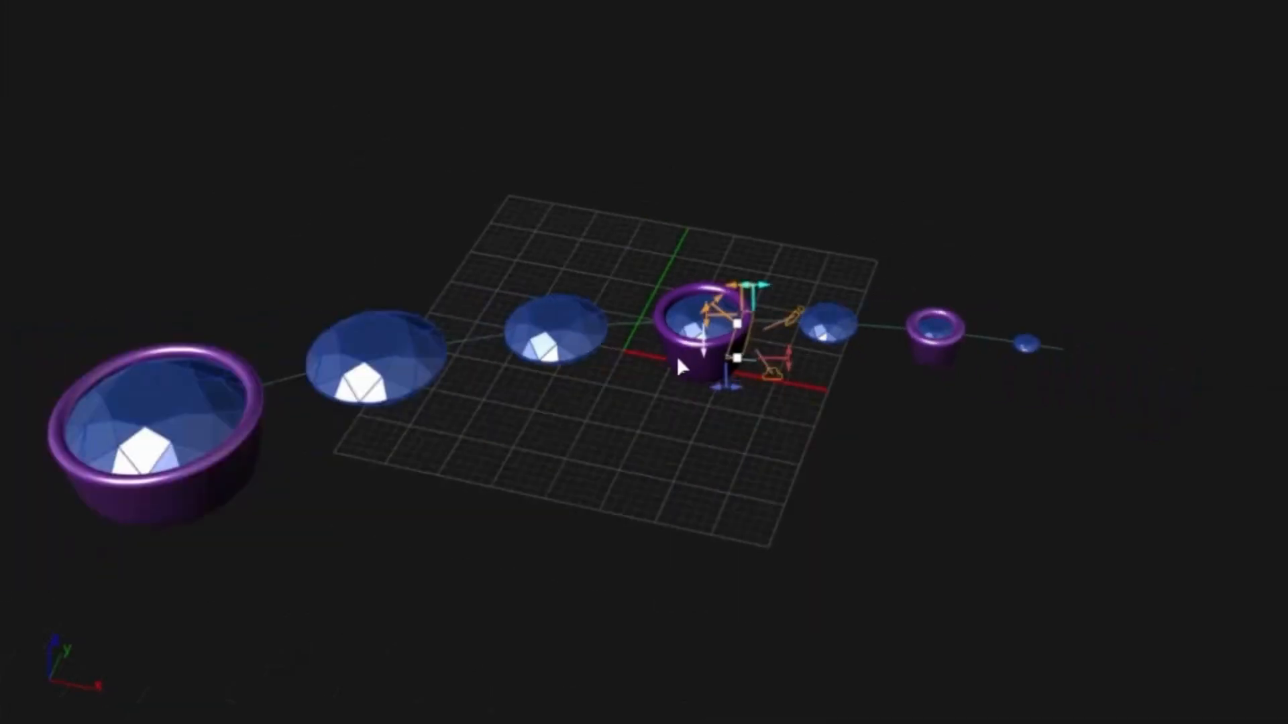
right_drag(681, 365, 724, 372)
click(723, 374)
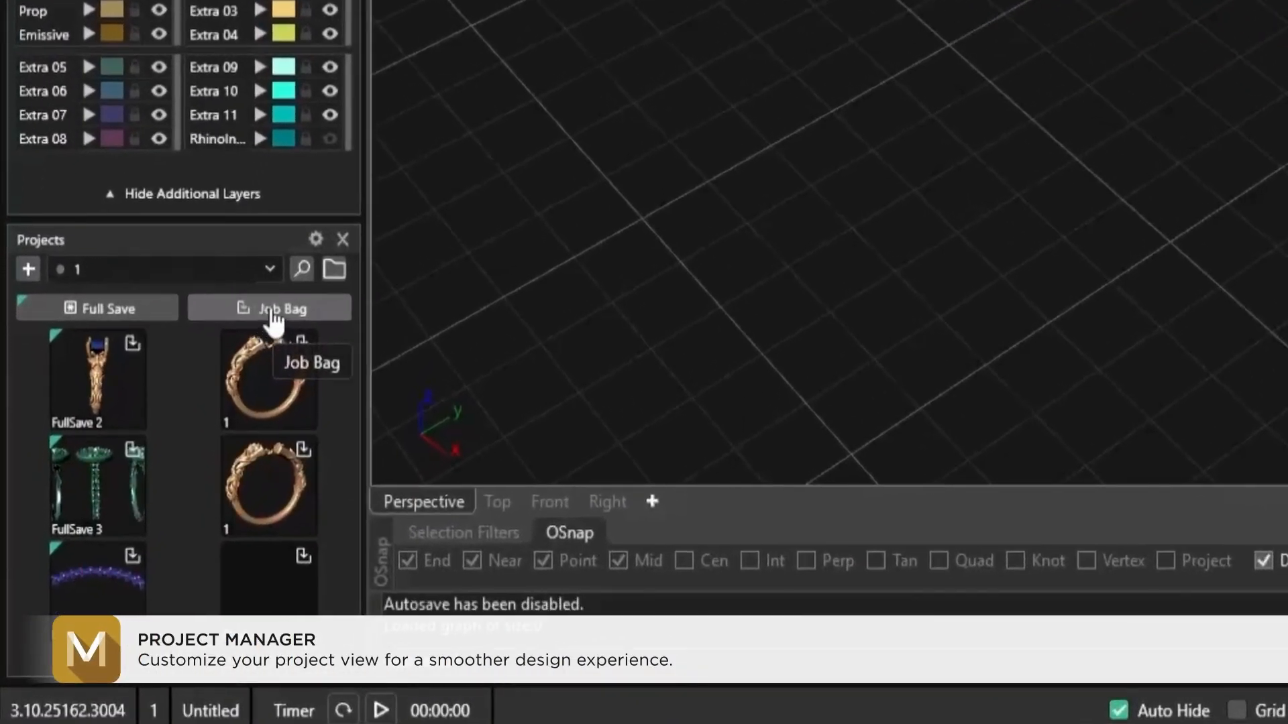
Examine the dated project list, the full project manager and the project search
click(250, 271)
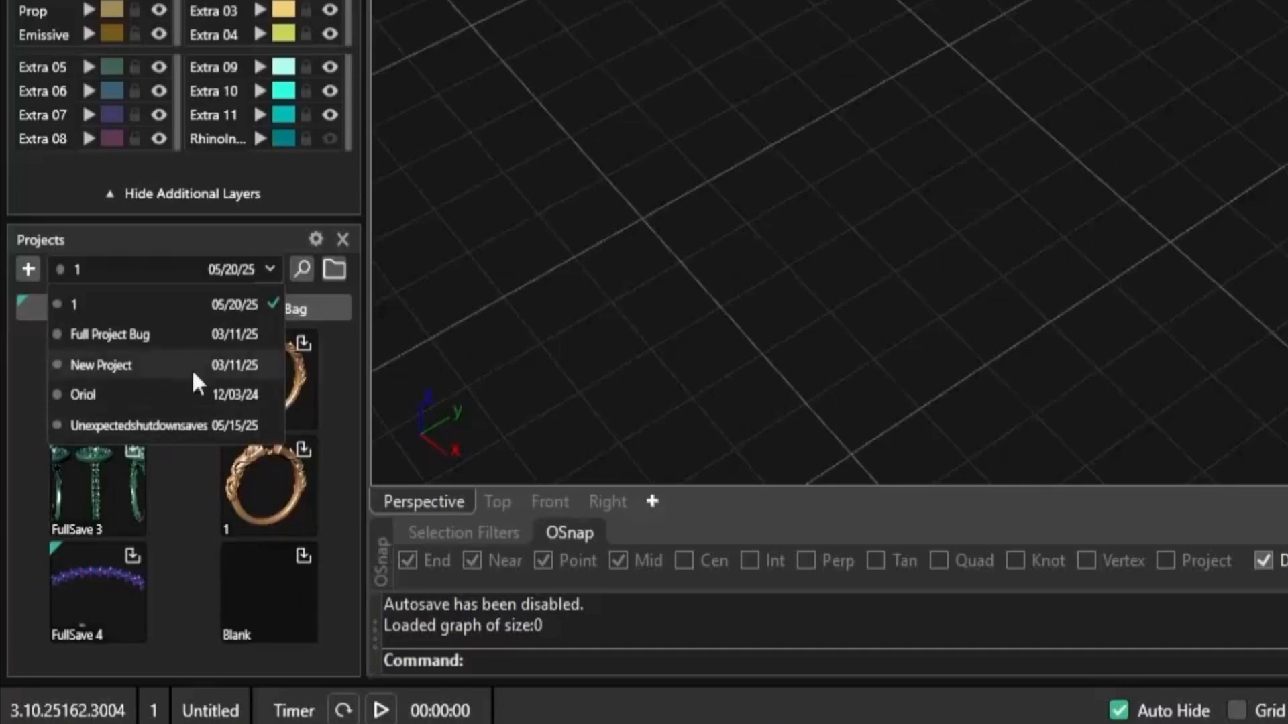
click(334, 270)
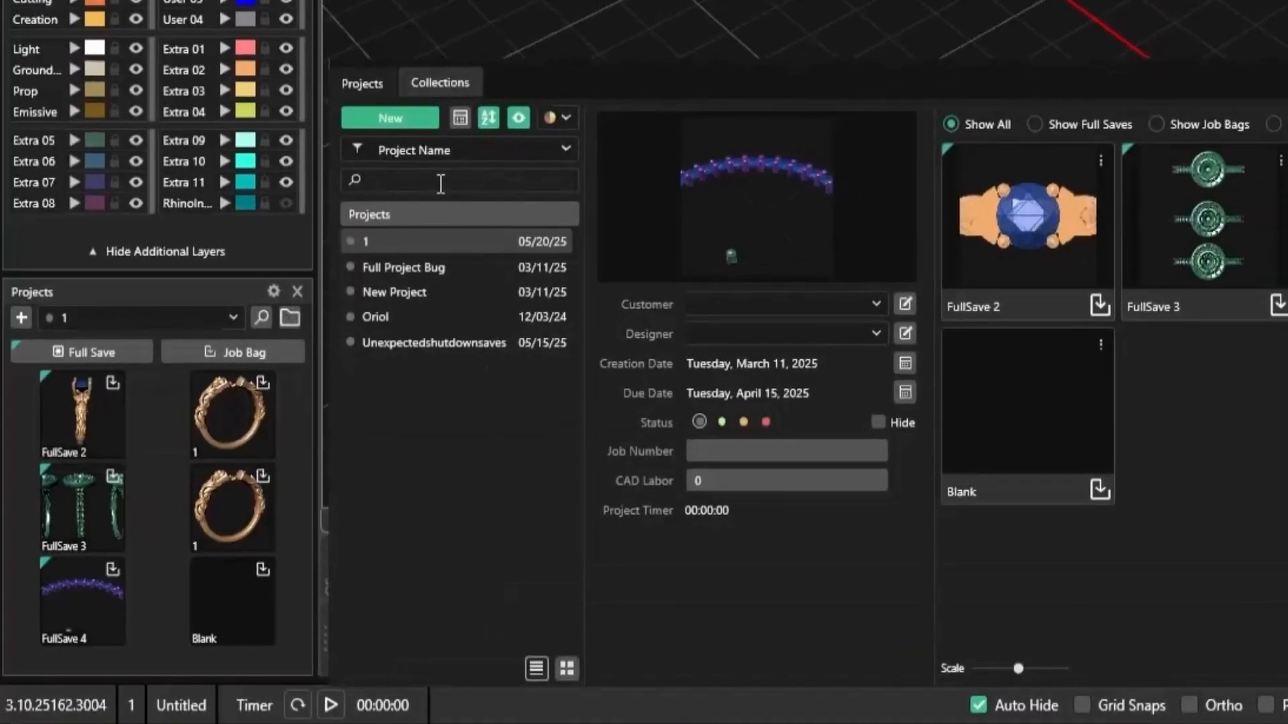
click(544, 9)
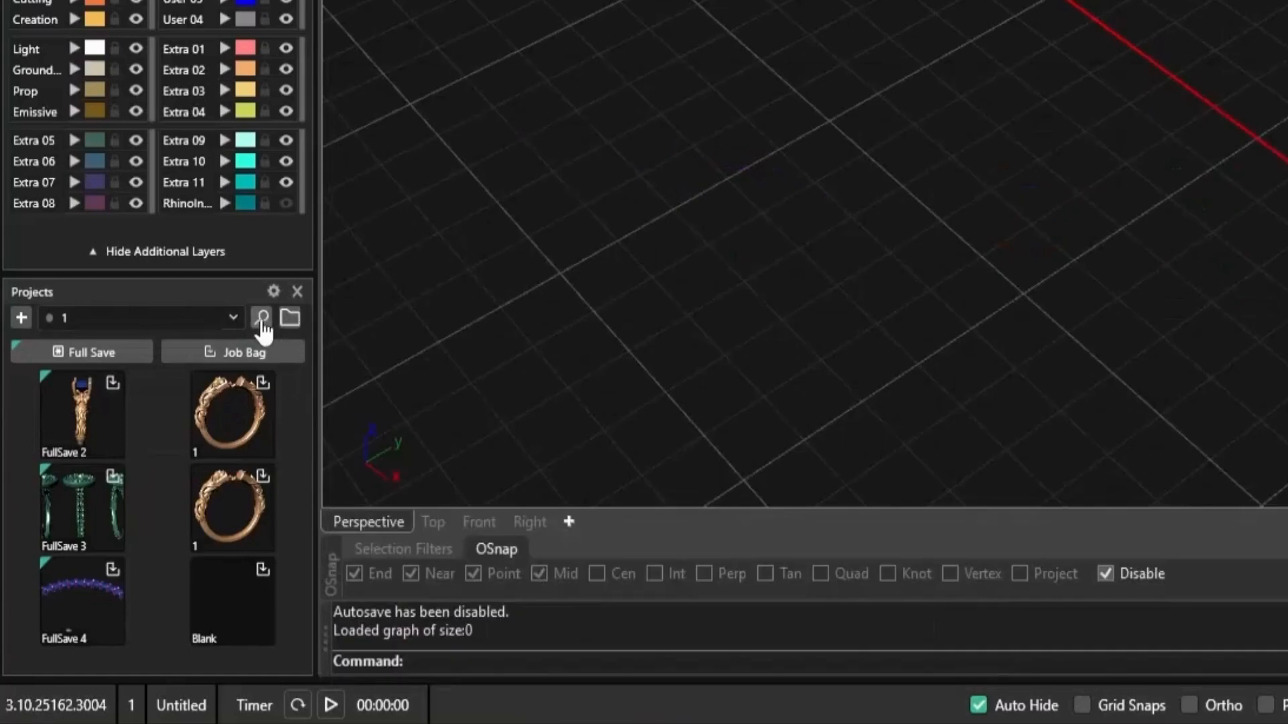
click(261, 321)
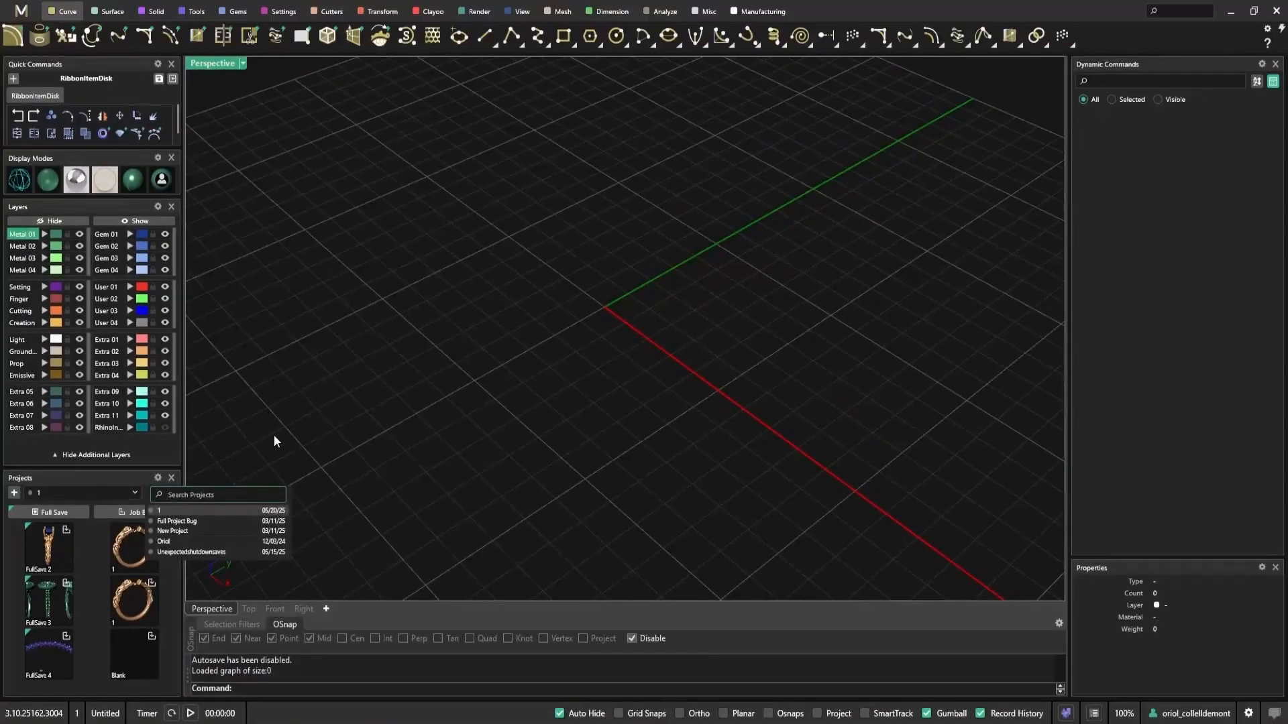
click(703, 148)
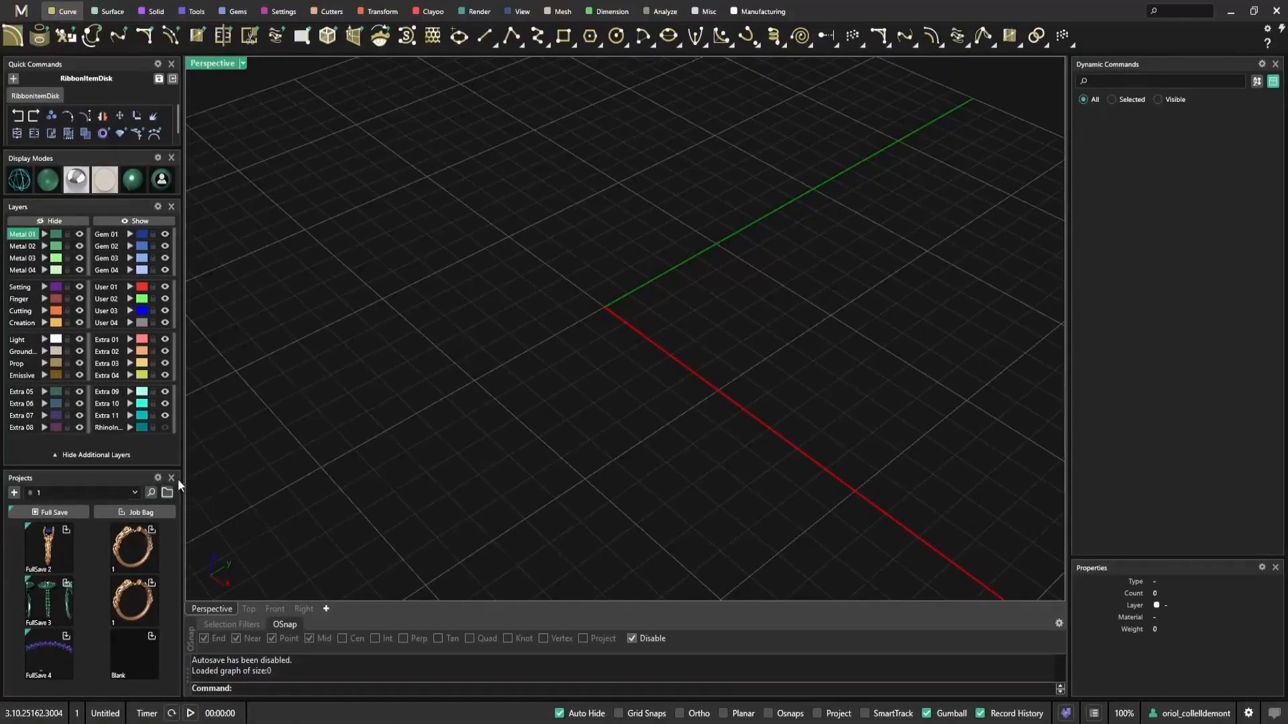
Enable Use Horizontal Layout in the Projects preferences
click(158, 479)
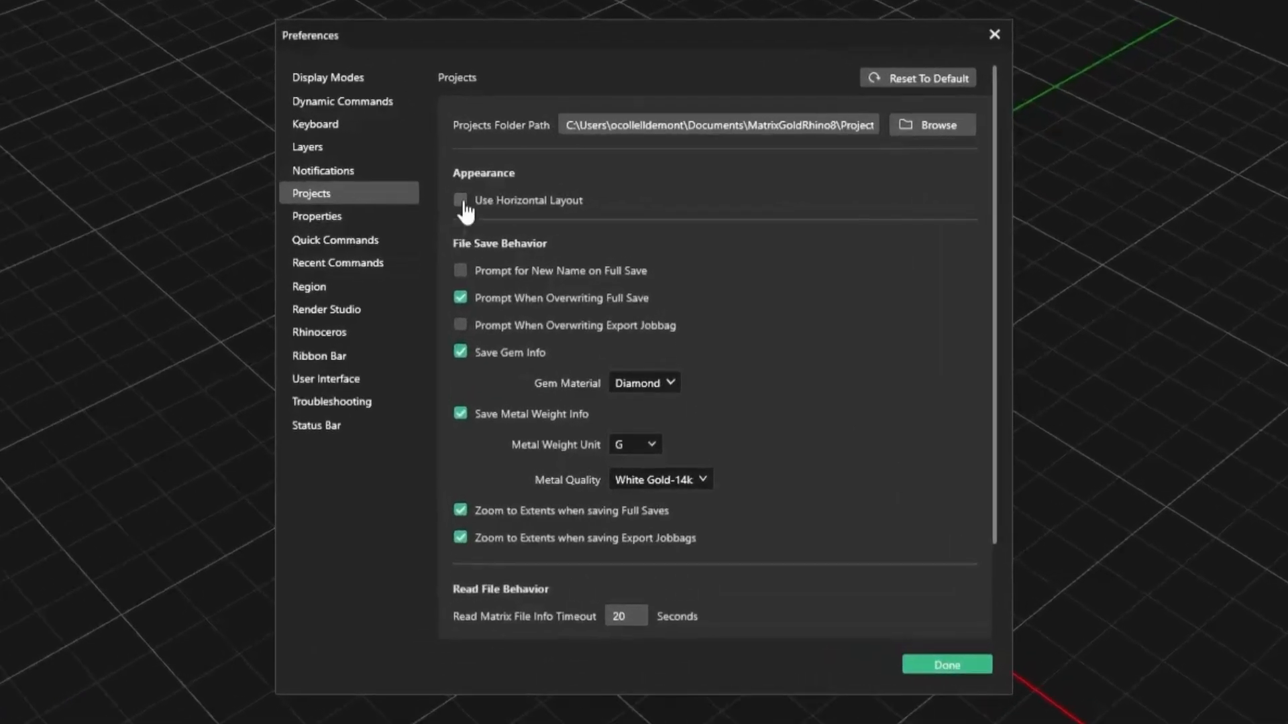
click(462, 208)
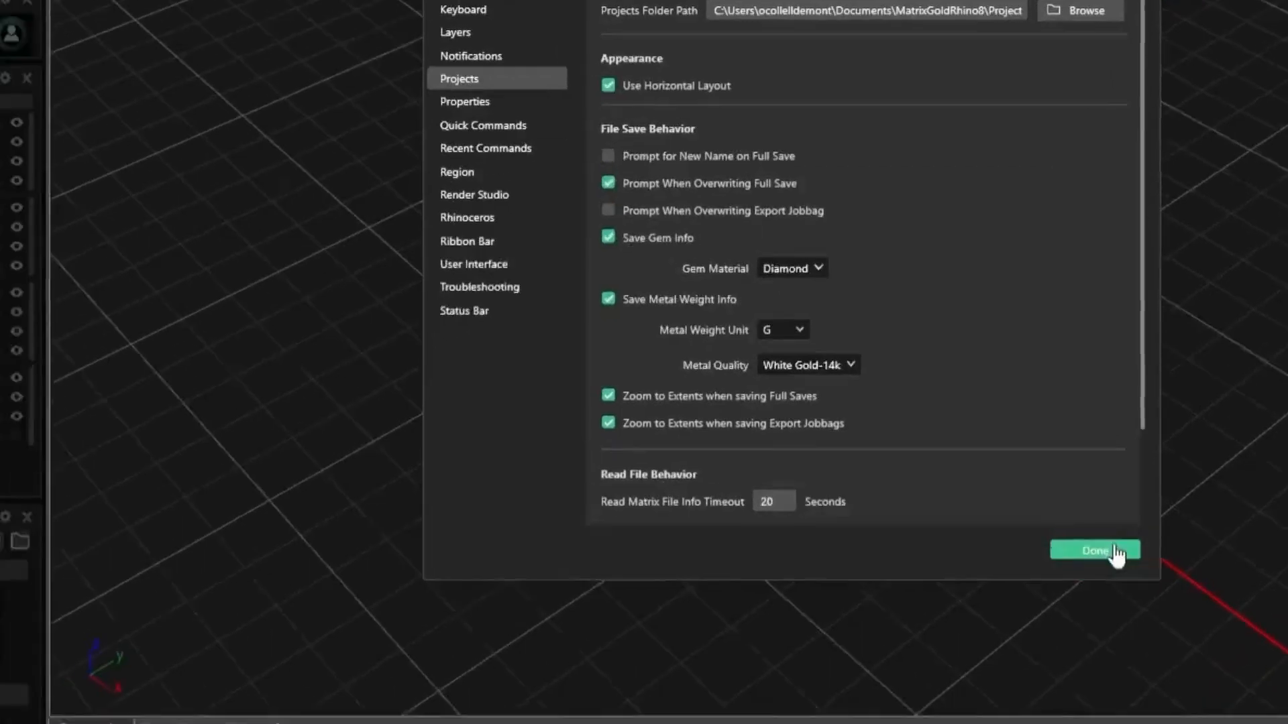
click(947, 665)
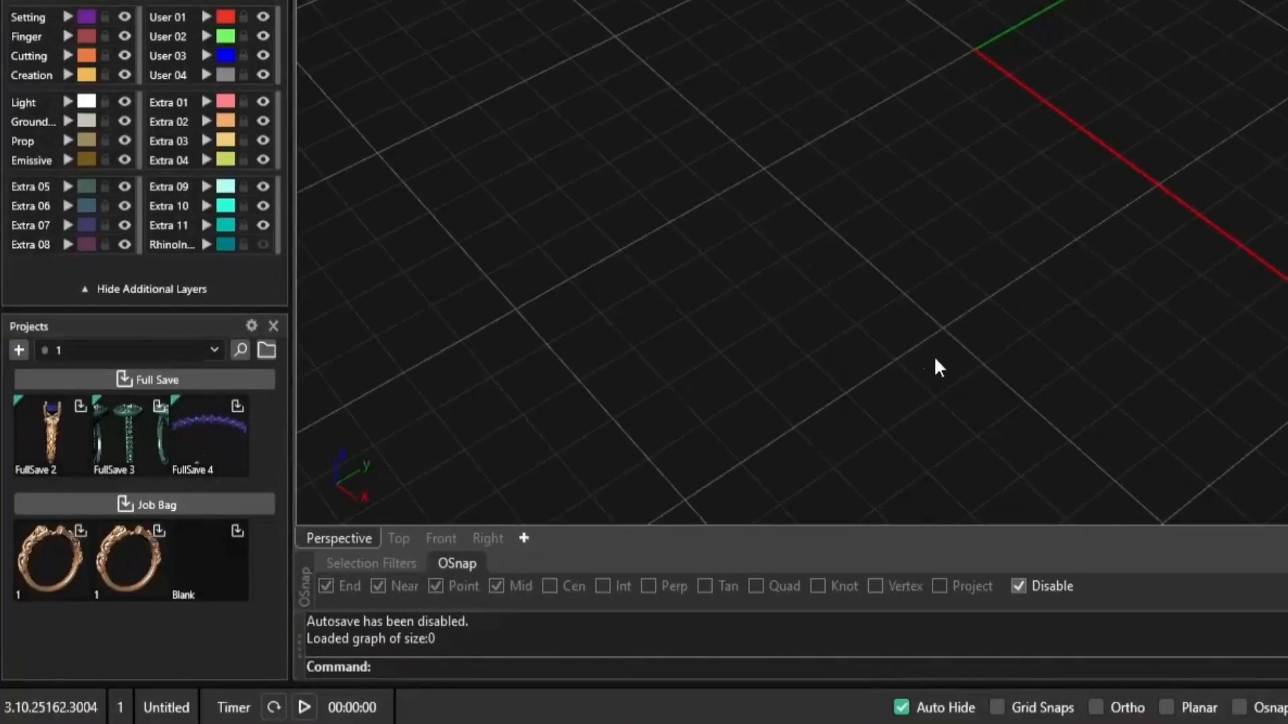
Disable Use Horizontal Layout in the Projects preferences to restore the vertical project view
click(253, 327)
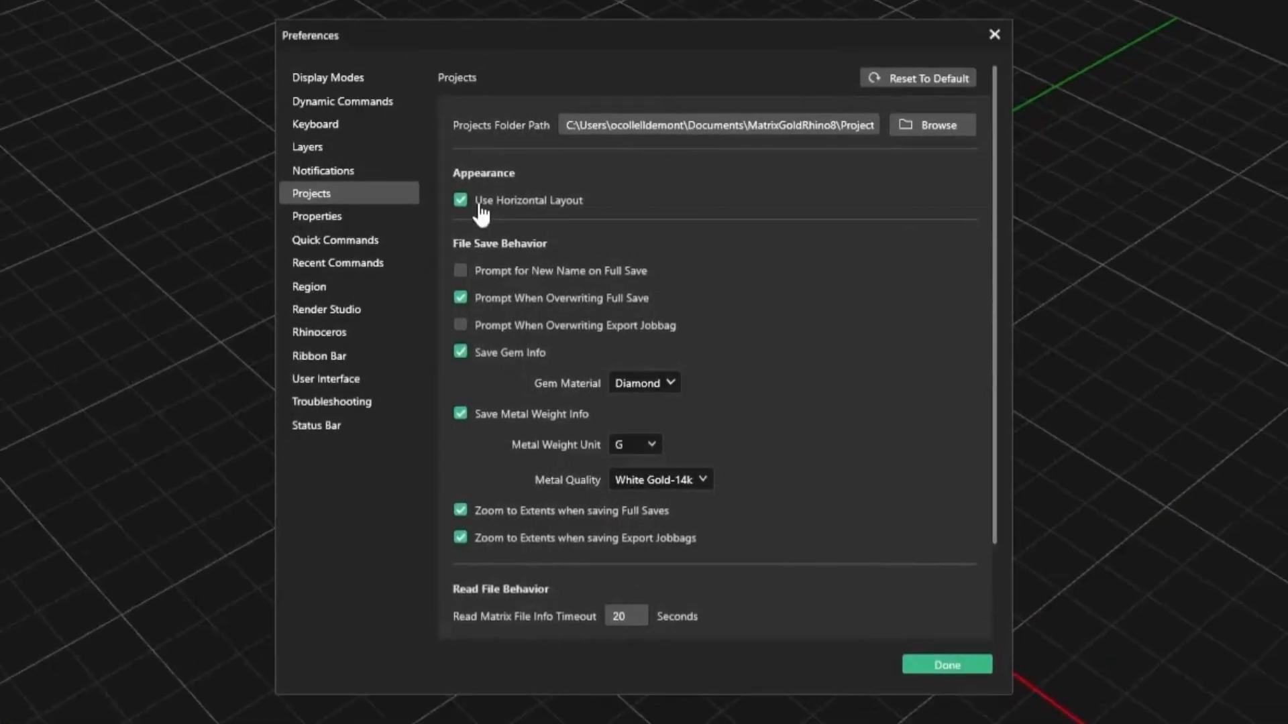
click(460, 200)
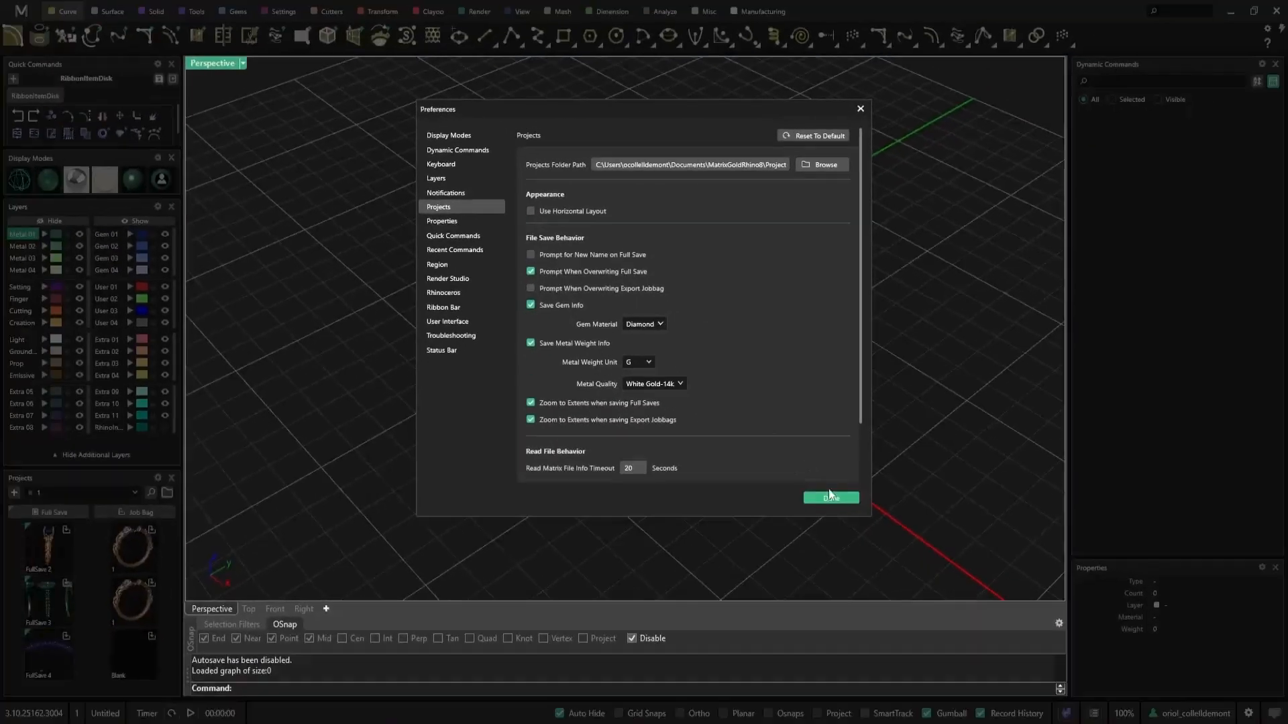
click(919, 623)
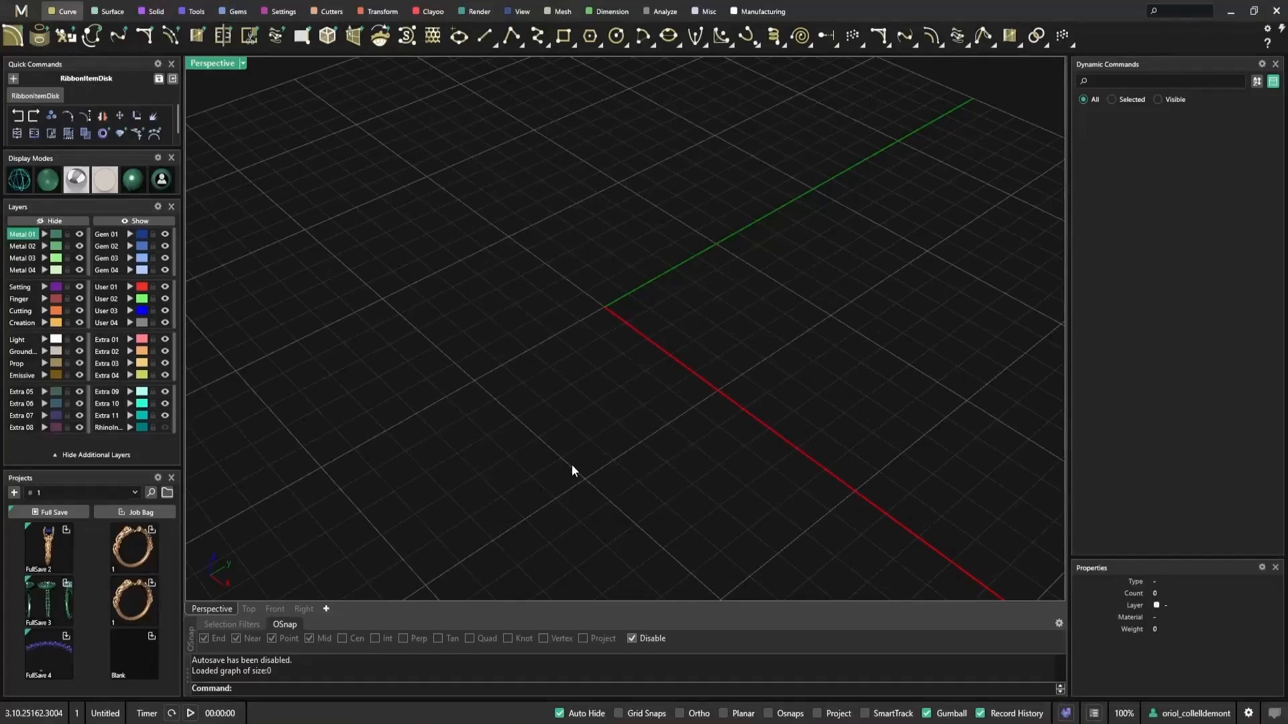